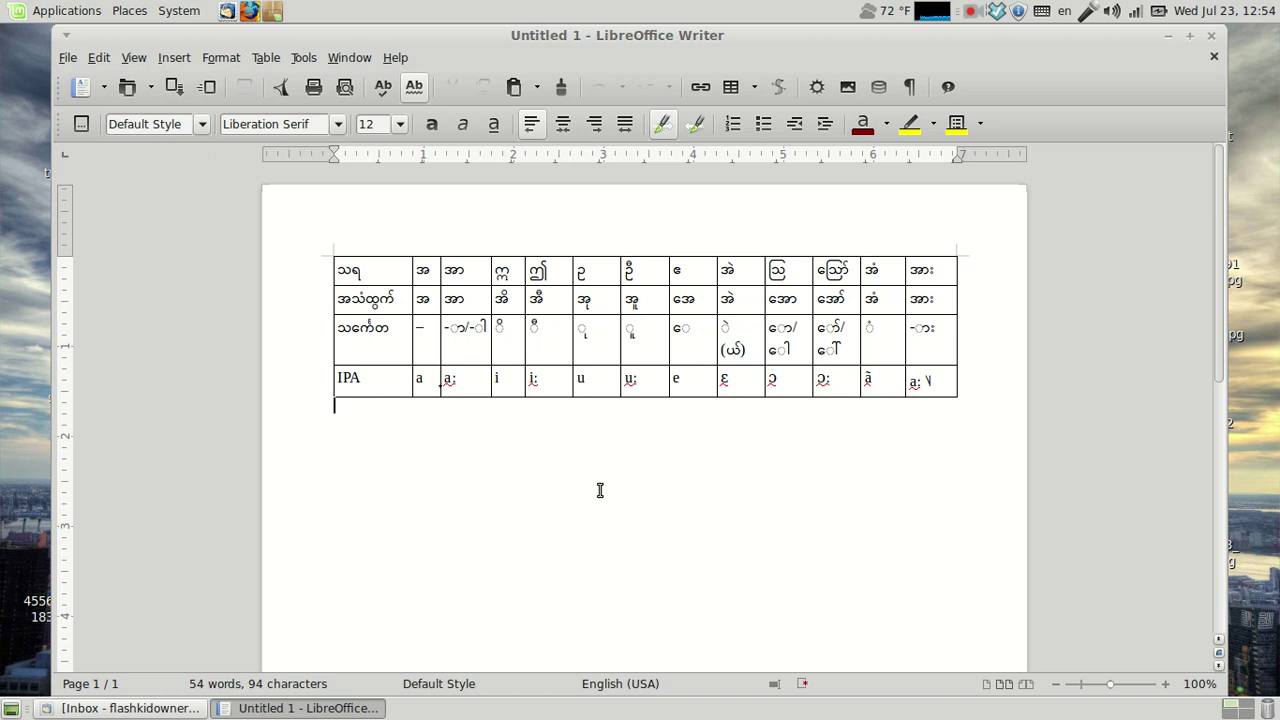
- Type the IPA phrase 'ɪnstɑl æn aɪpieʲ kiˈboɹd' with the IPA Unicode 6.2 input method
key("super+space")
type("ɪn")
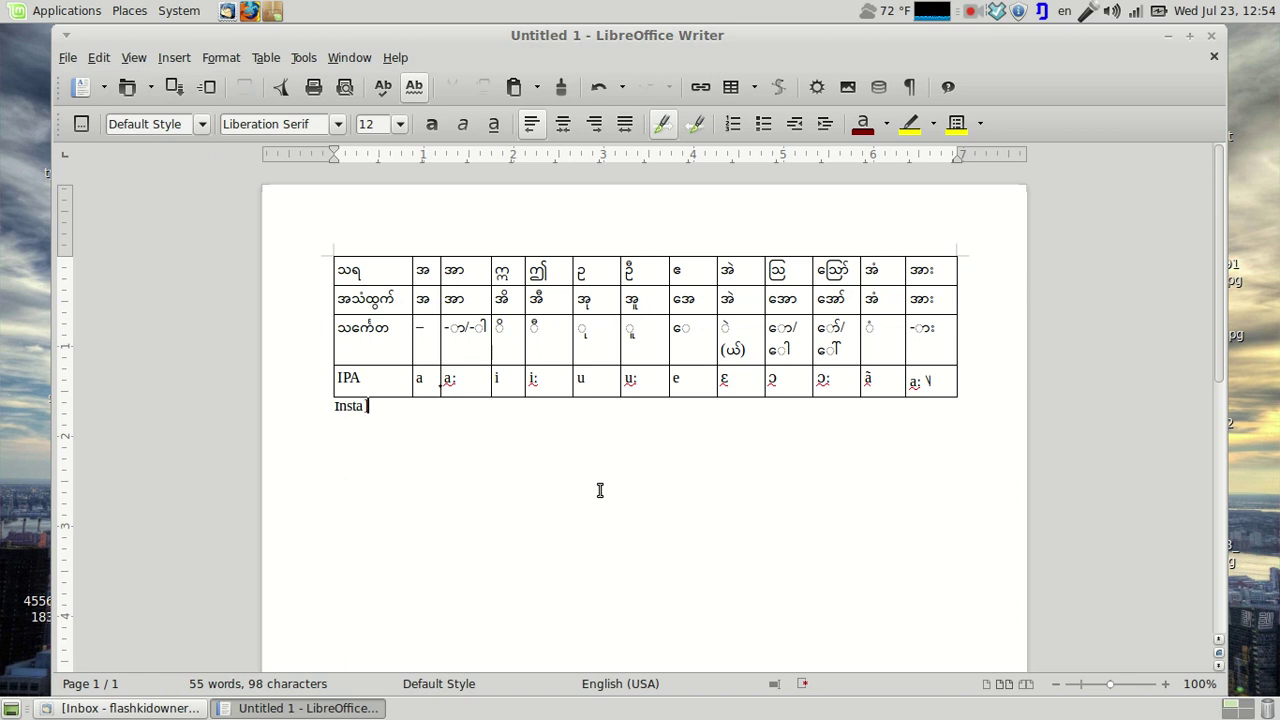
type("stɑl")
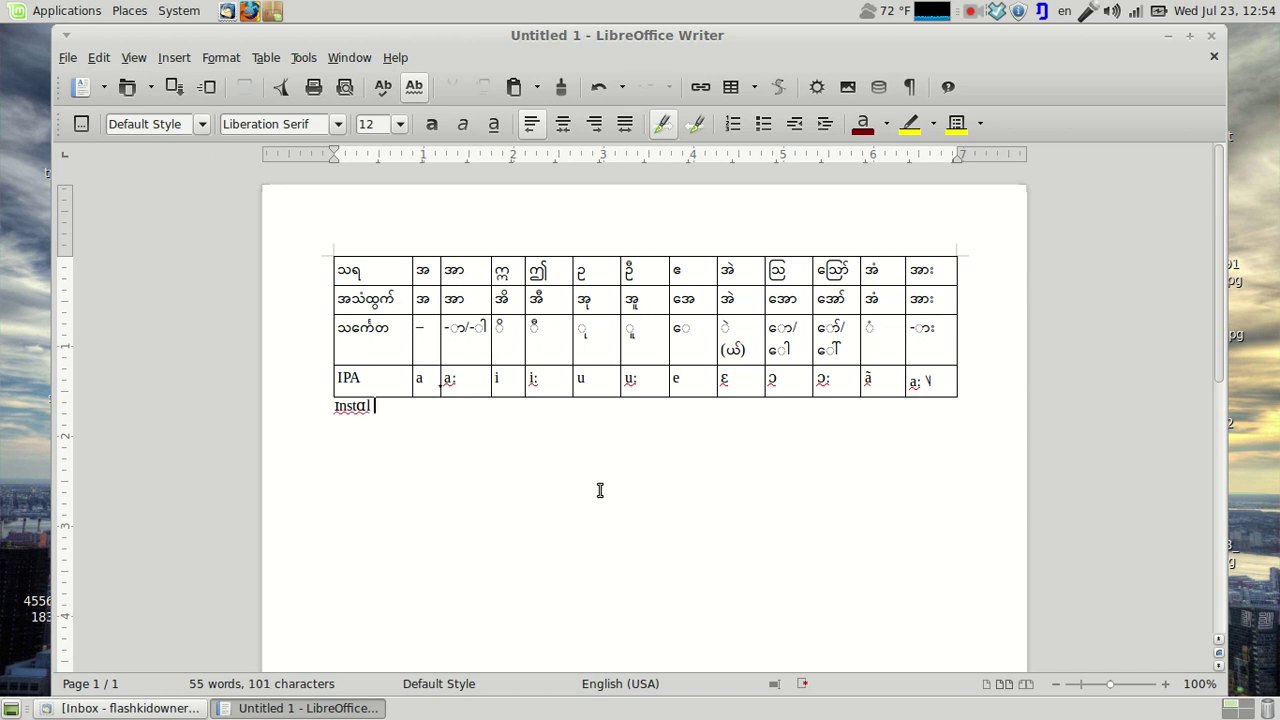
type(" æ")
type("n al")
key("BackSpace")
type("i")
type("pi")
type("e")
type("j")
key("BackSpace")
key("BackSpace")
type("ʲ ki")
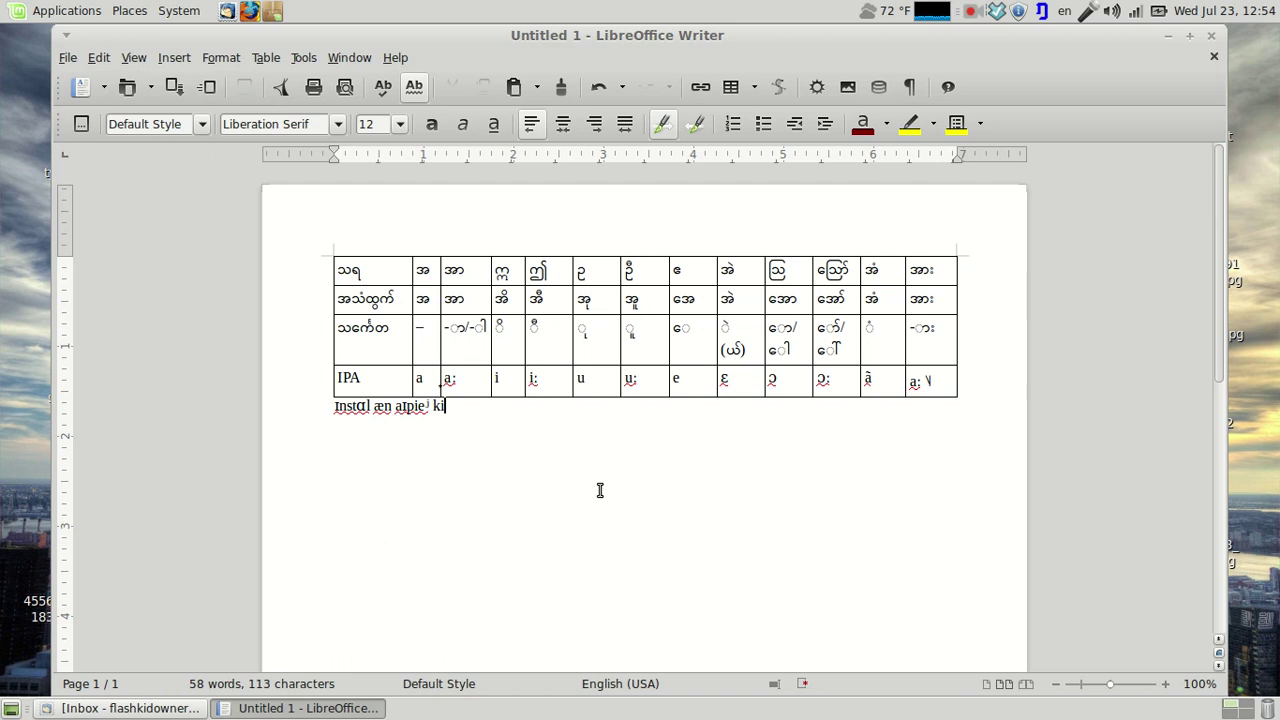
type("ˈboɹd")
- Switch back to English (US) input and erase the IPA sample line
key("super+space")
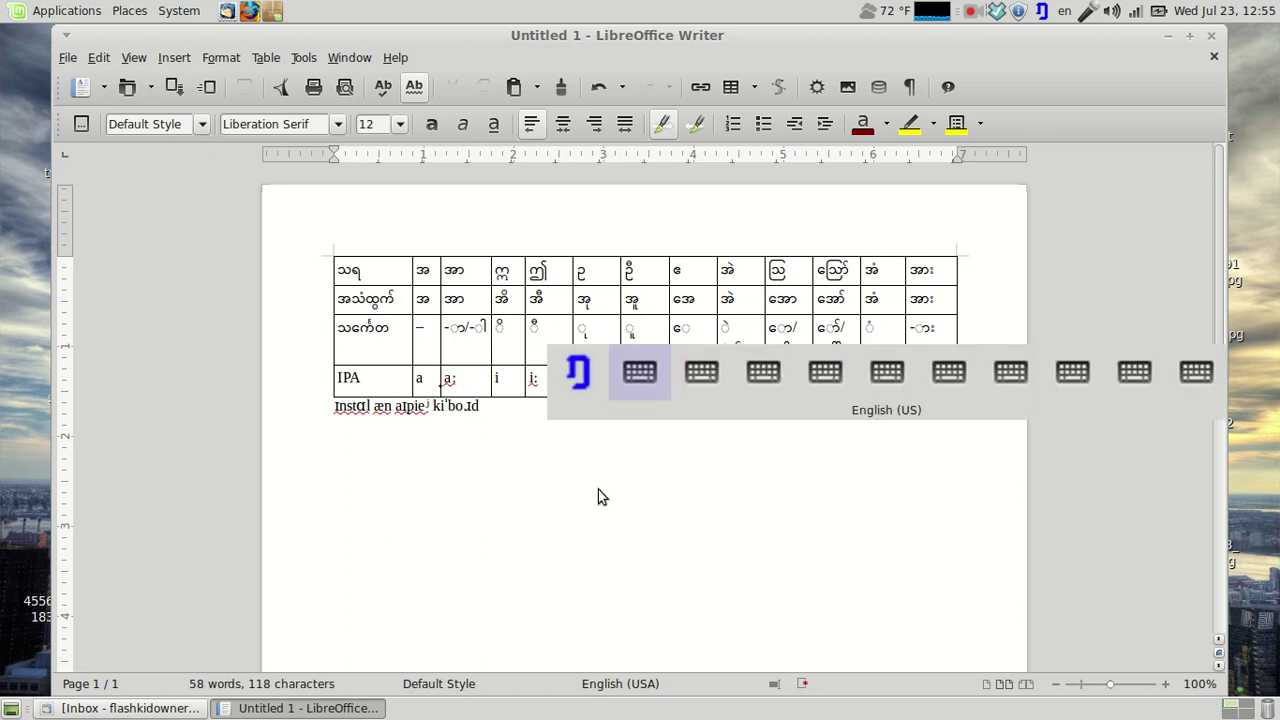
key("BackSpace")
key("BackSpace")
key("BackSpace")
key("BackSpace")
key("BackSpace")
key("BackSpace")
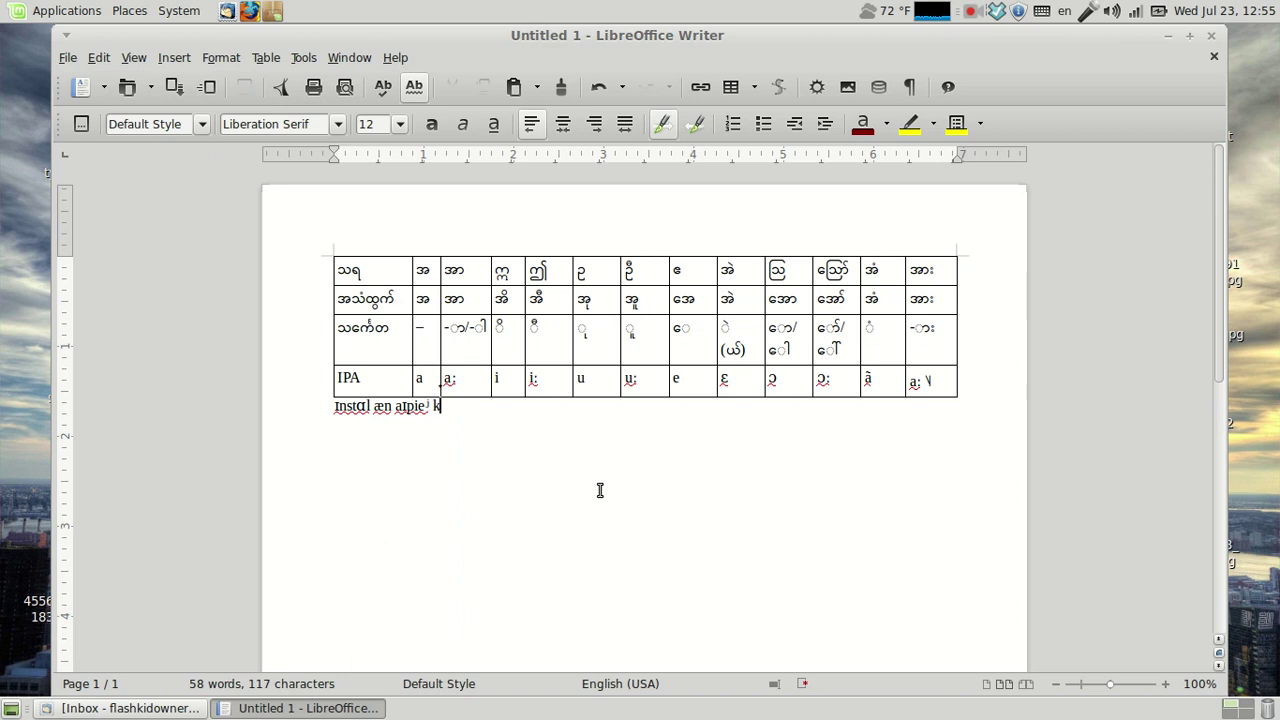
key("BackSpace")
key("BackSpace")
key("BackSpace")
key("BackSpace")
key("BackSpace")
key("BackSpace")
key("BackSpace")
key("BackSpace")
key("BackSpace")
key("BackSpace")
key("BackSpace")
key("BackSpace")
key("BackSpace")
key("BackSpace")
key("BackSpace")
key("BackSpace")
key("BackSpace")
key("BackSpace")
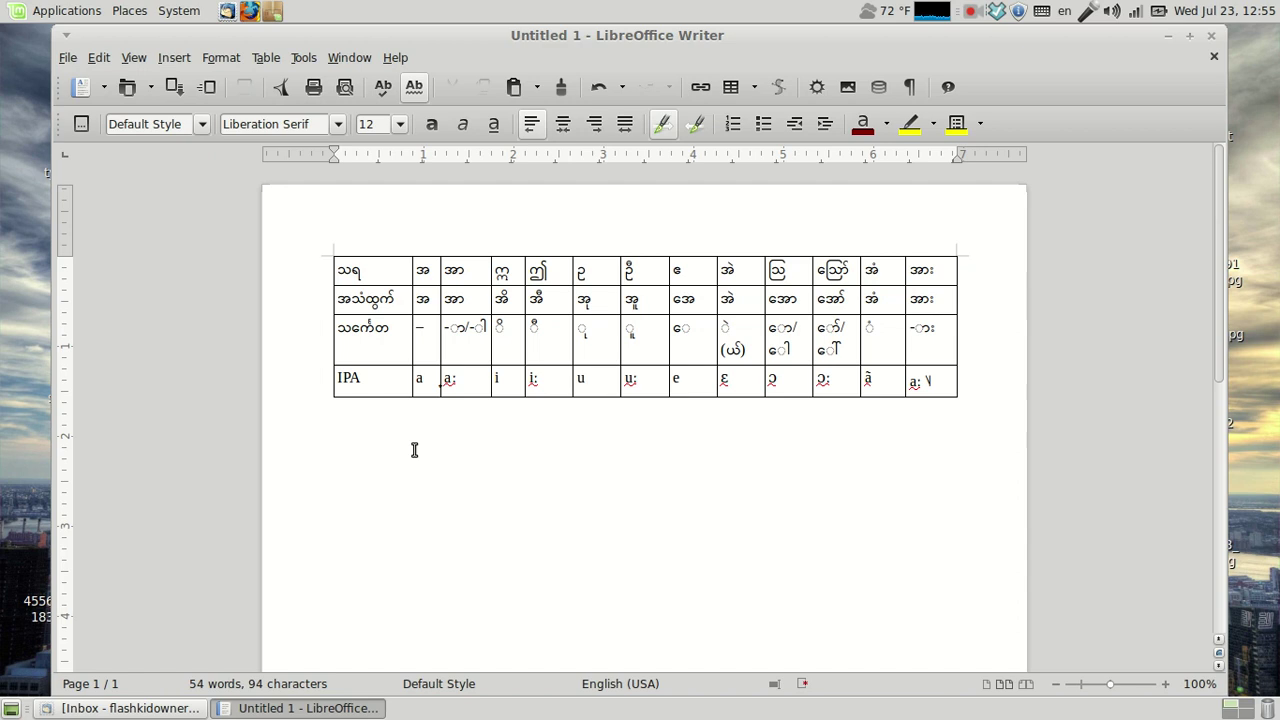
- Launch Software Manager from the panel and authenticate with the administrator password
left_click(271, 11)
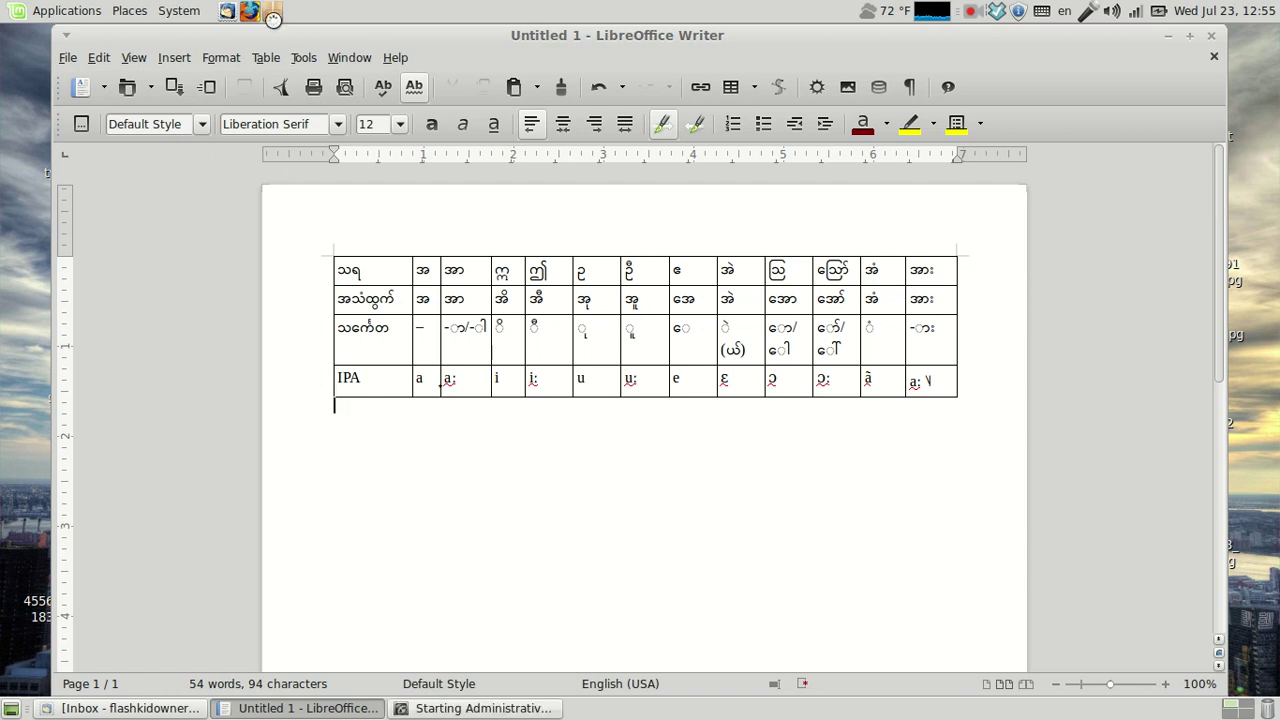
type("*******")
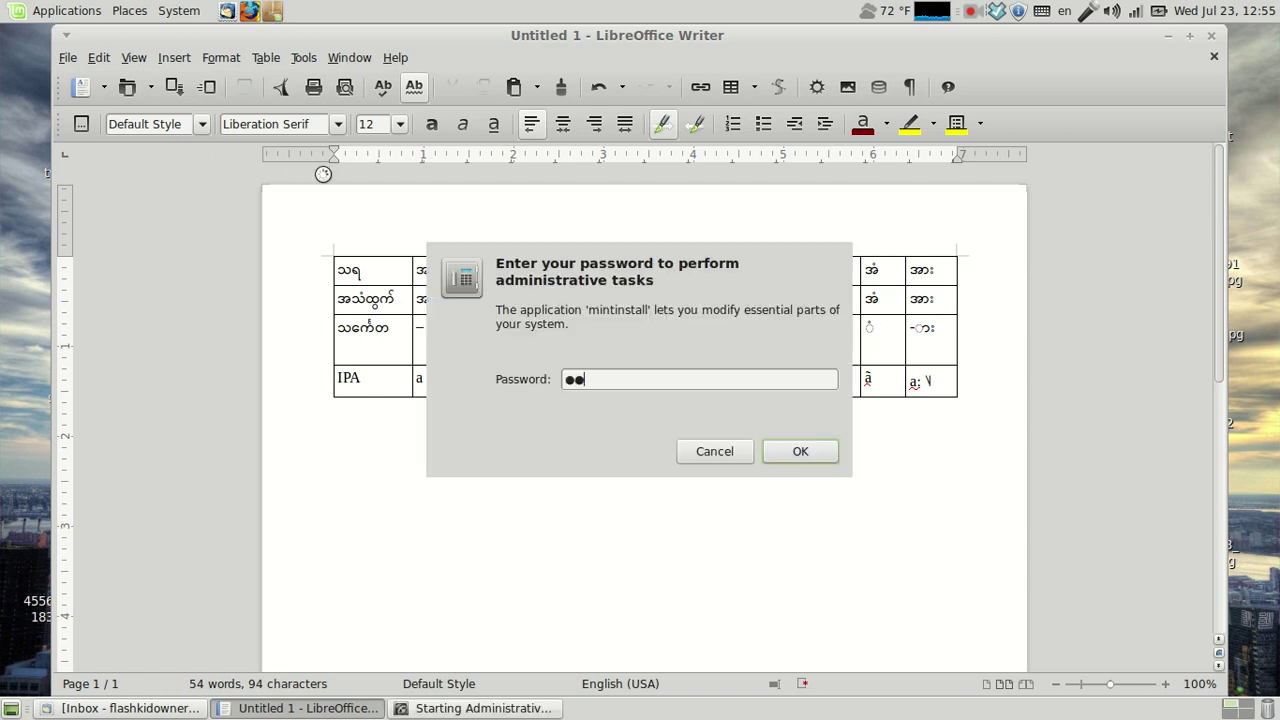
type("****")
key("Return")
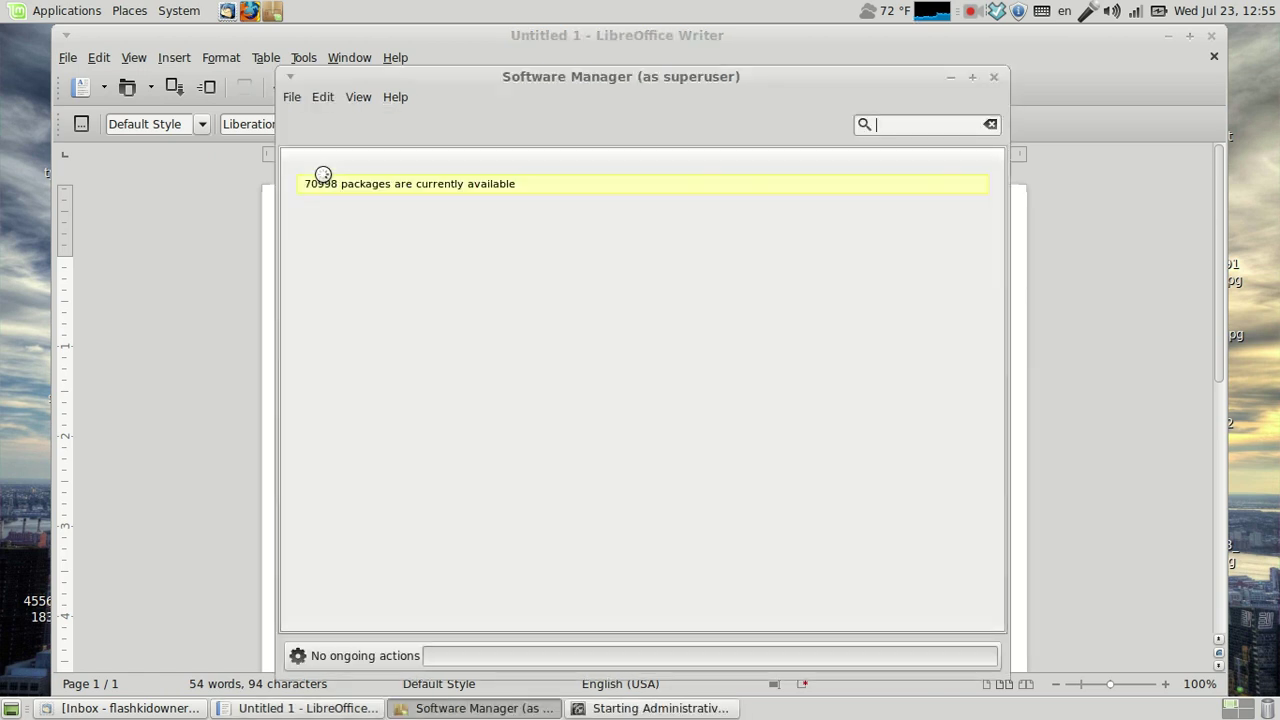
- Search packages for 'ibus', then 'ipa', and open kmfl-keyboard-ipa from the results
type("ibus")
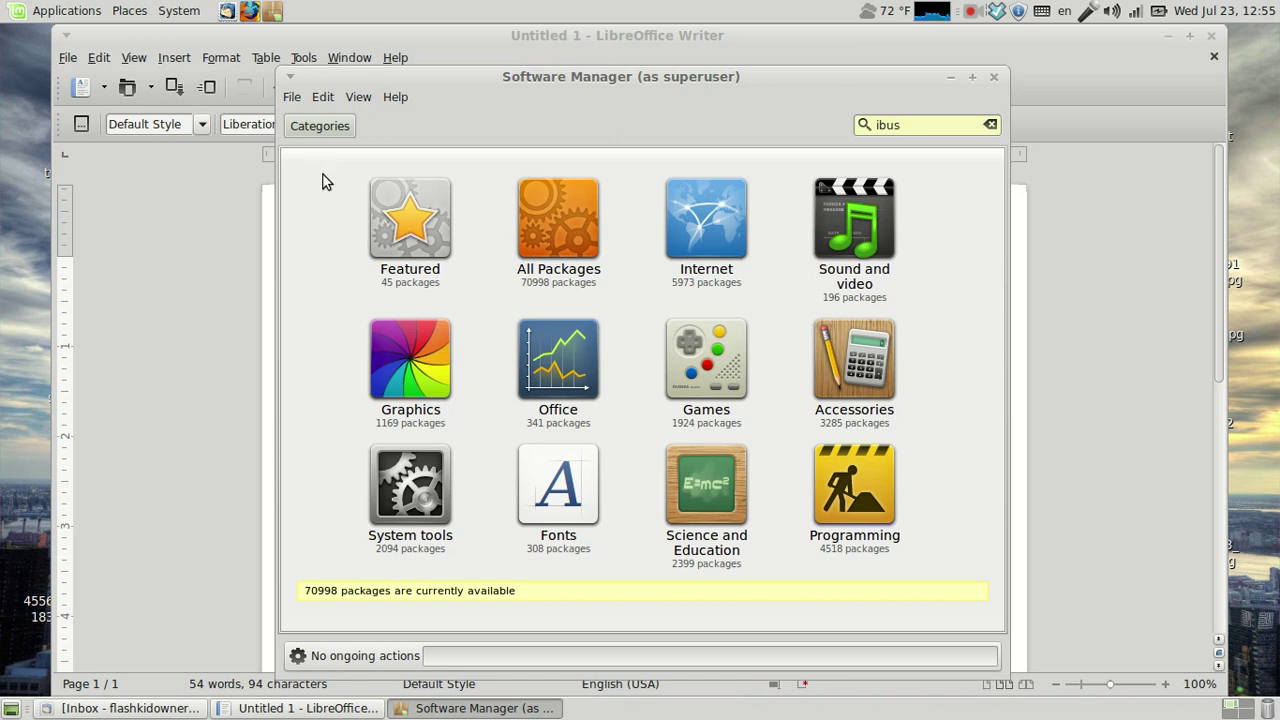
key("Return")
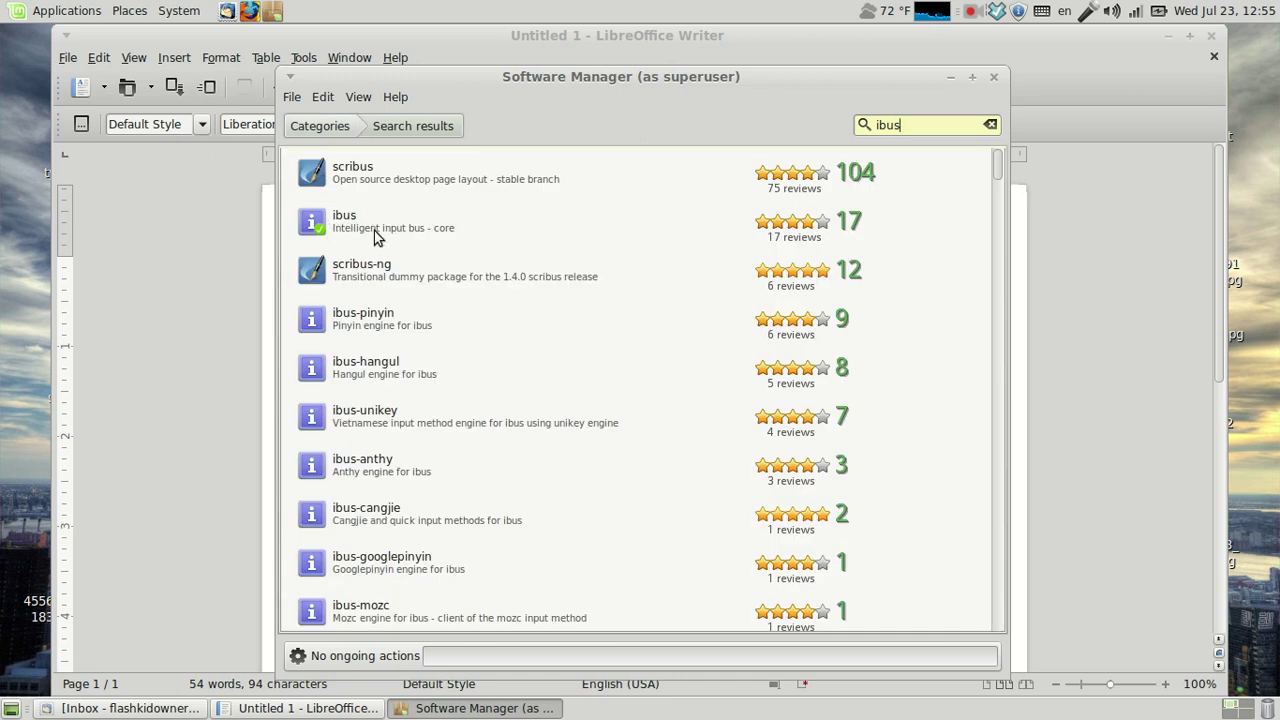
double_click(902, 125)
type("ipa")
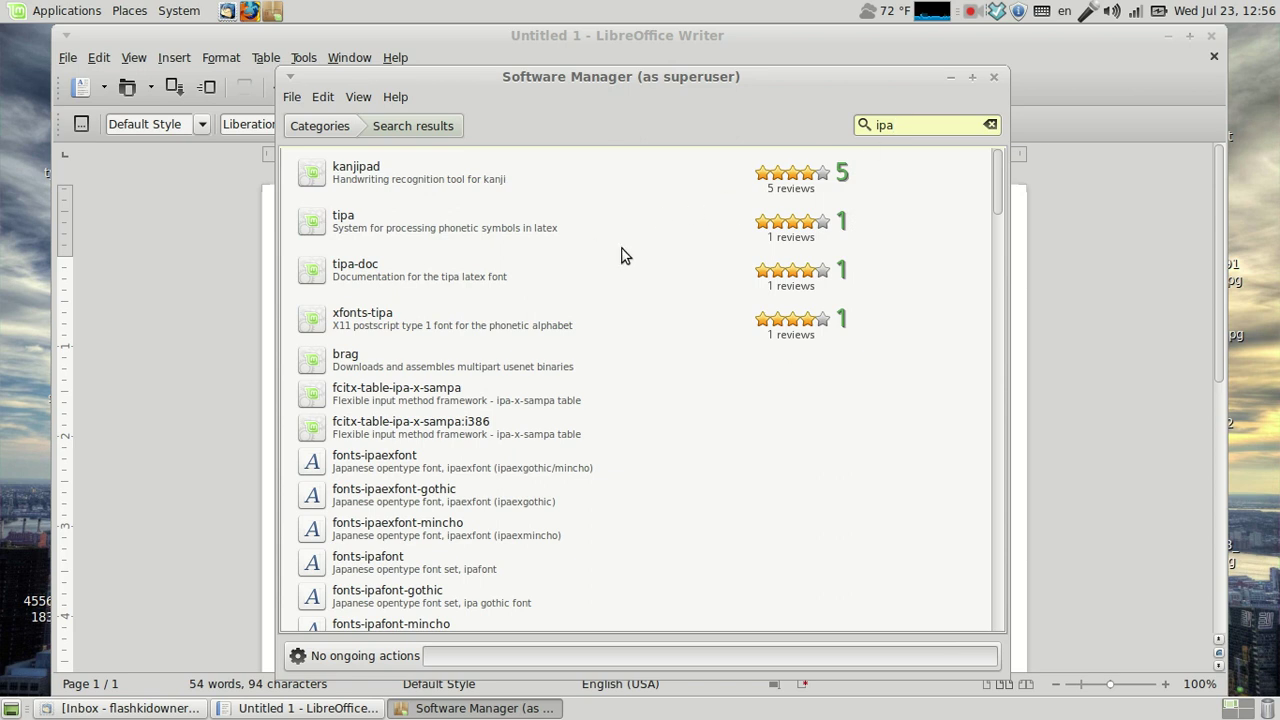
scroll(640, 257, "down", 2)
scroll(640, 257, "up", 2)
scroll(575, 250, "down", 10)
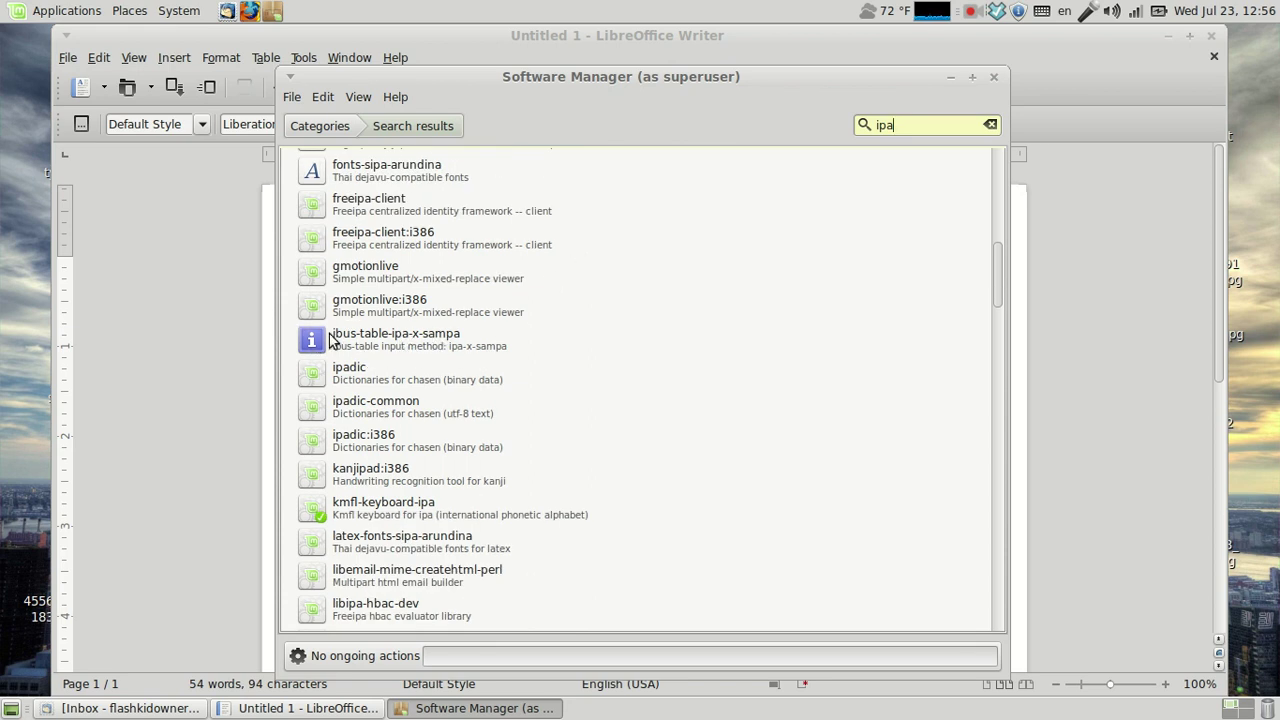
left_click(381, 518)
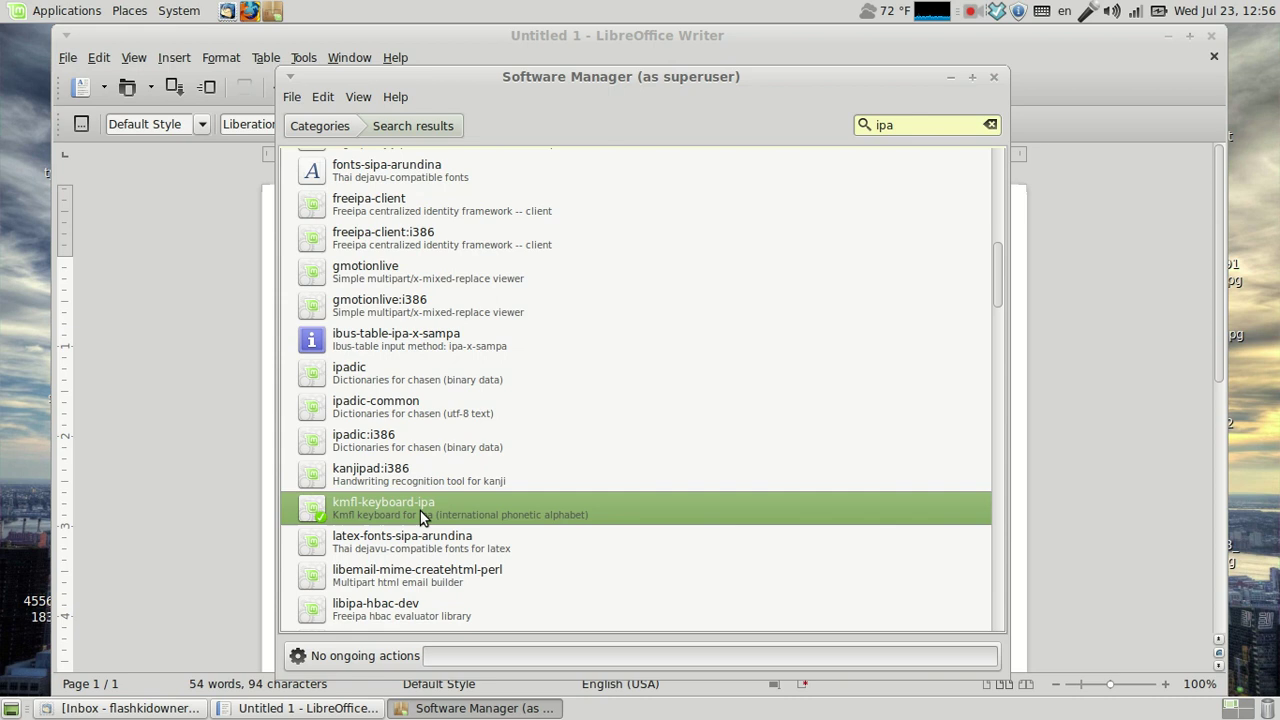
double_click(422, 517)
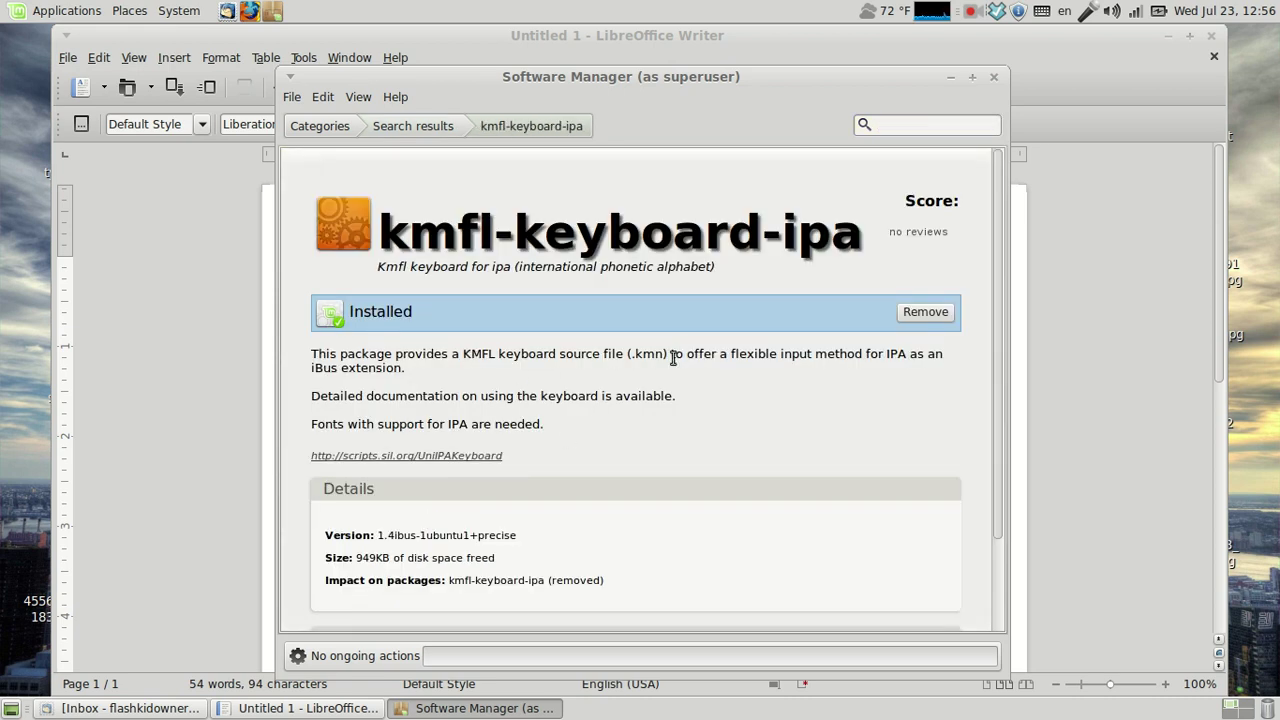
double_click(893, 356)
left_click(380, 372)
scroll(476, 350, "down", 1)
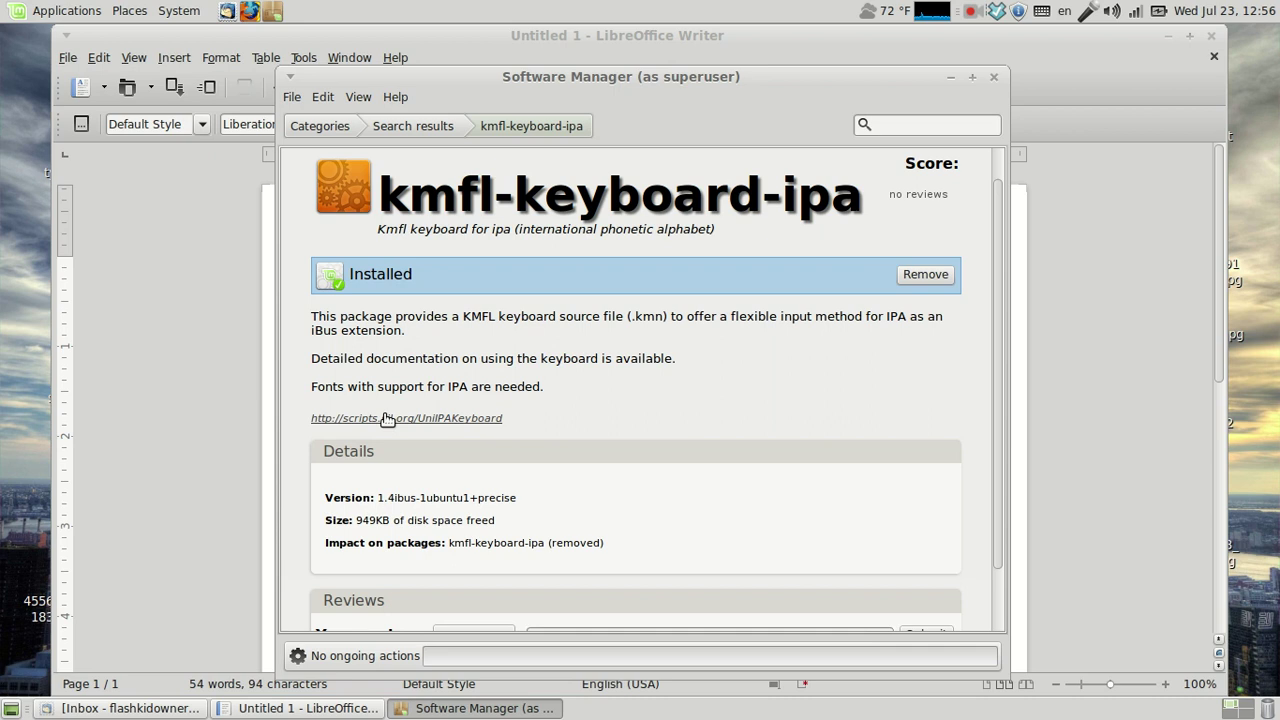
- Show Software Sources' Additional repositories with packages.sil.org enabled, then launch Firefox
left_click(324, 97)
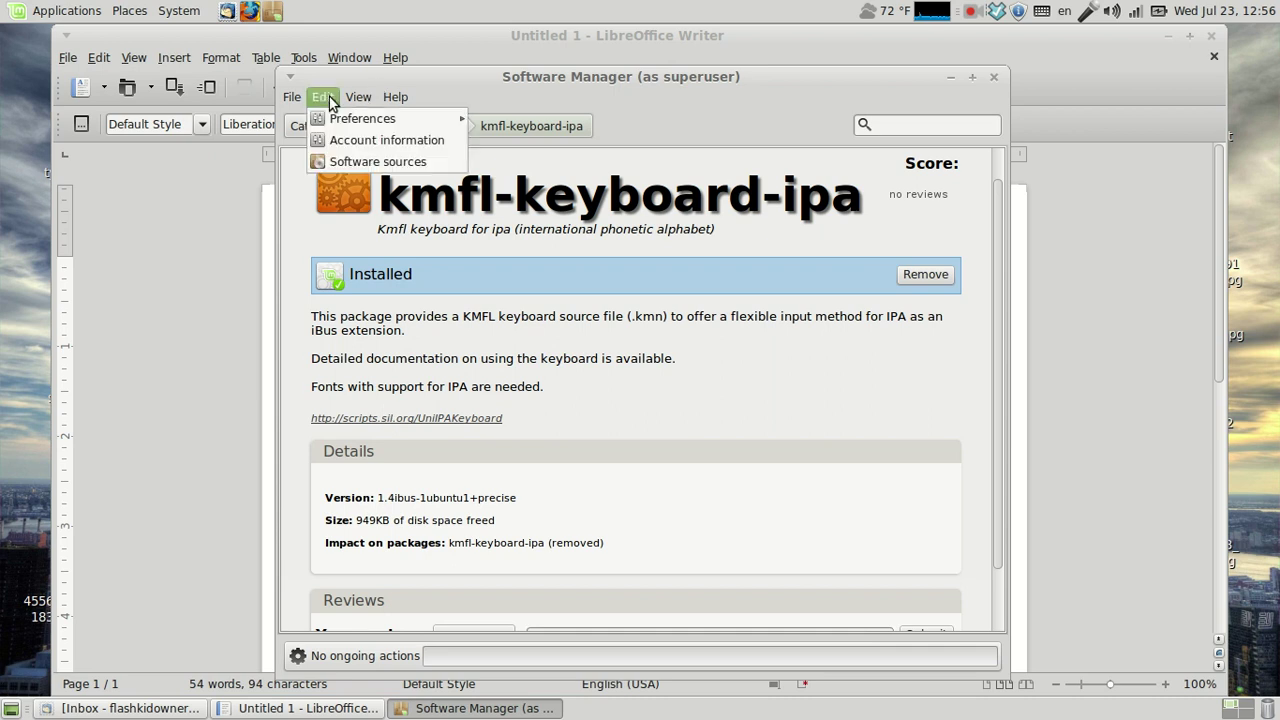
left_click(330, 157)
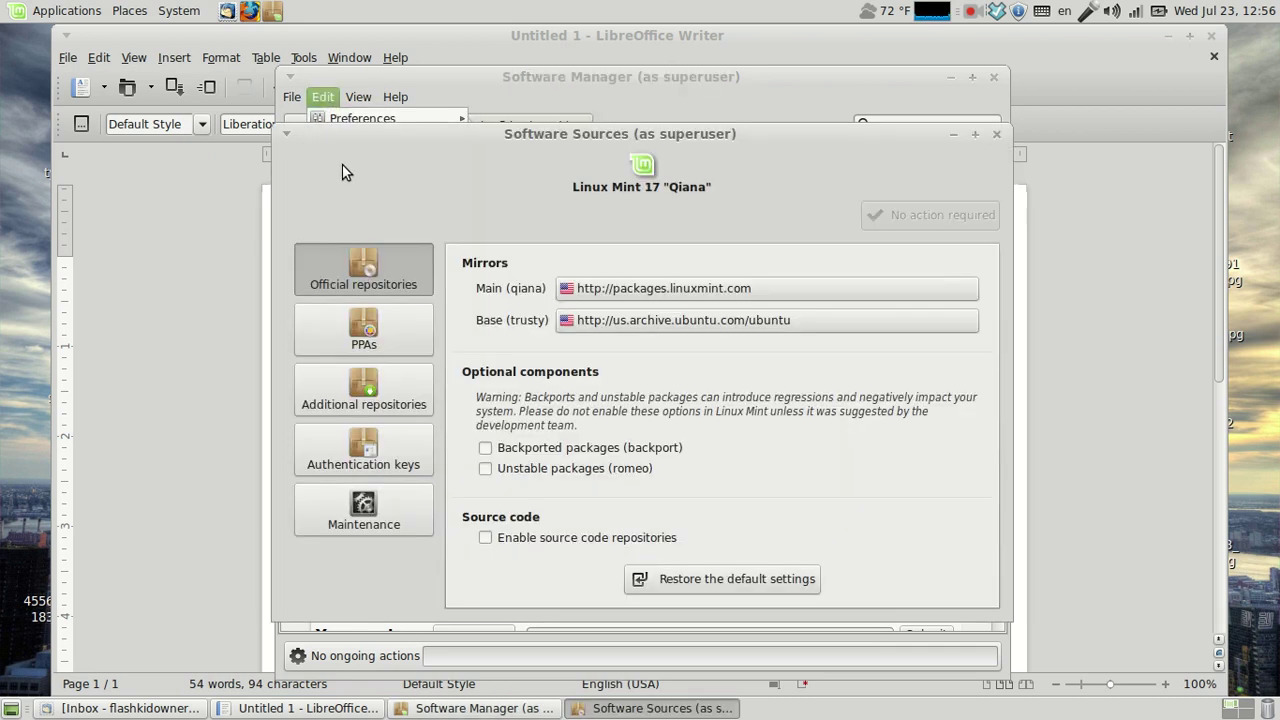
left_click(364, 332)
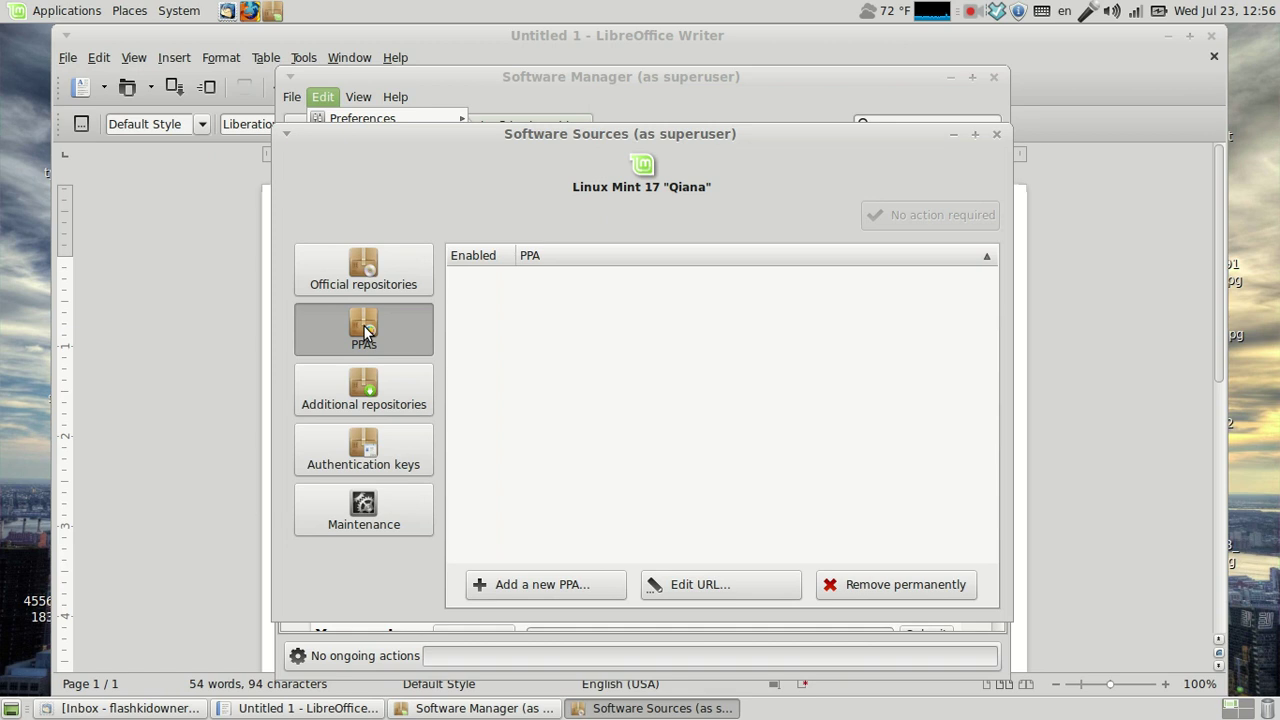
left_click(365, 400)
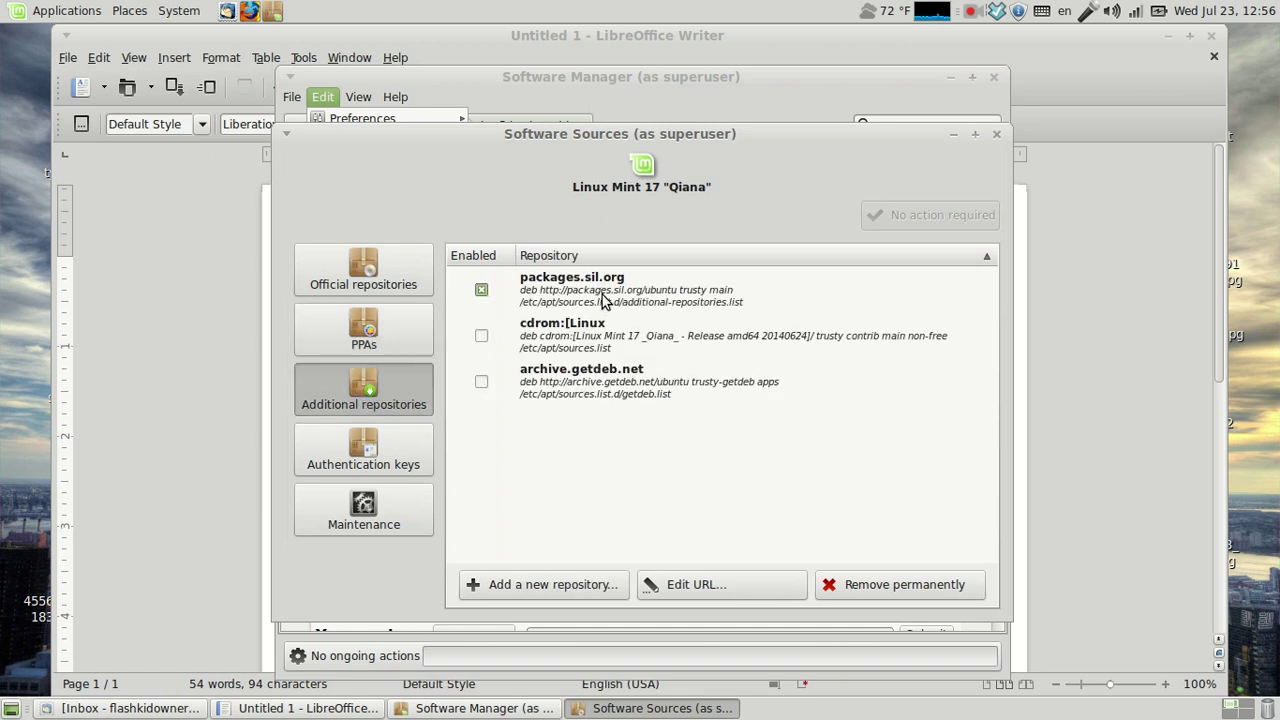
left_click(249, 11)
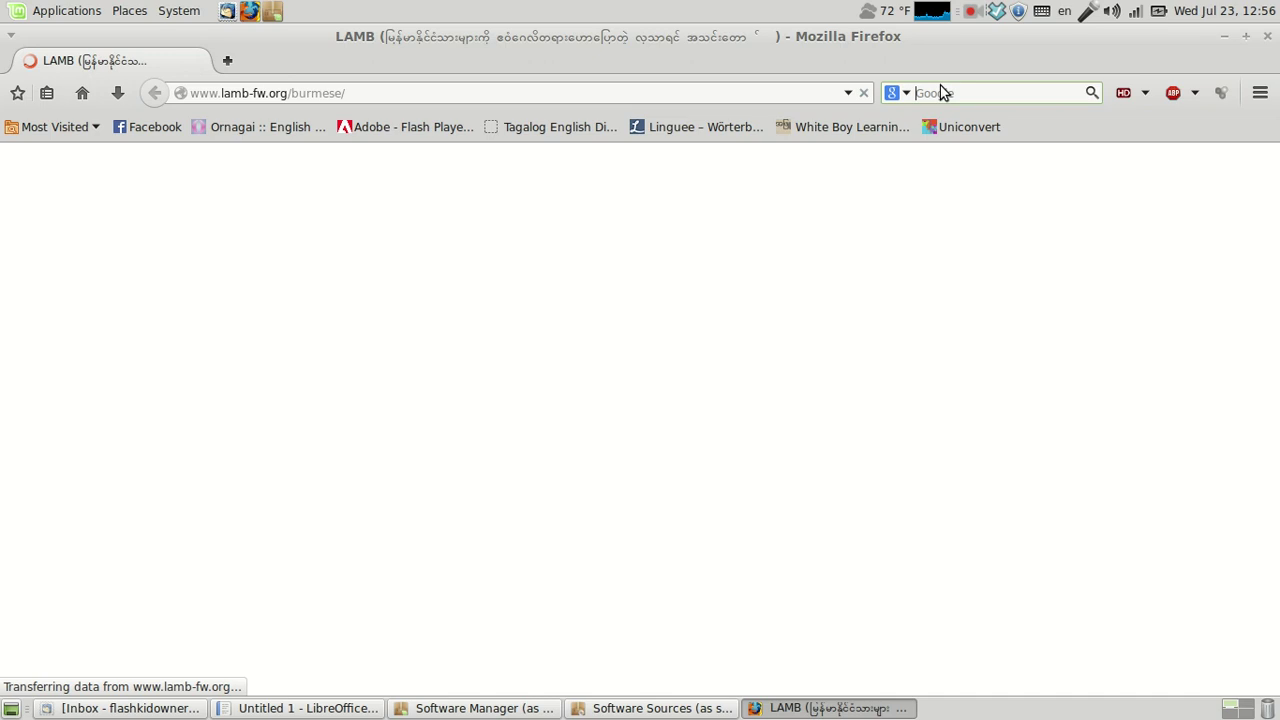
- Search Google for 'SIL PPA Ubuntu', then change the query to 'SIL PPA Linux'
left_click(939, 92)
type("SIL")
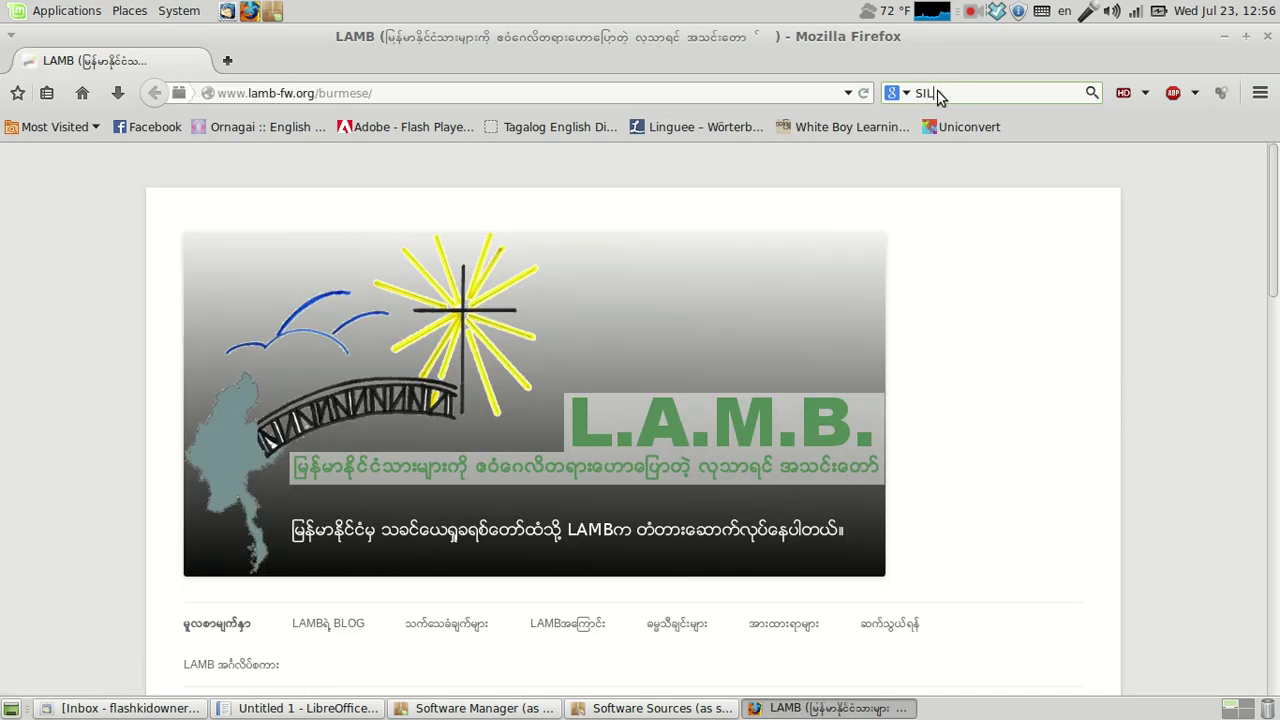
type(" PPA Ubuntu")
key("Return")
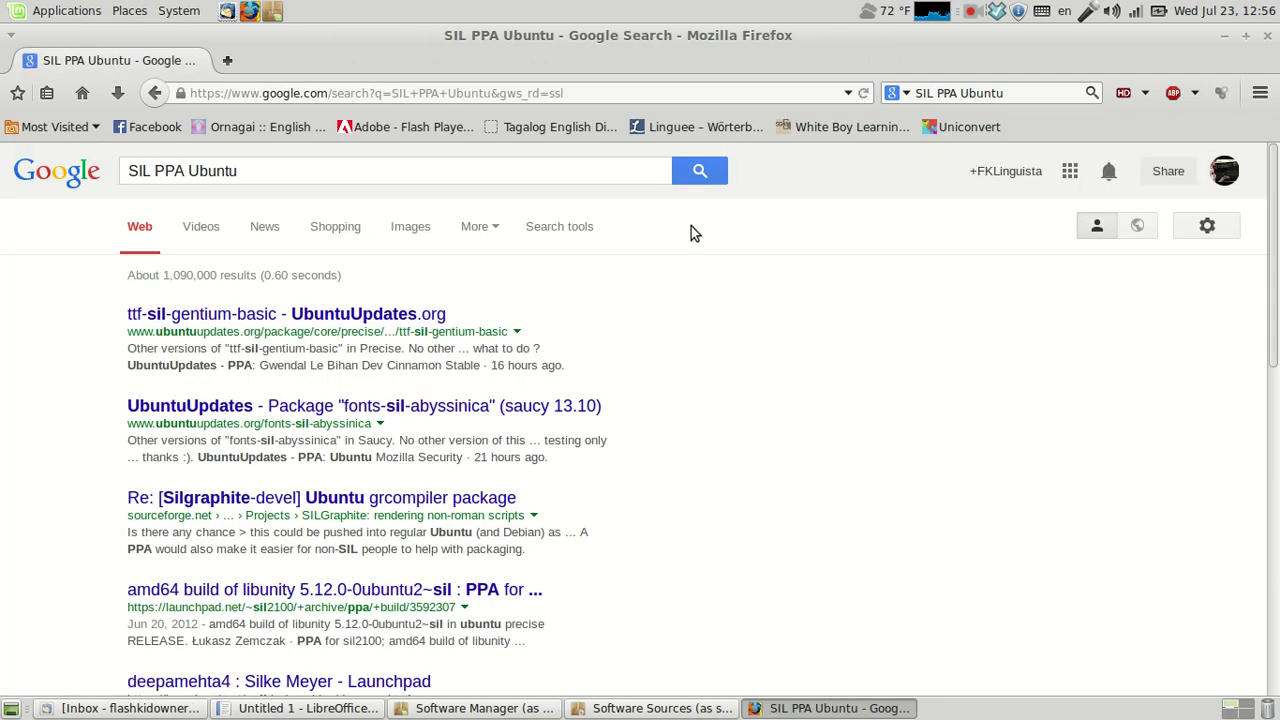
left_click(224, 175)
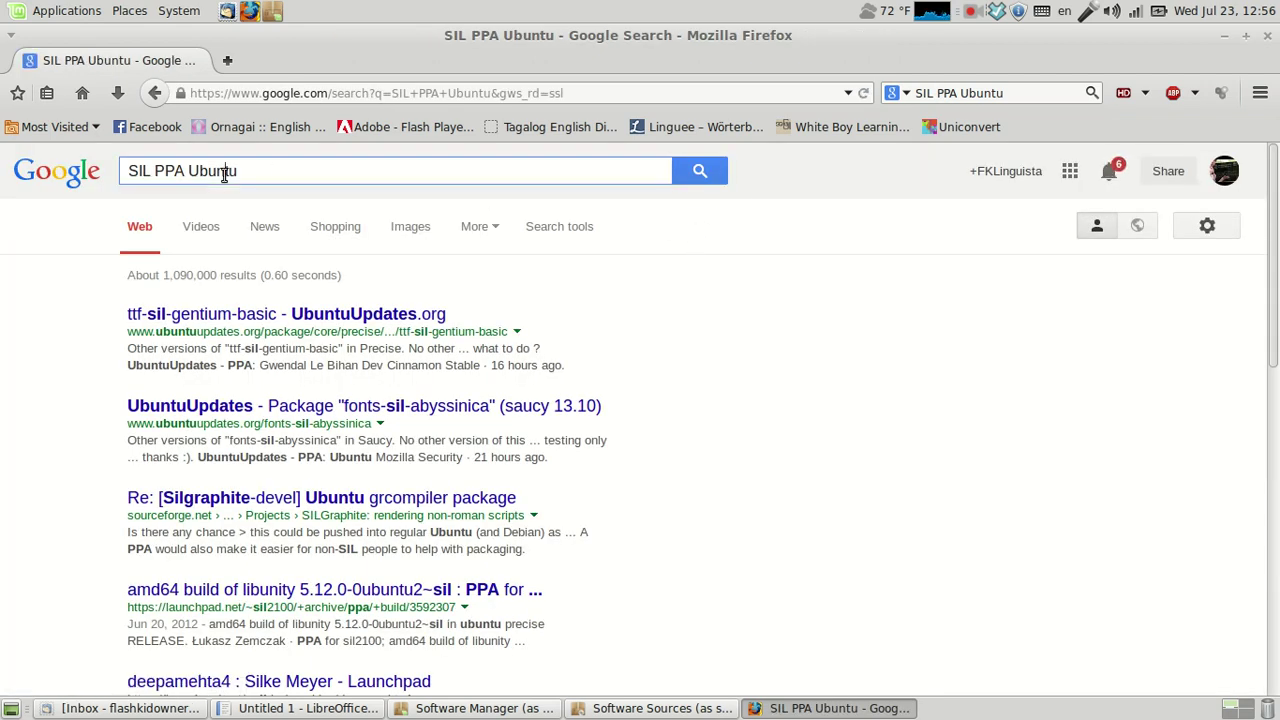
double_click(224, 175)
type("Linux")
key("Return")
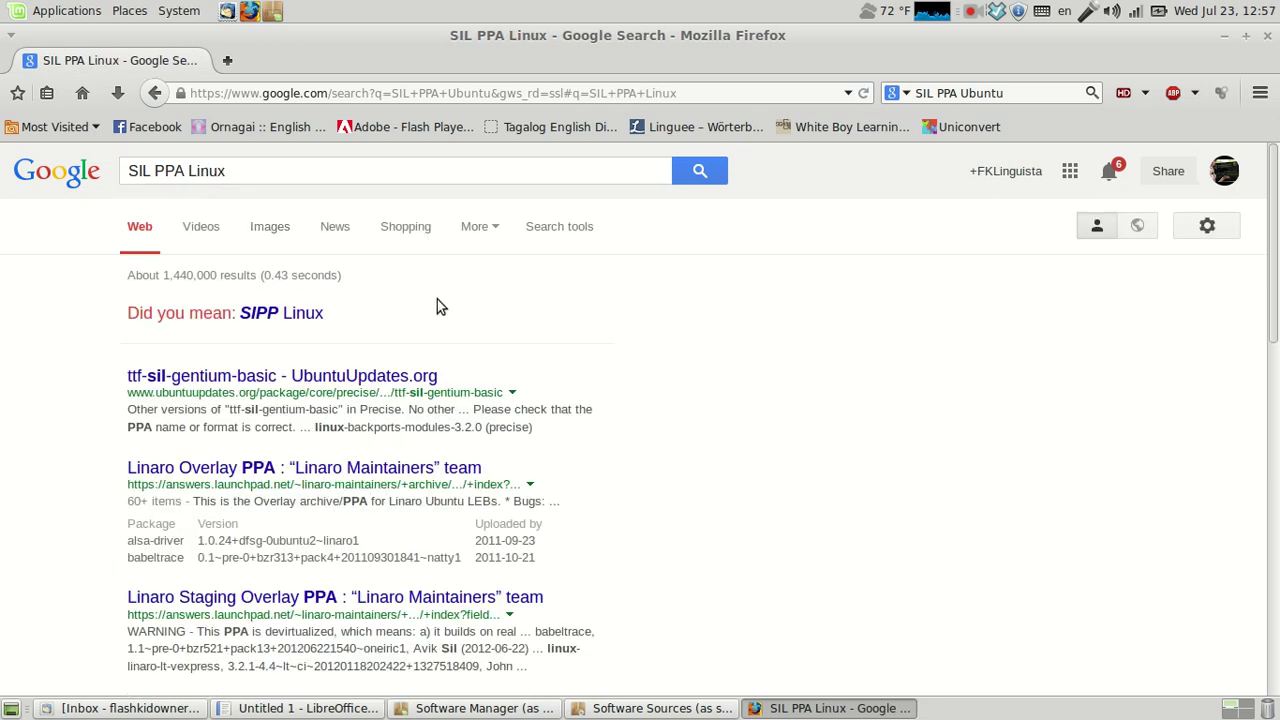
- Narrow the search to 'SIL Linux' and open the SIL FieldWorks download page
scroll(437, 299, "down", 3)
scroll(437, 299, "up", 5)
double_click(169, 171)
key("BackSpace")
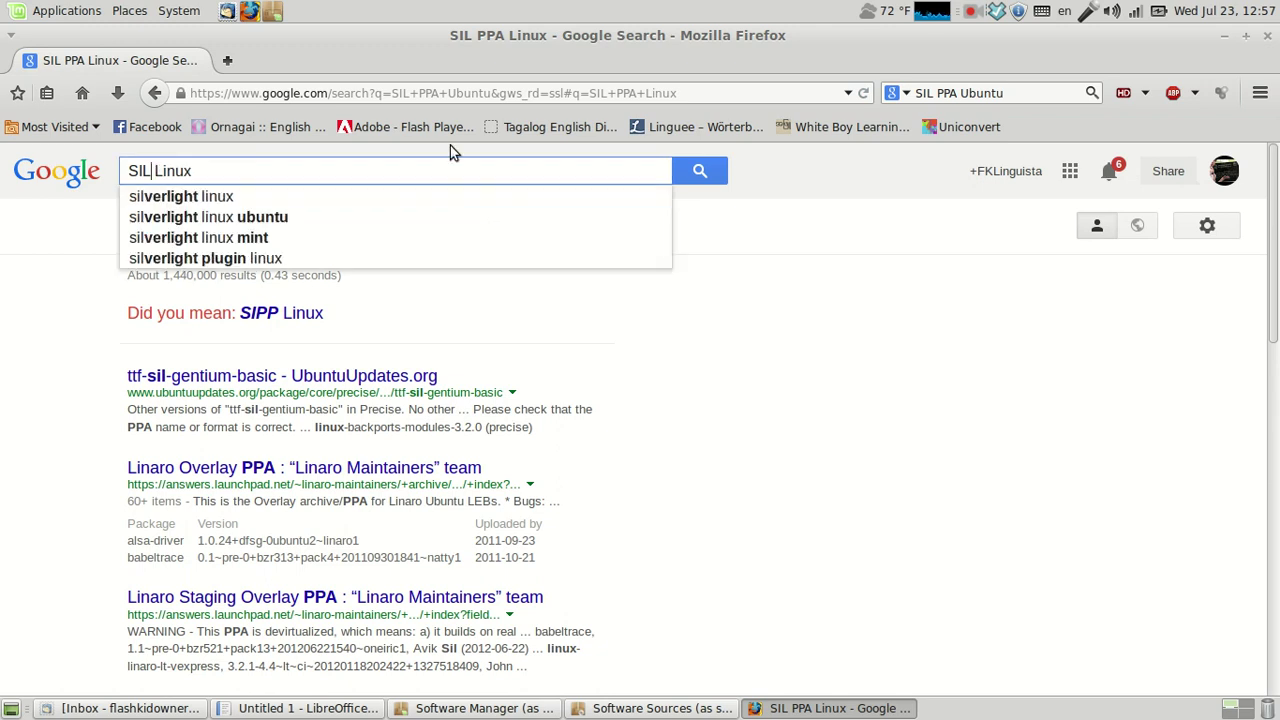
key("Return")
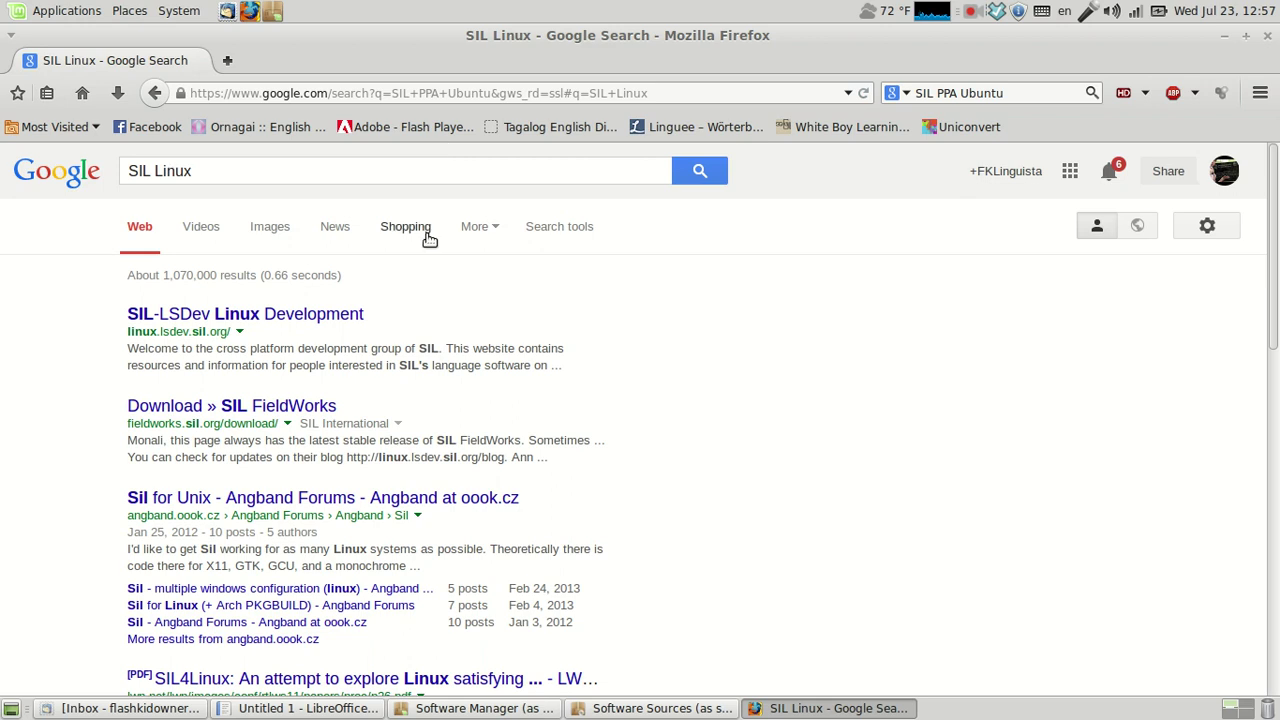
left_click(304, 404)
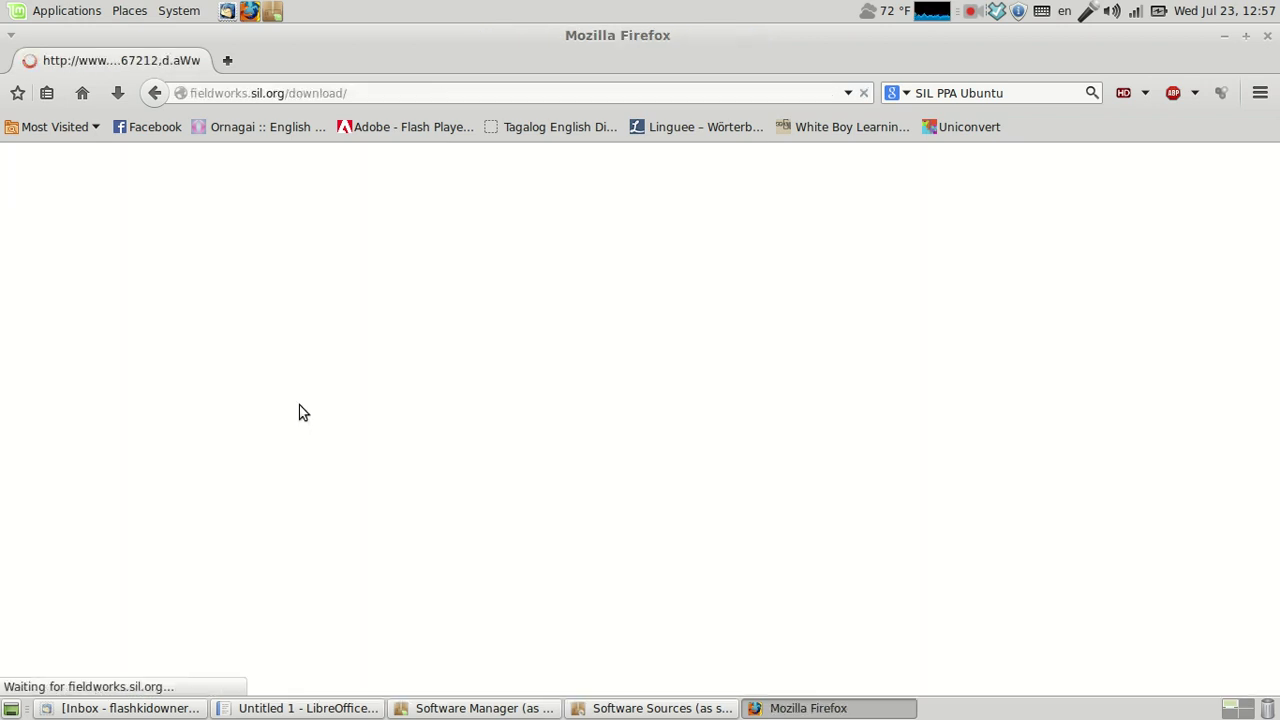
scroll(303, 412, "down", 10)
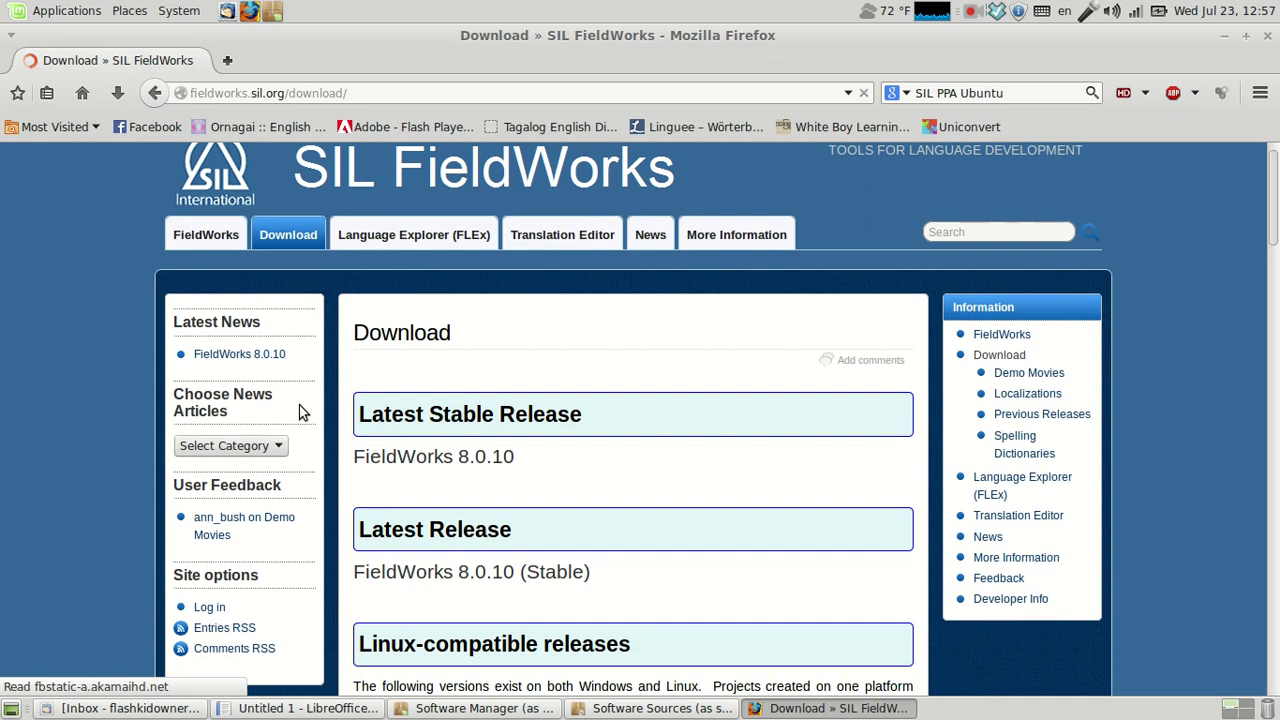
scroll(299, 412, "down", 15)
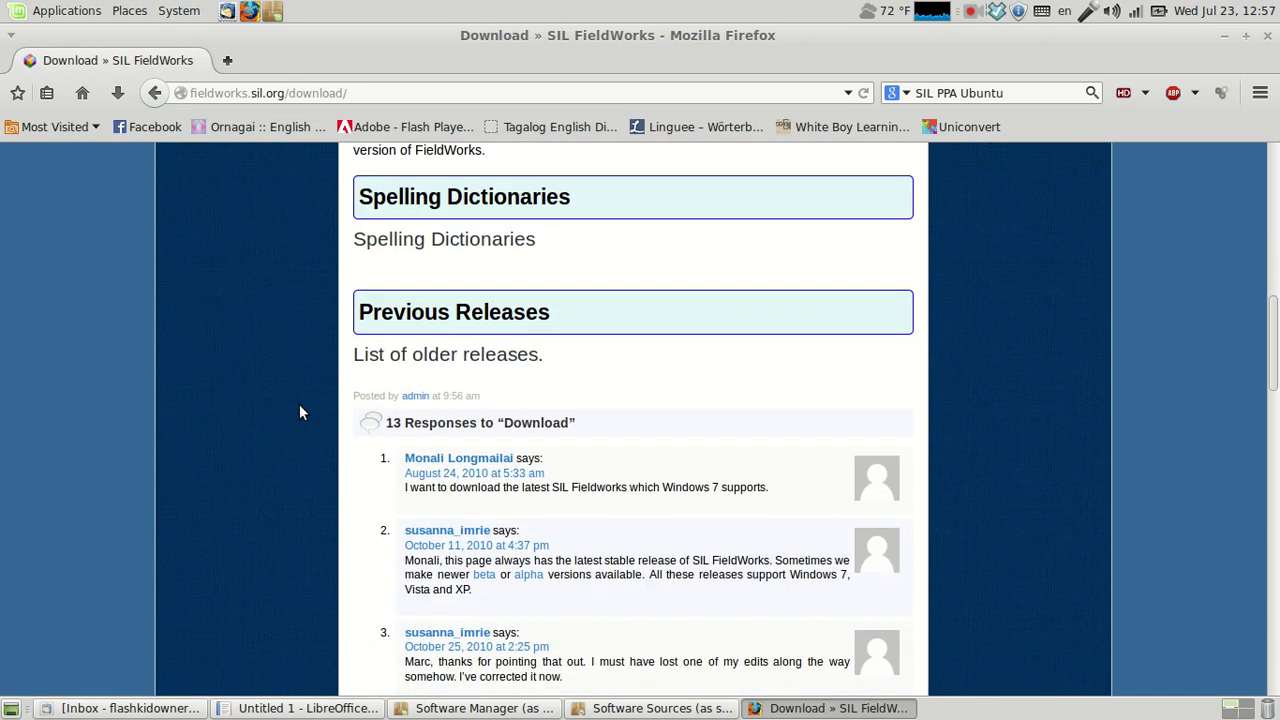
scroll(299, 412, "up", 20)
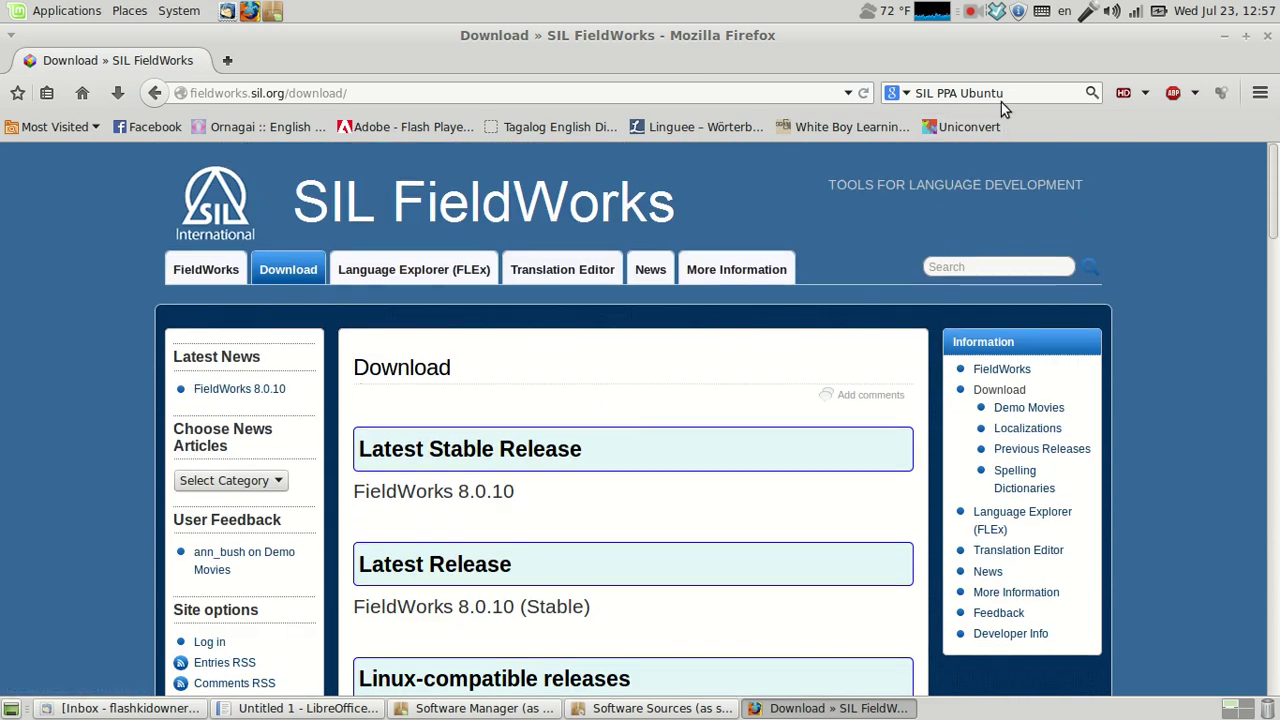
- Search 'SIL Linux PPA' from the Firefox search bar and scroll the results
left_click(1001, 93)
type("SIL Linux PPA")
key("Return")
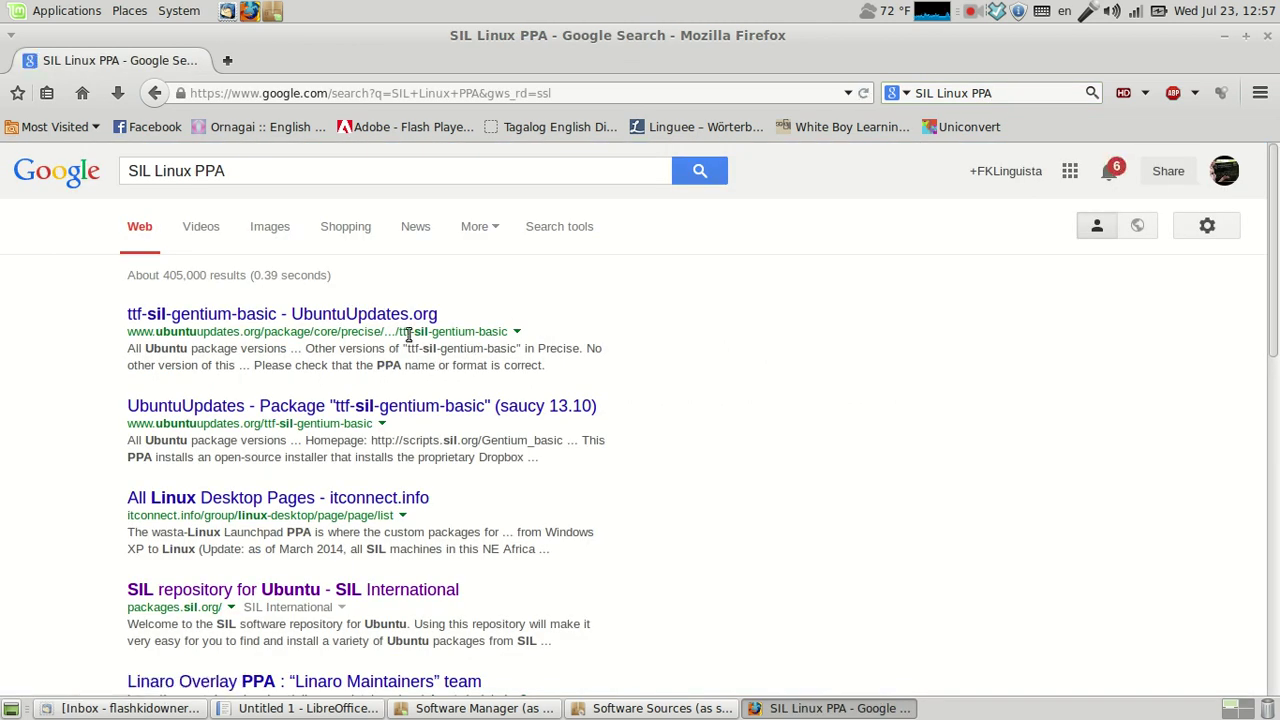
scroll(408, 335, "down", 4)
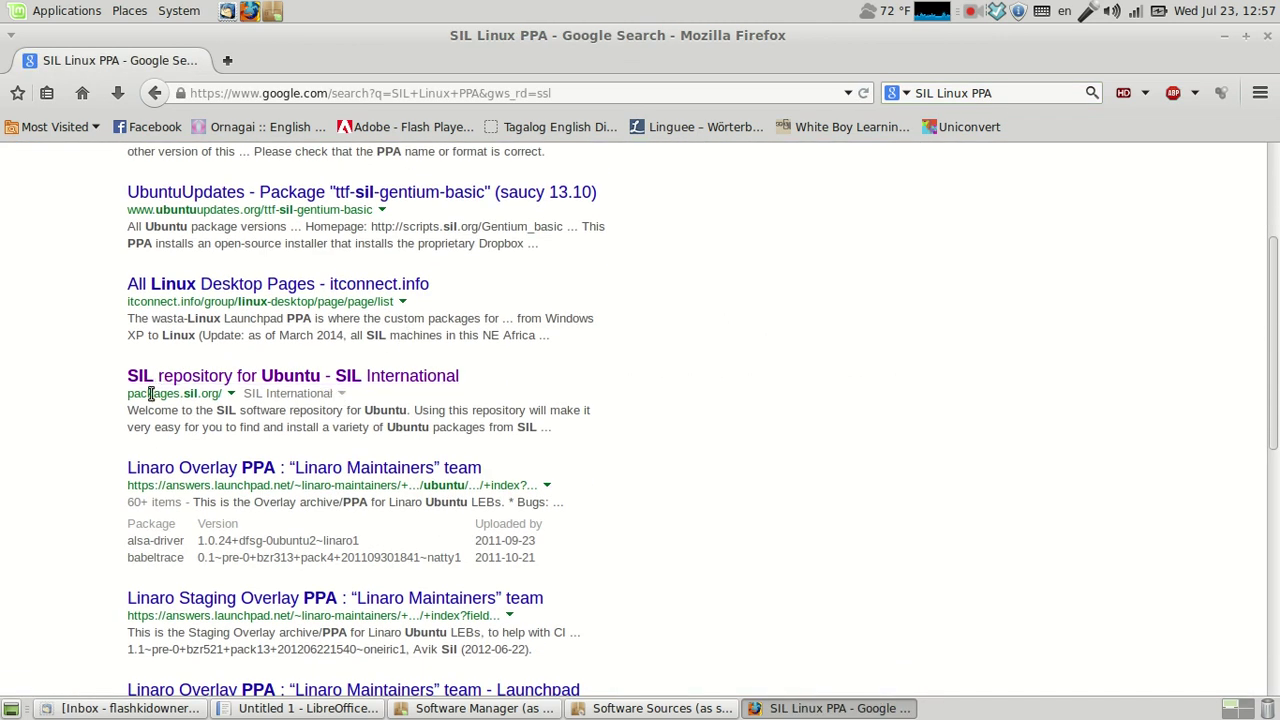
- Open the SIL repository for Ubuntu page, highlight 'precise main' in its deb line, then return to Software Sources
left_click(197, 373)
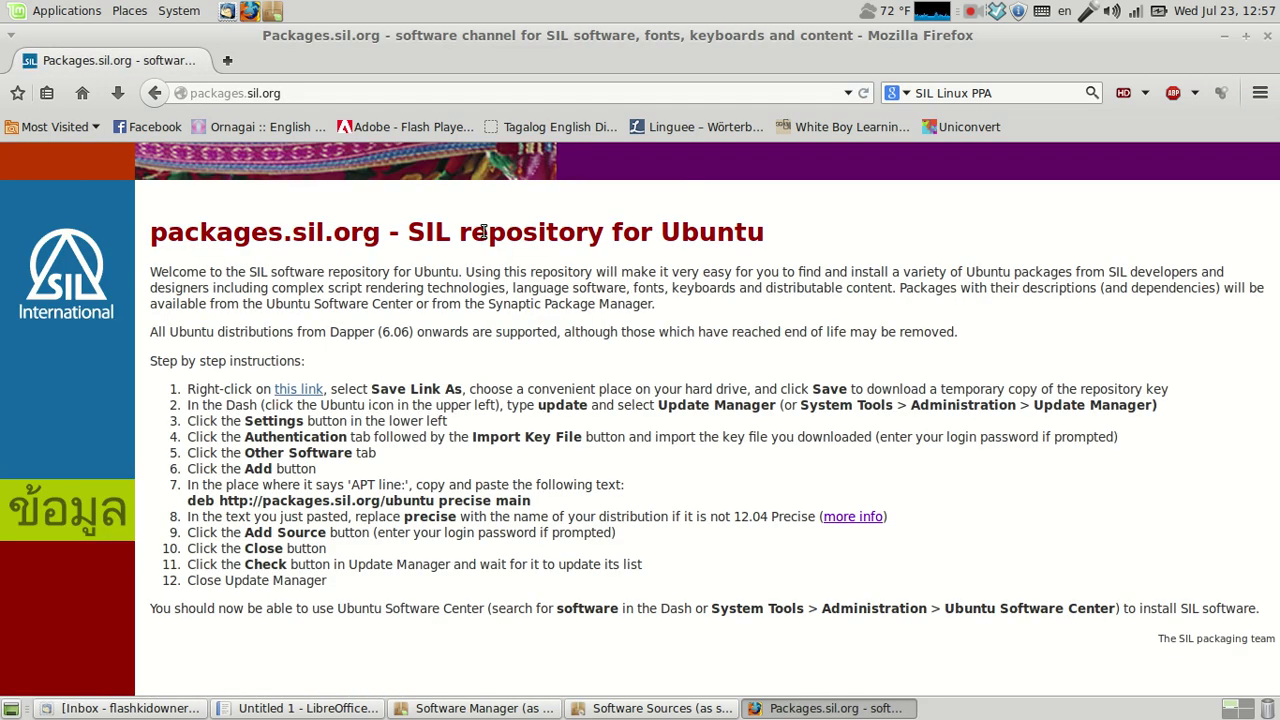
triple_click(252, 502)
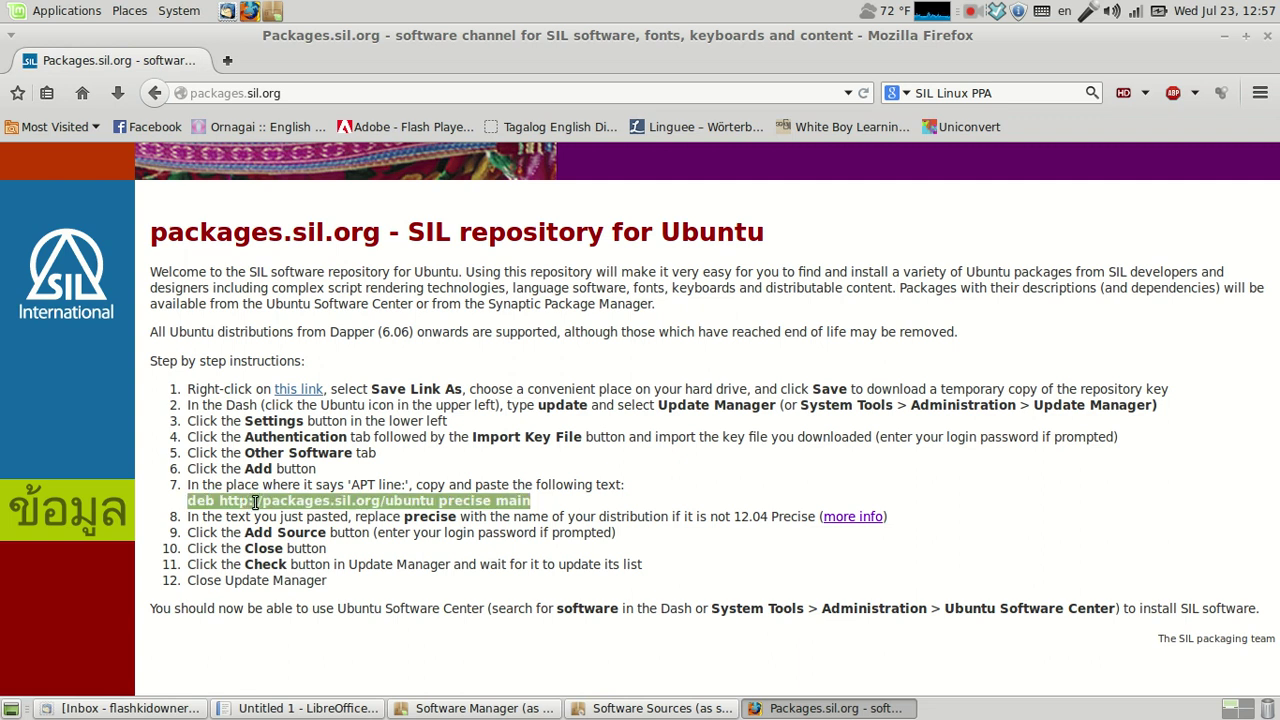
left_click(422, 502)
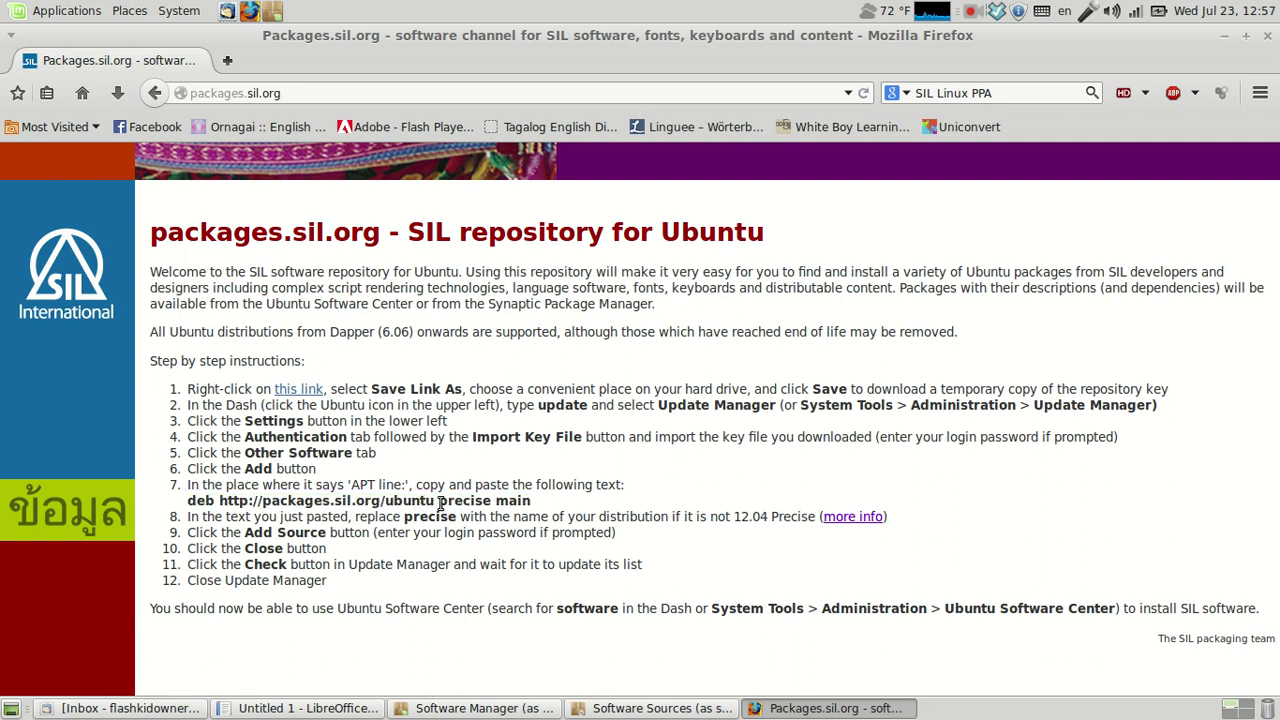
left_click_drag(440, 502, 564, 508)
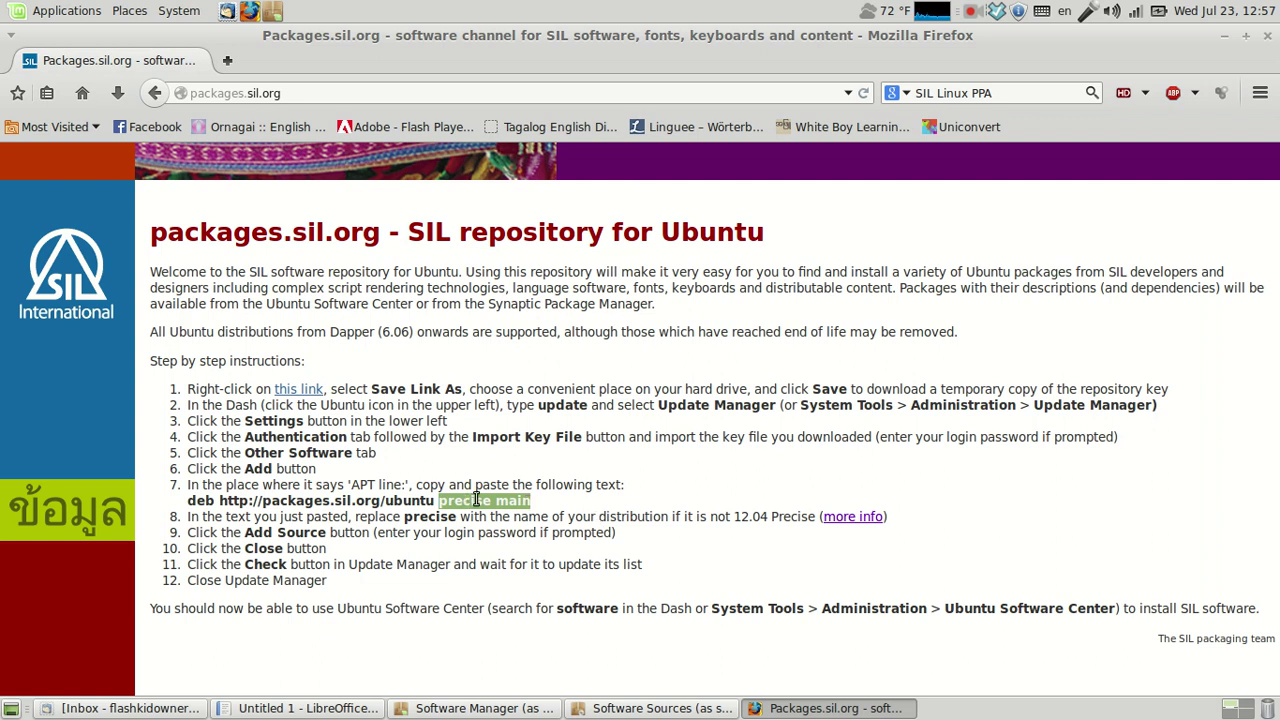
left_click(655, 708)
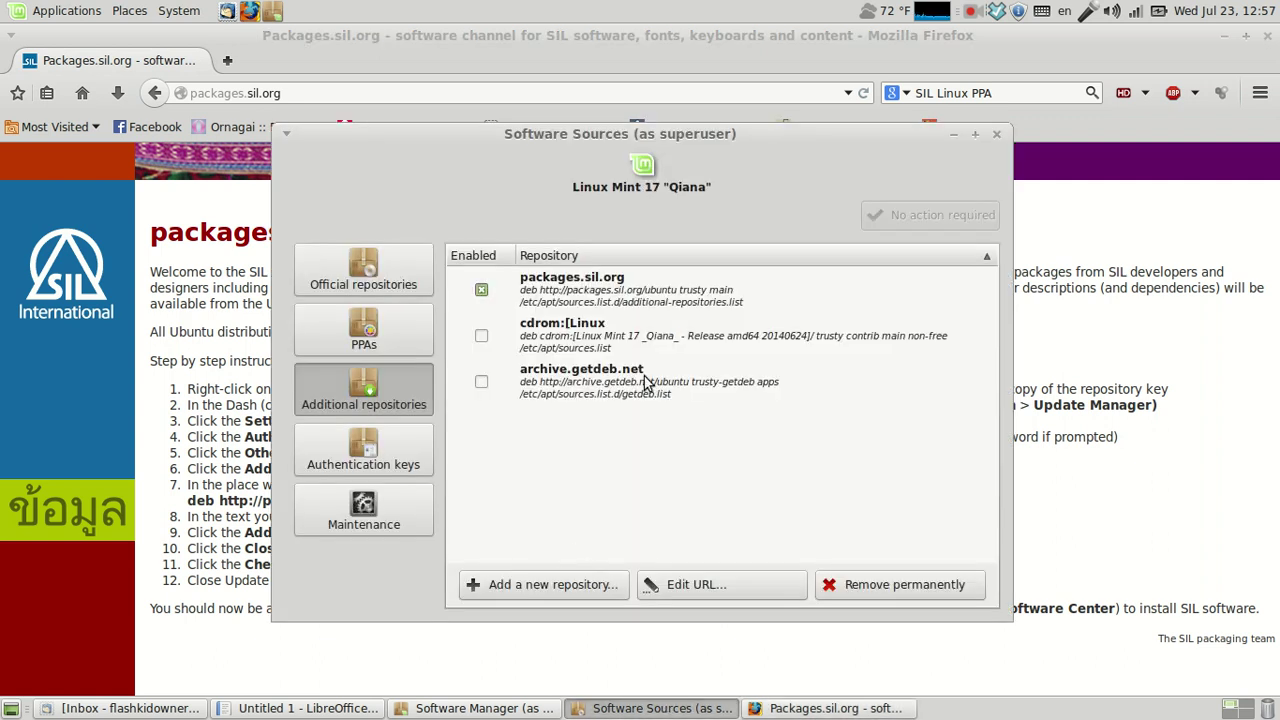
- Toggle between Software Sources, Software Manager and the SIL page, then close Software Sources
left_click(636, 710)
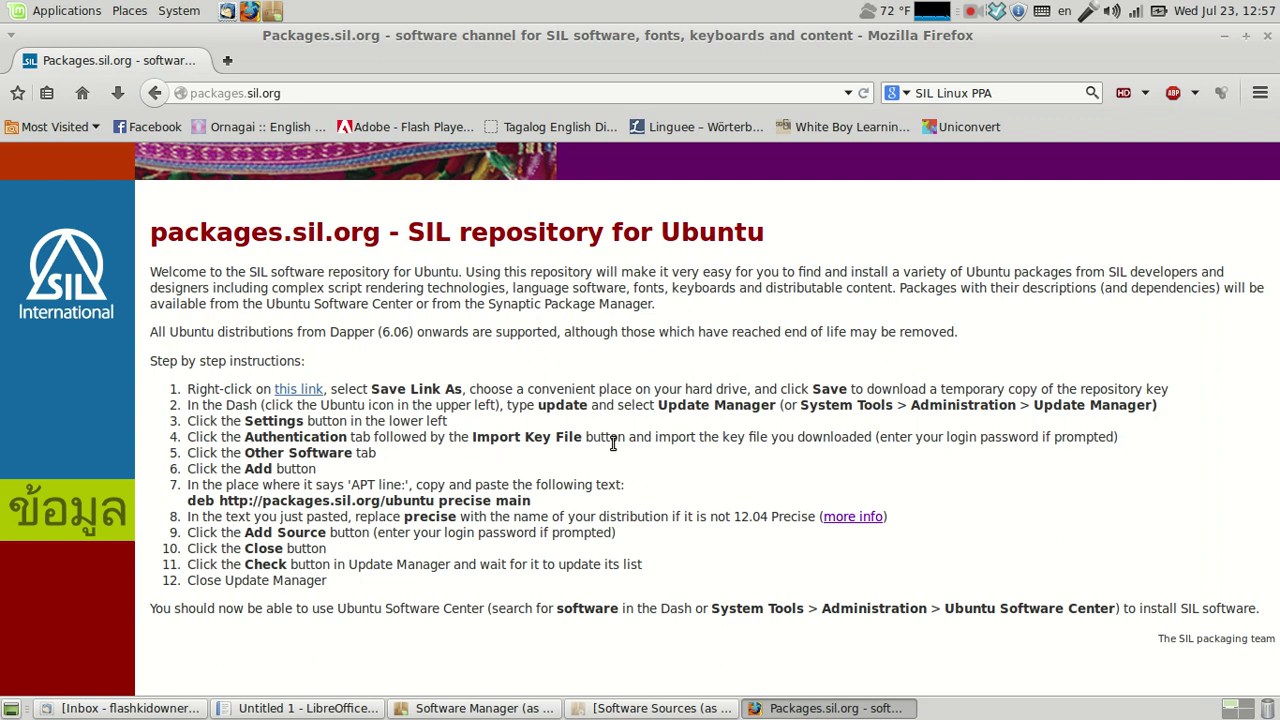
left_click(645, 708)
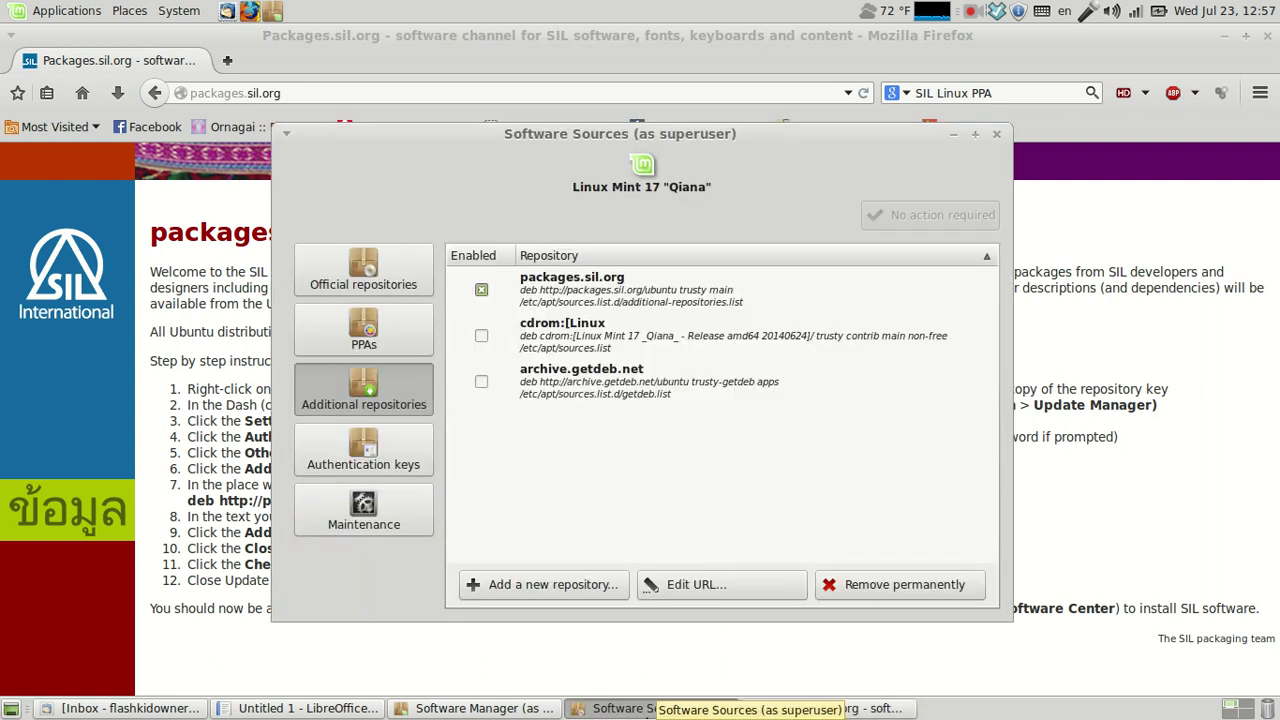
left_click(645, 708)
left_click(486, 710)
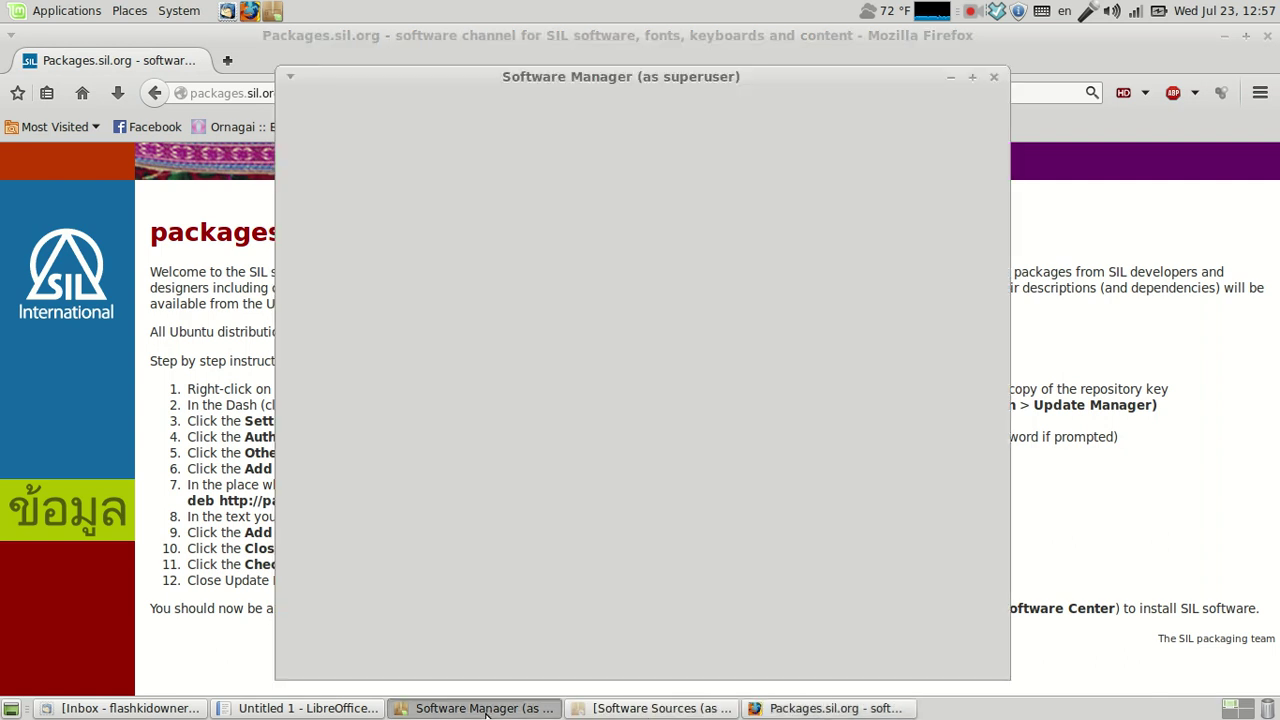
left_click(650, 708)
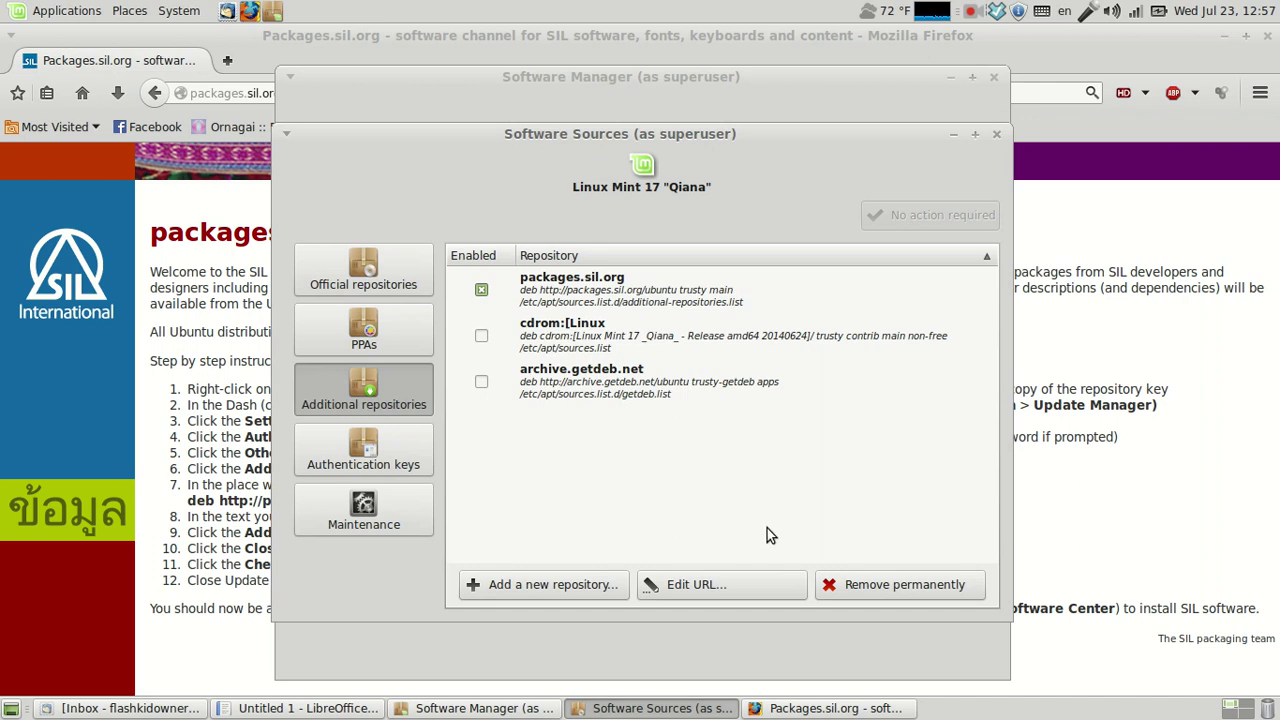
left_click(997, 134)
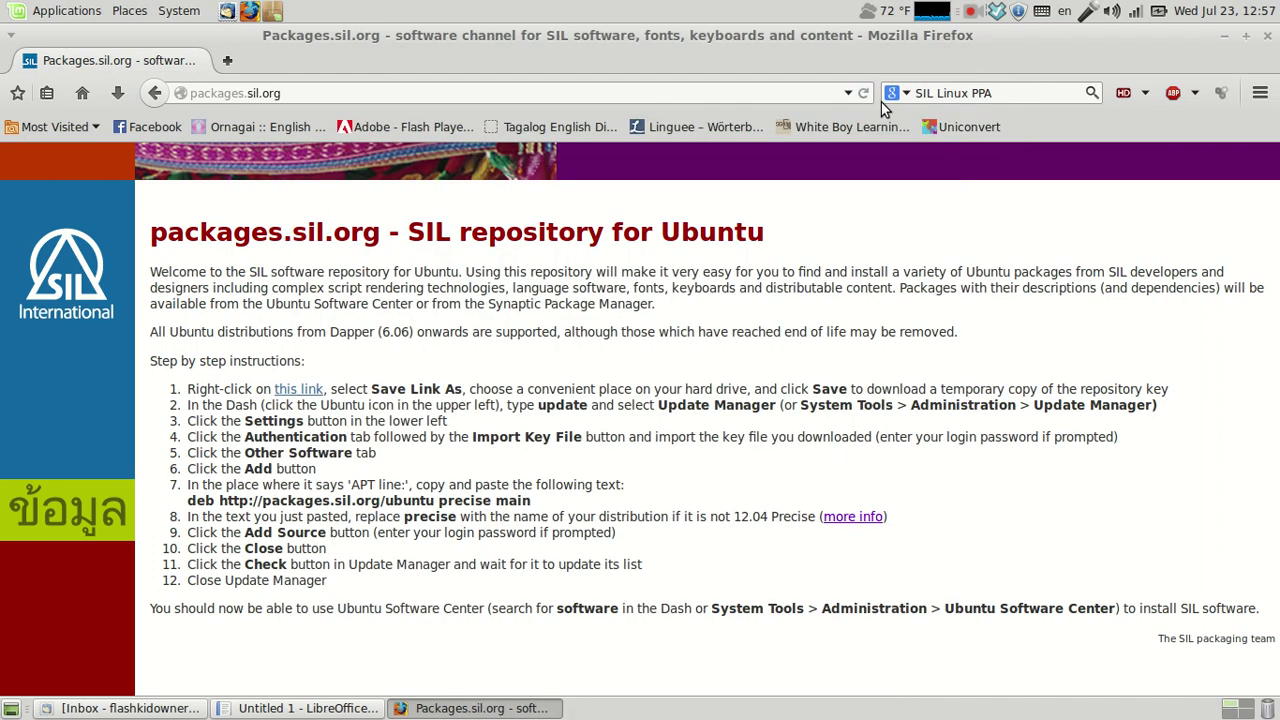
- Relaunch Software Manager with administrator rights using the admin password
left_click(271, 10)
type("********")
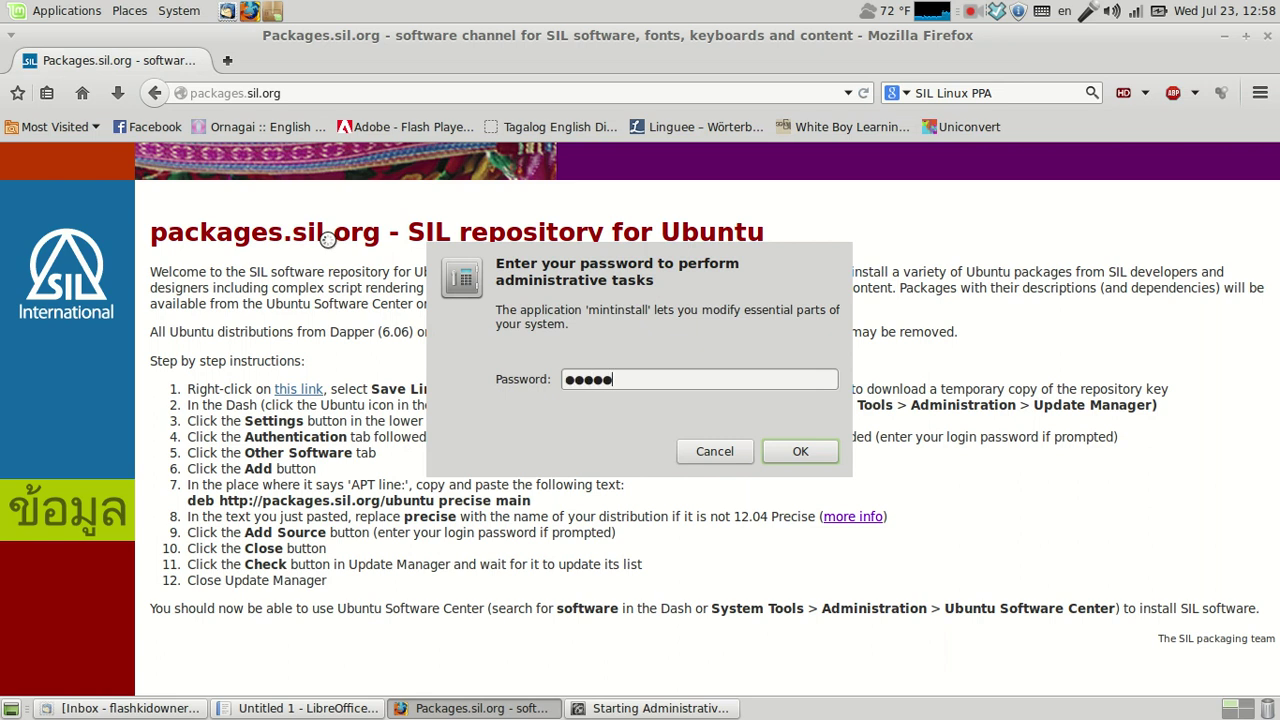
type("****")
key("Return")
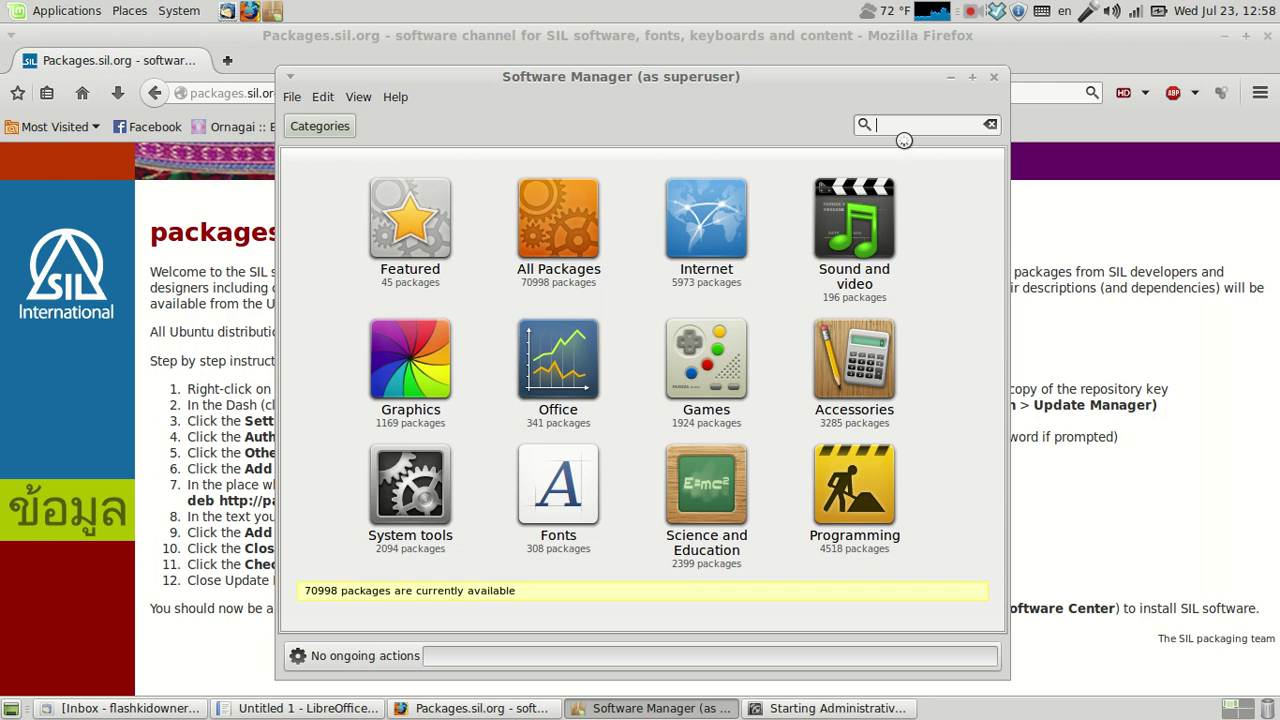
- Search the packages for 'mfl' to list the kmfl packages
type("s")
key("BackSpace")
type("ipa")
key("BackSpace")
key("BackSpace")
key("BackSpace")
type("mfl")
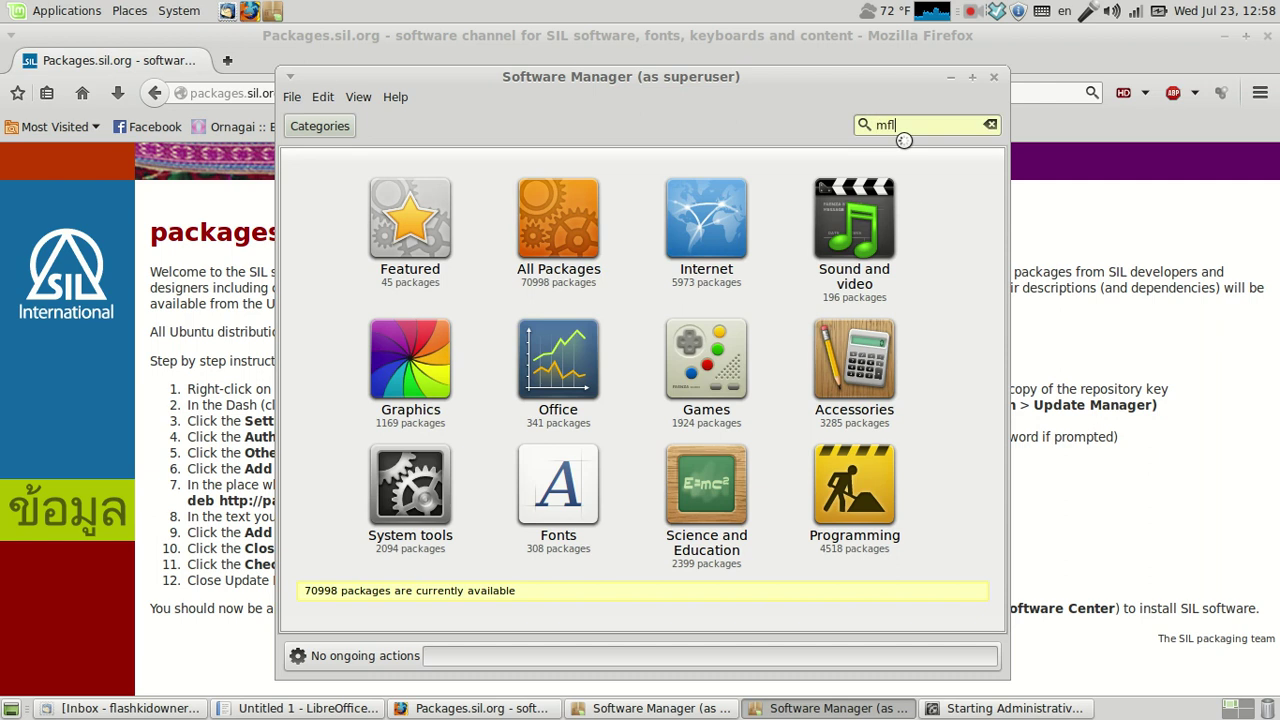
key("Return")
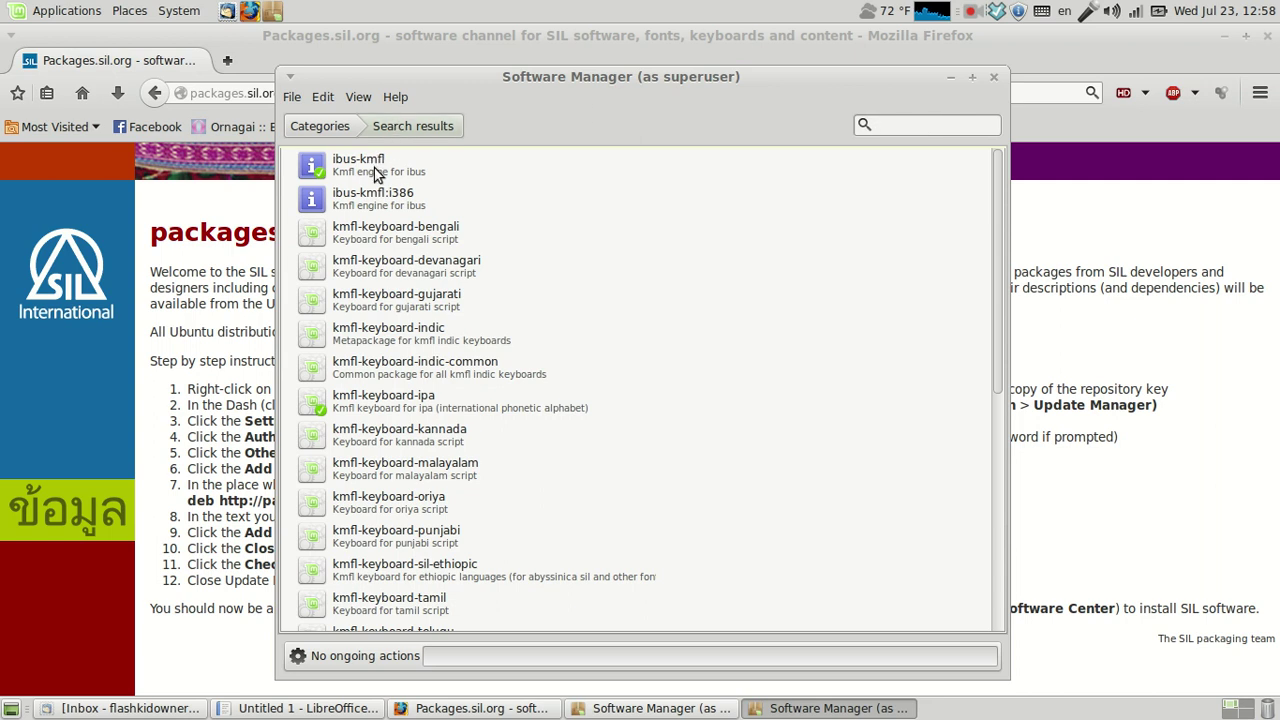
- Confirm kmfl-keyboard-ipa and ibus-kmfl are installed, then close both Software Manager windows
left_click(383, 399)
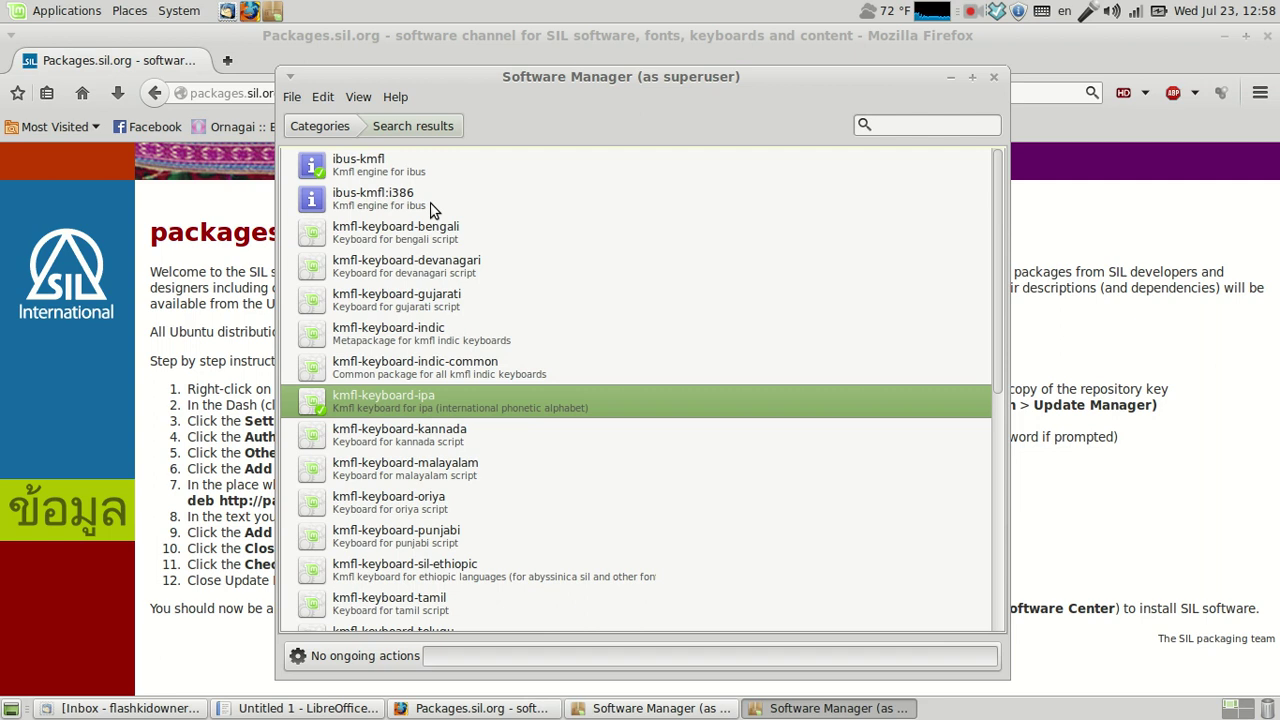
scroll(432, 208, "down", 3)
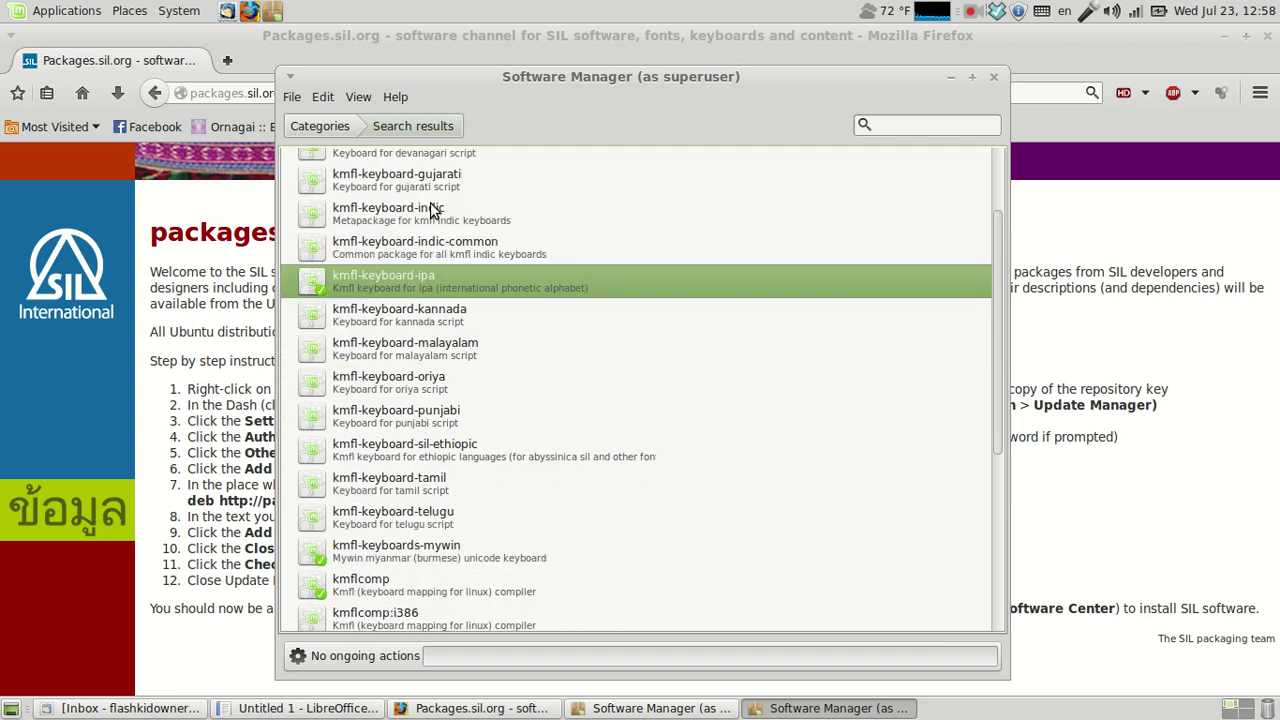
scroll(431, 206, "down", 2)
scroll(431, 206, "up", 5)
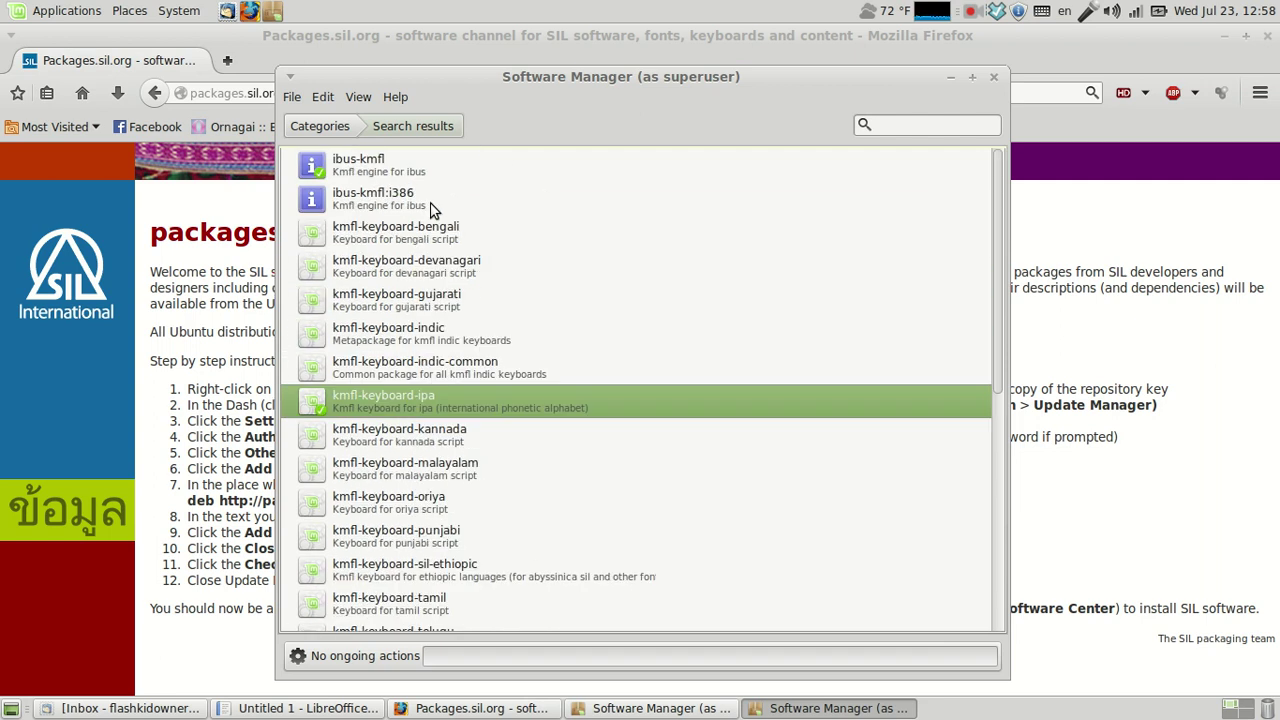
scroll(432, 208, "down", 3)
scroll(431, 208, "up", 3)
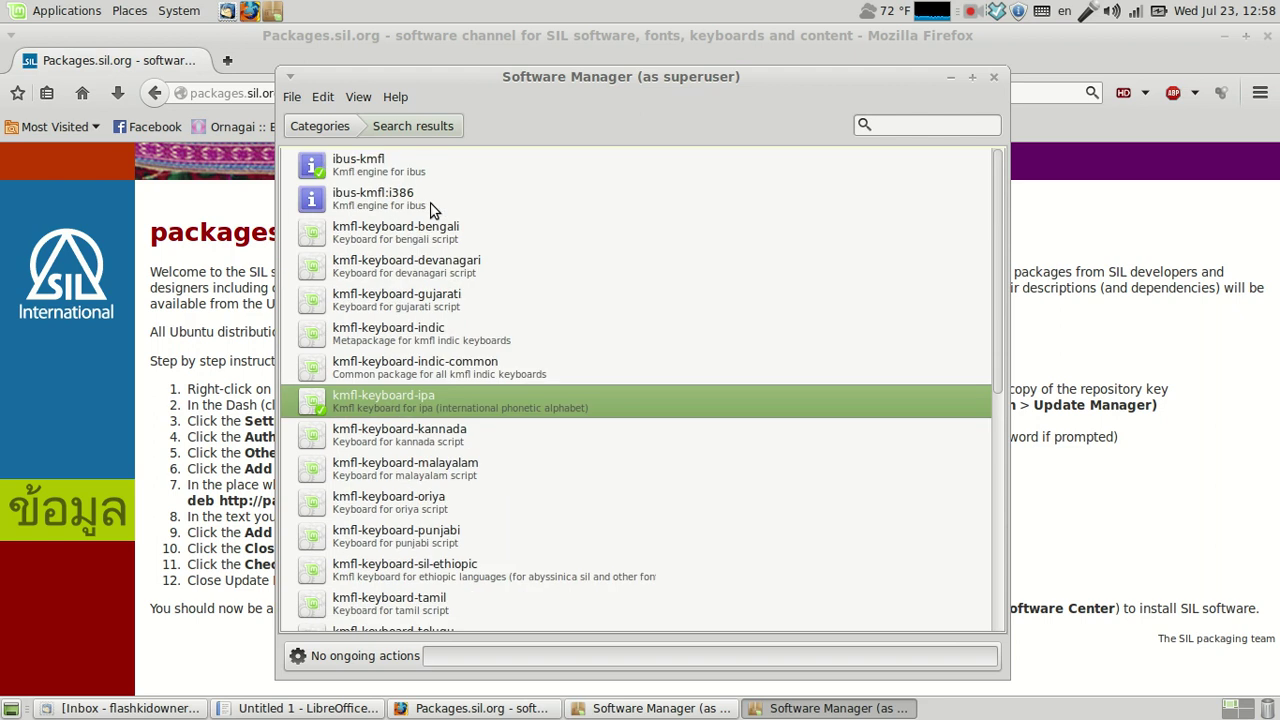
left_click(994, 78)
left_click(994, 79)
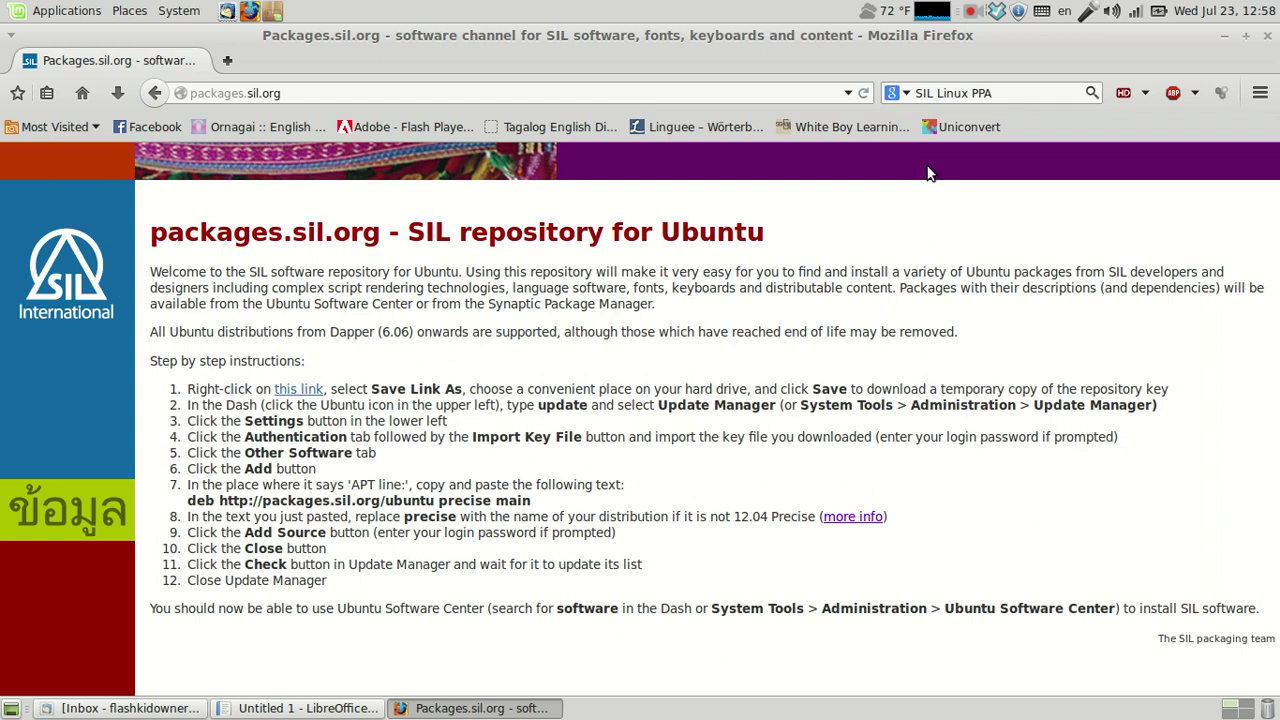
left_click(1042, 12)
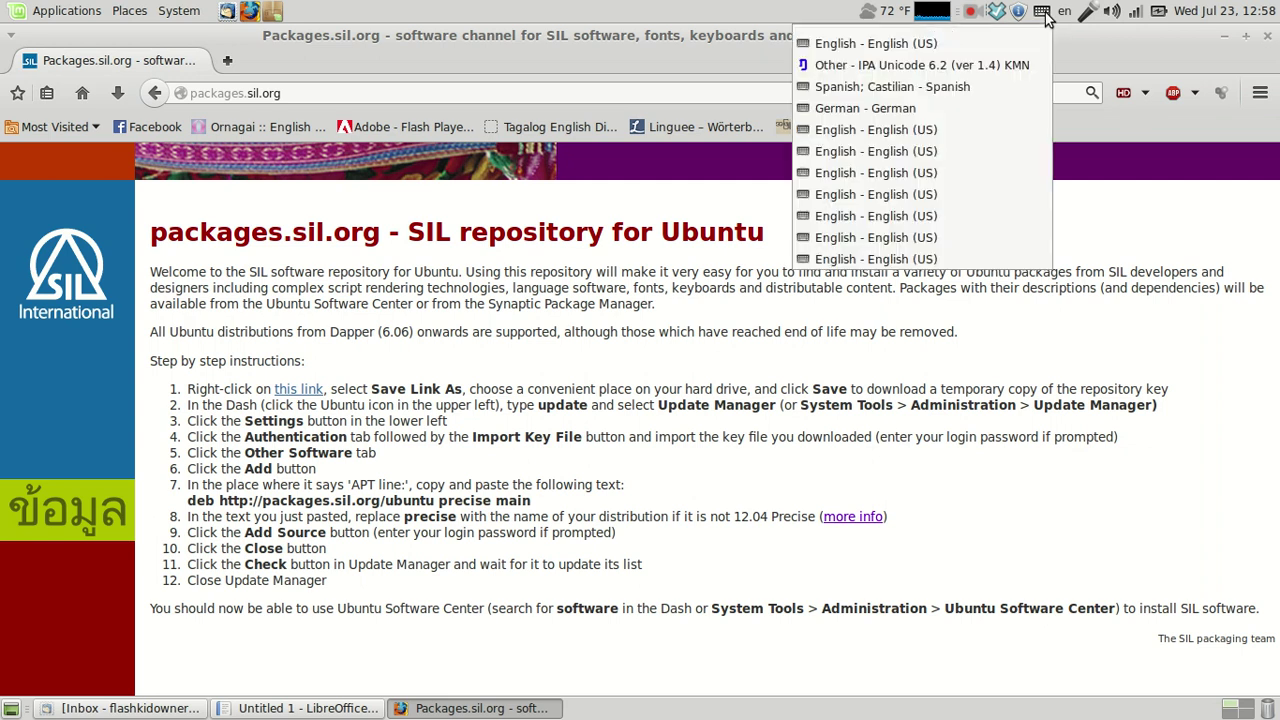
left_click(1044, 14)
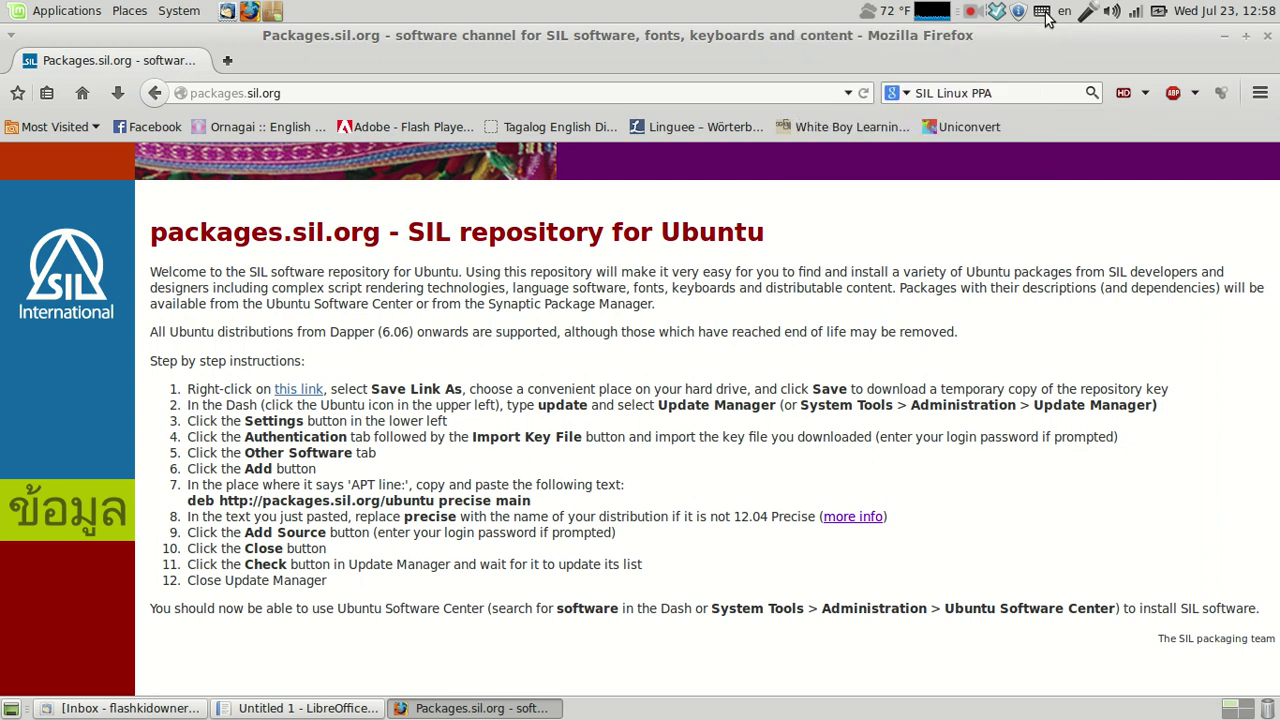
left_click(180, 12)
mouse_move(188, 30)
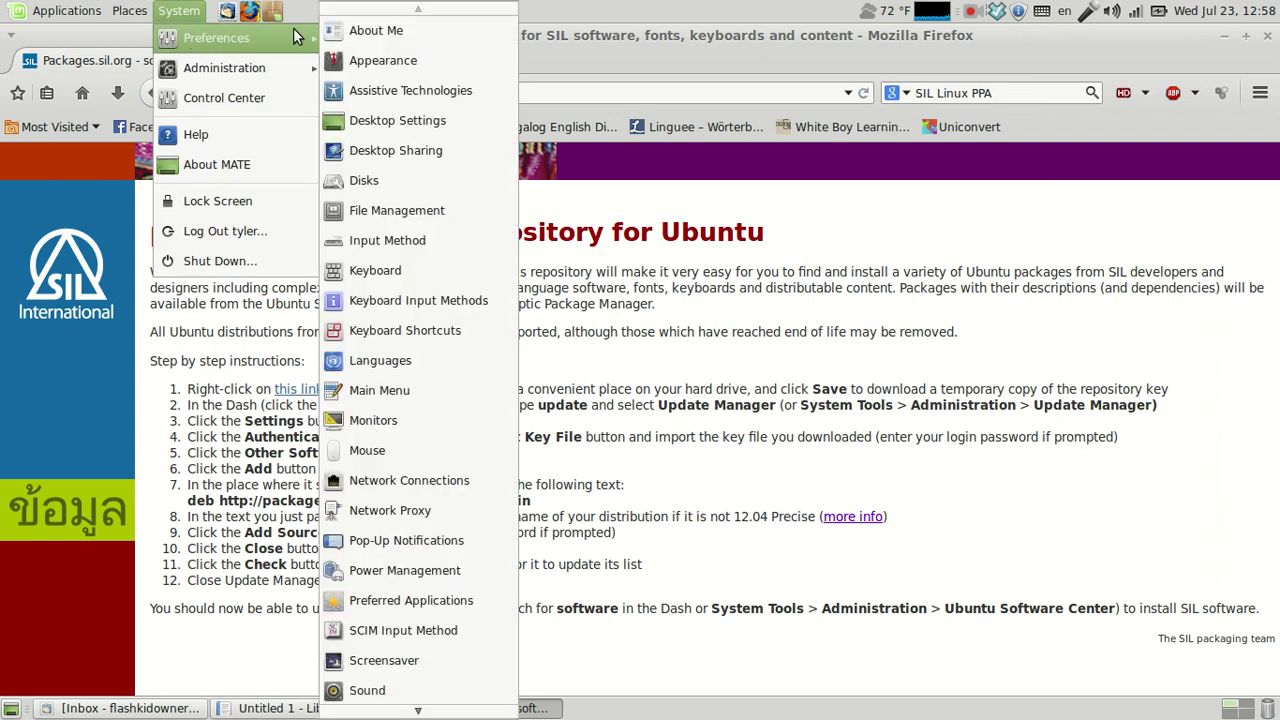
left_click(378, 236)
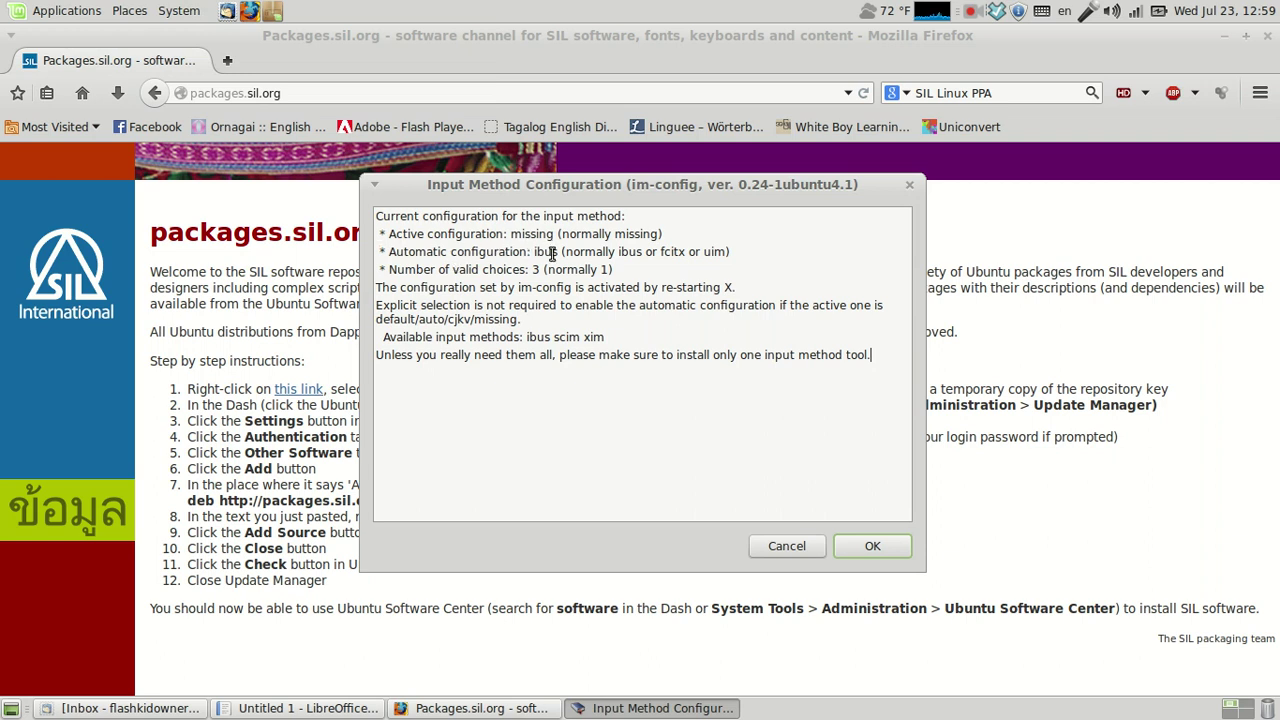
left_click_drag(533, 254, 560, 254)
left_click(560, 254)
left_click(841, 550)
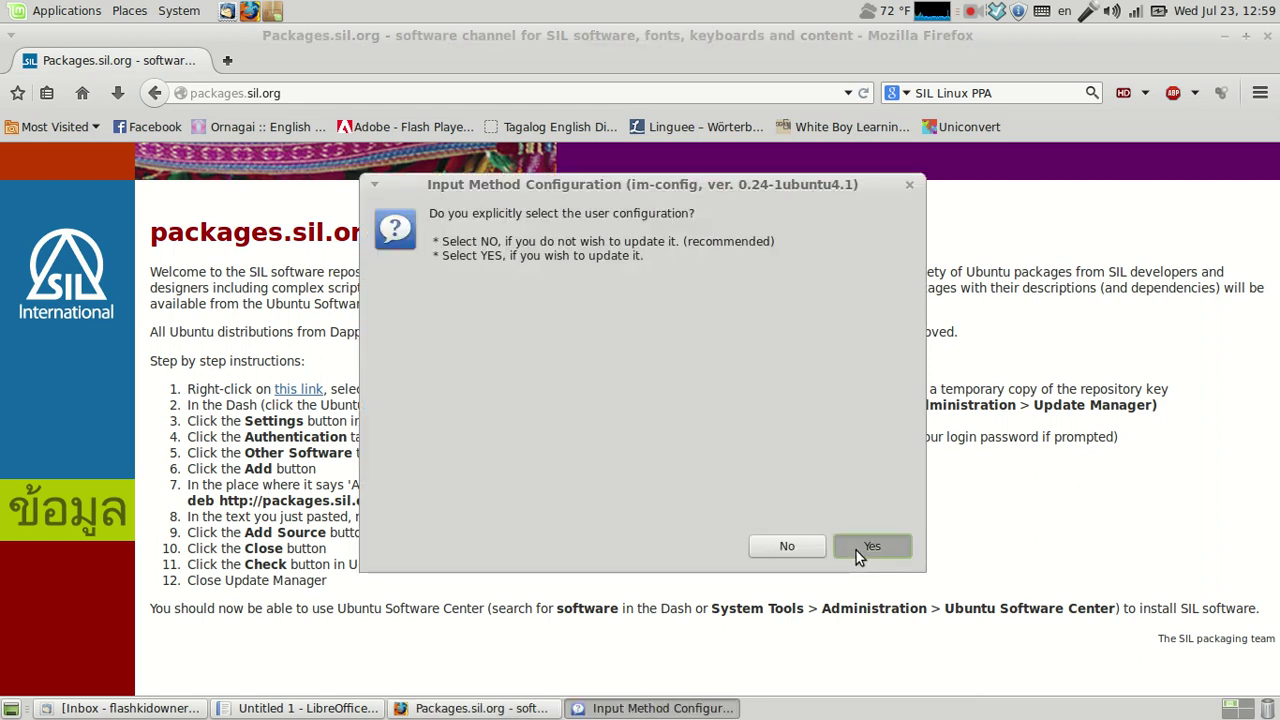
left_click(856, 552)
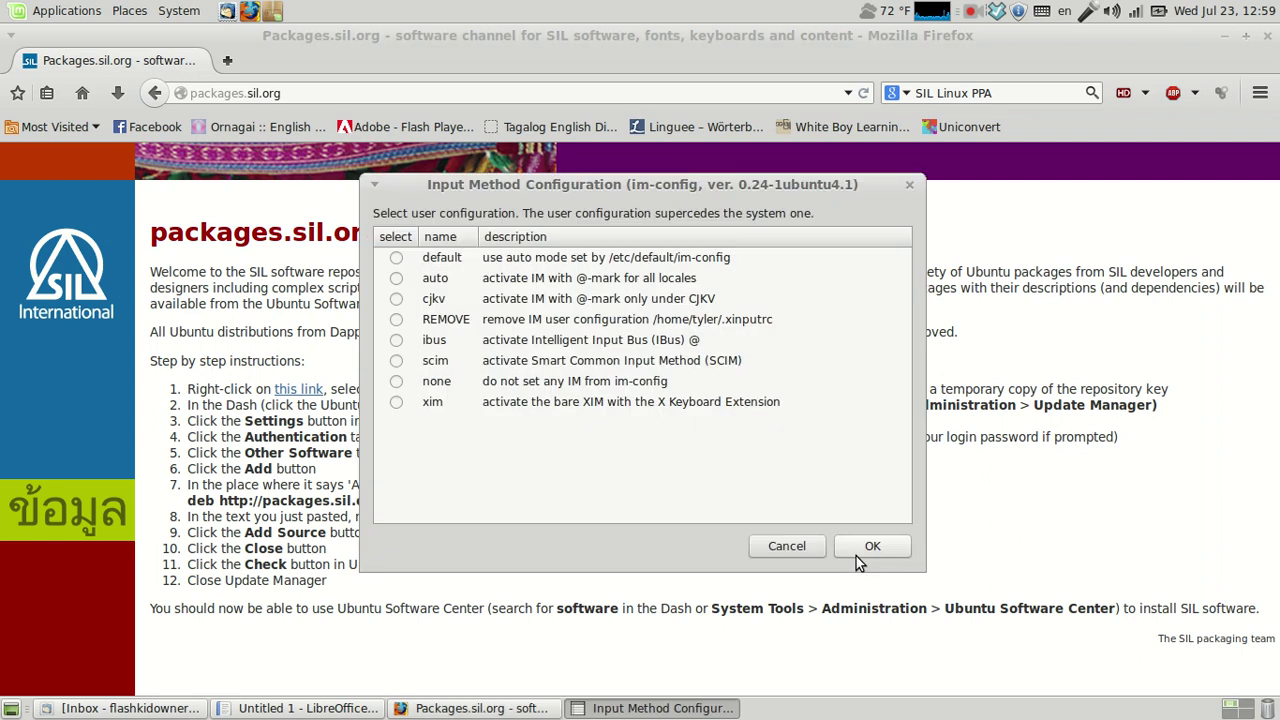
left_click(784, 547)
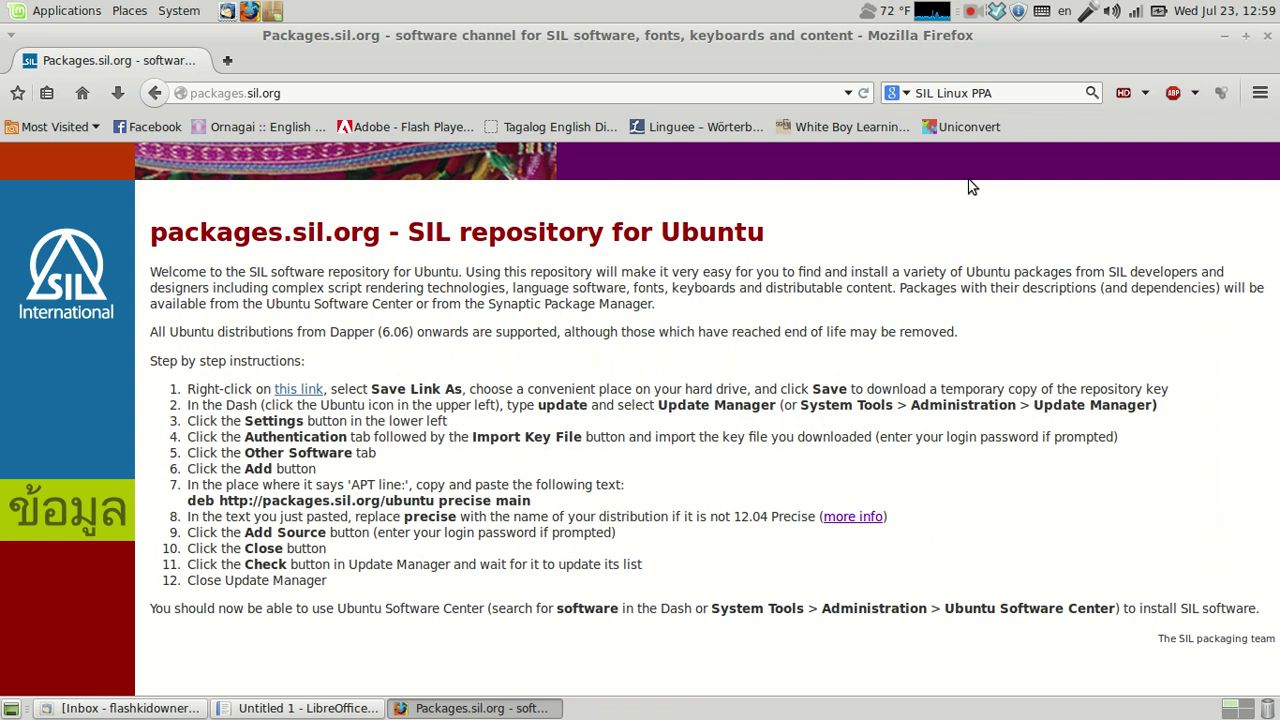
right_click(1042, 11)
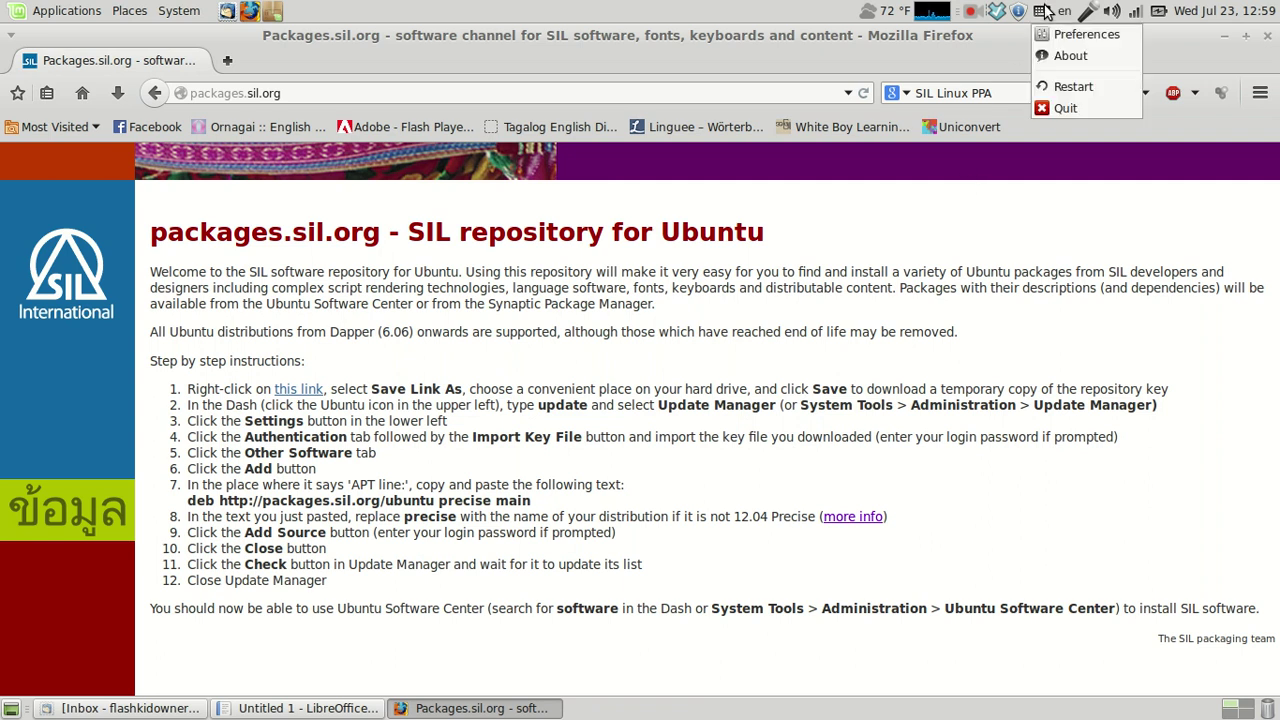
left_click(1047, 36)
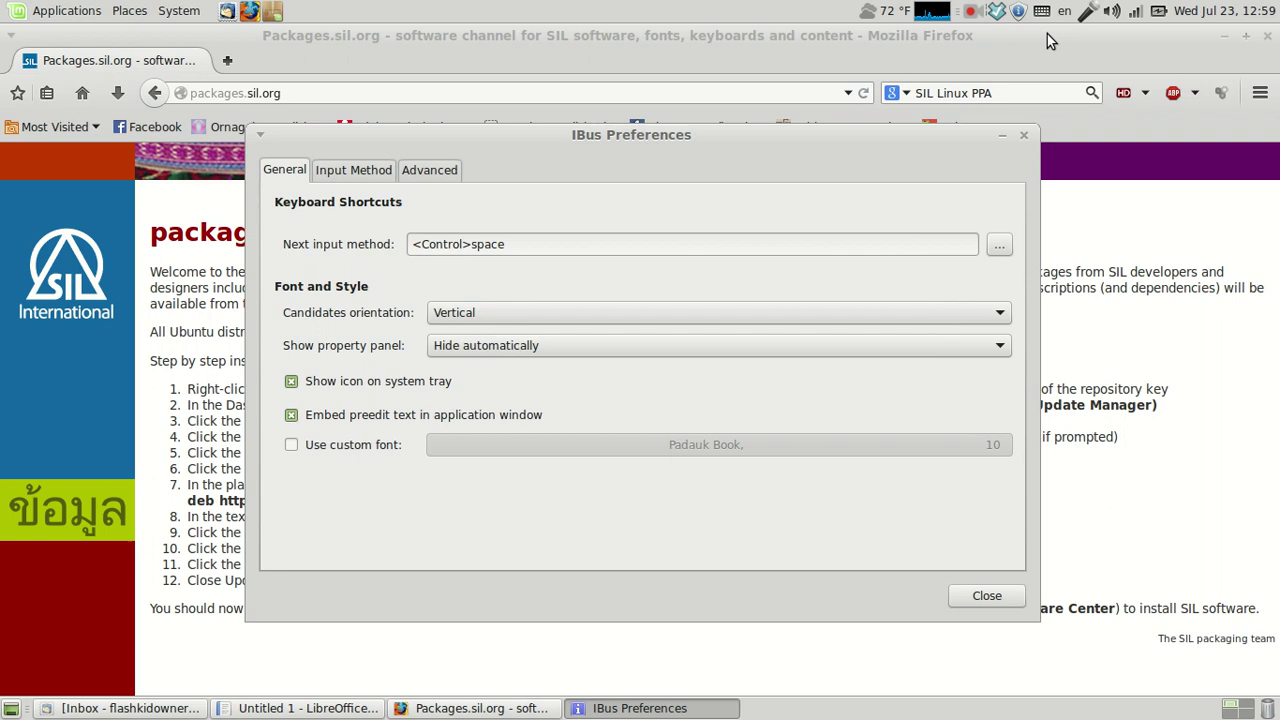
left_click(368, 171)
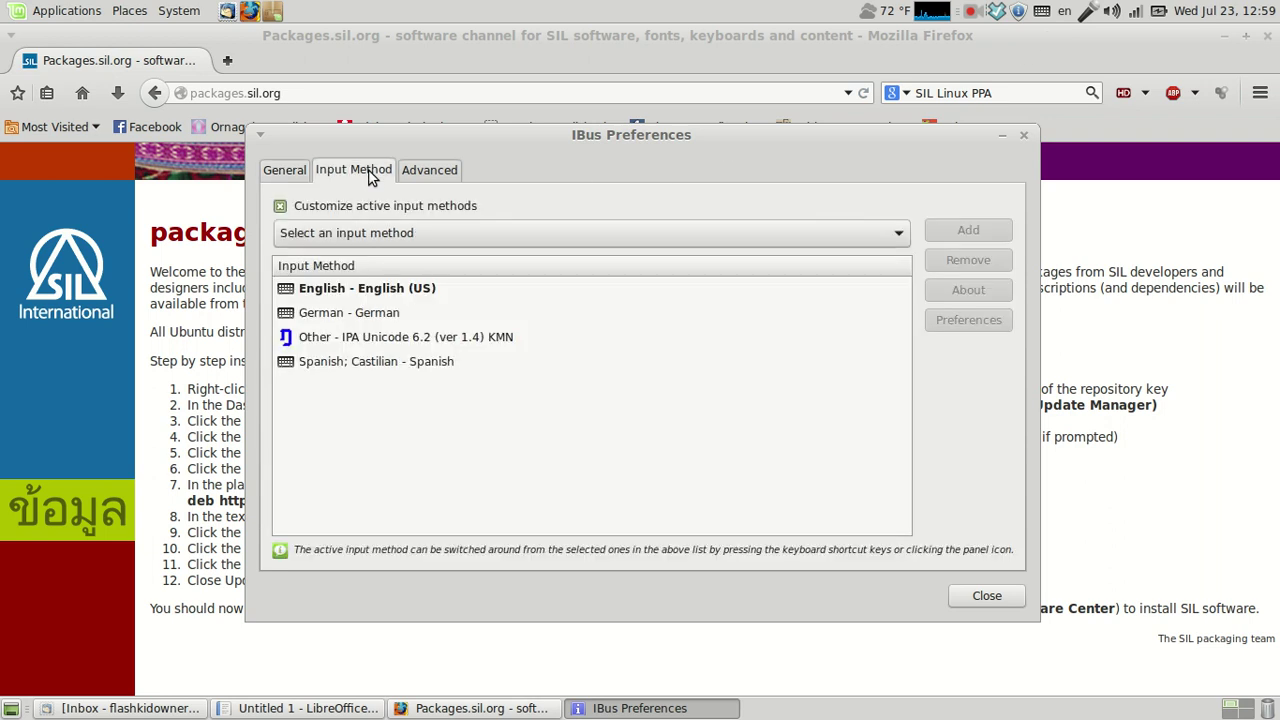
left_click(417, 232)
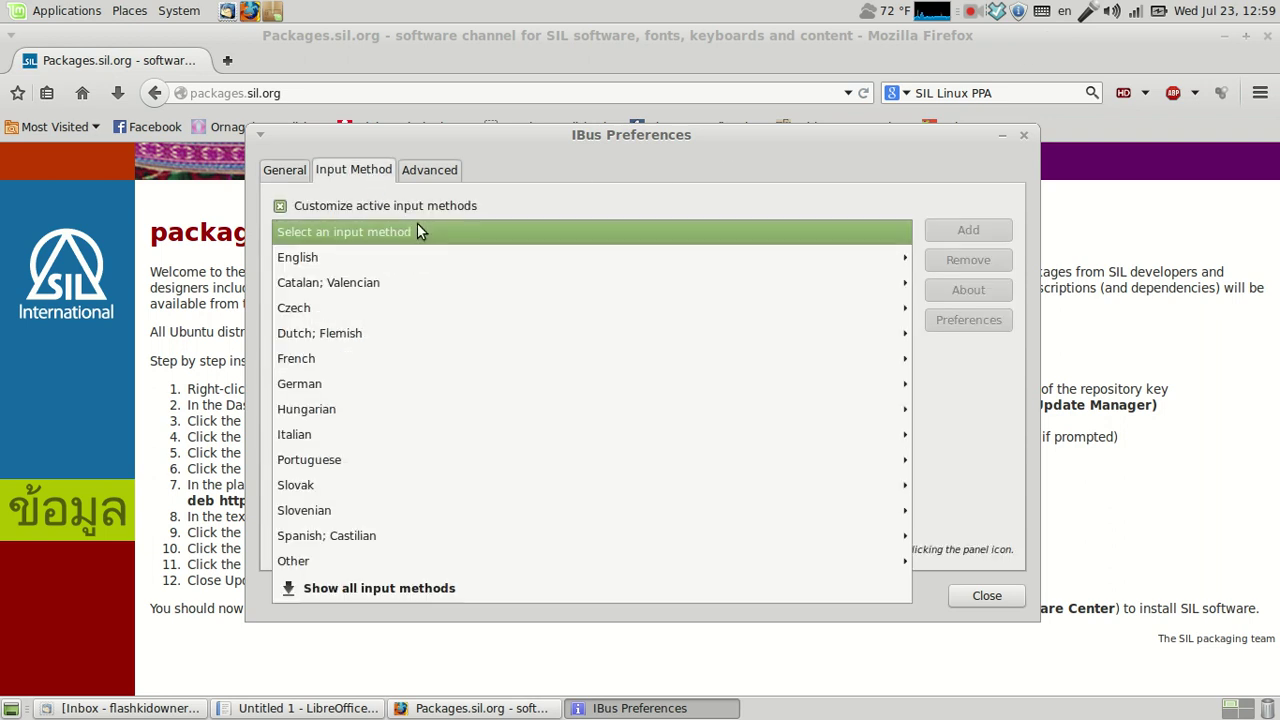
left_click(417, 224)
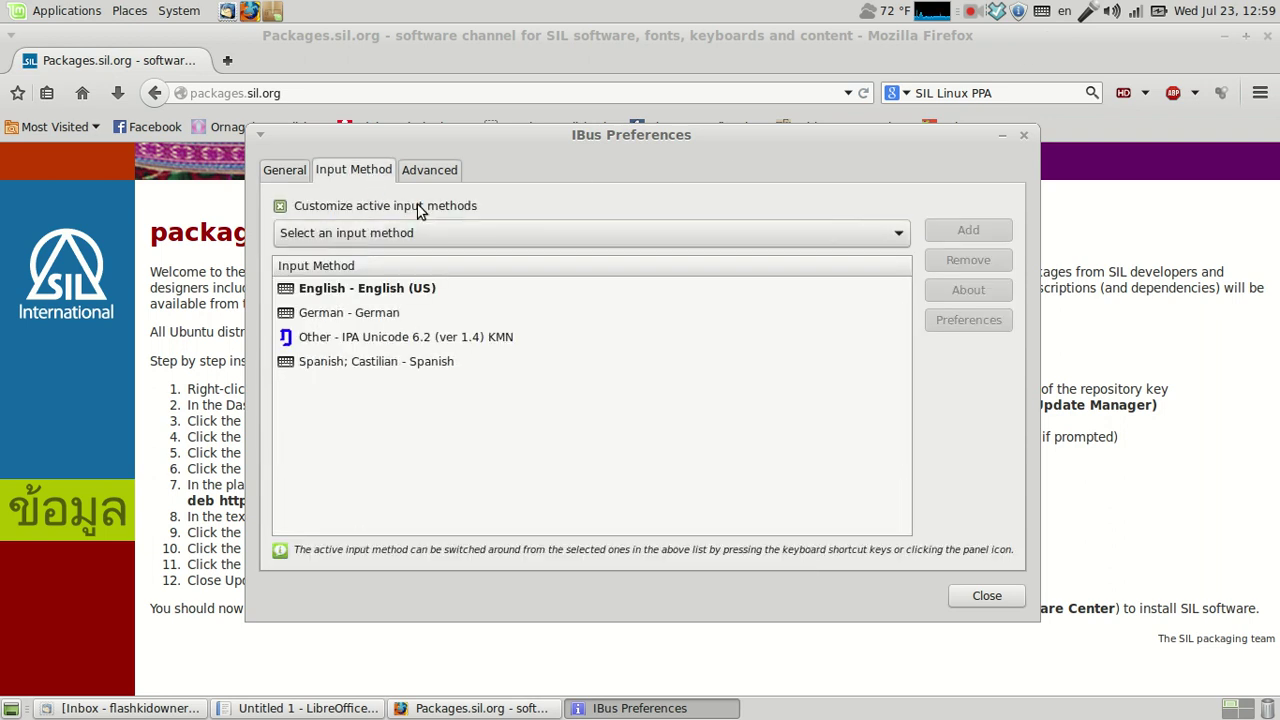
left_click(337, 232)
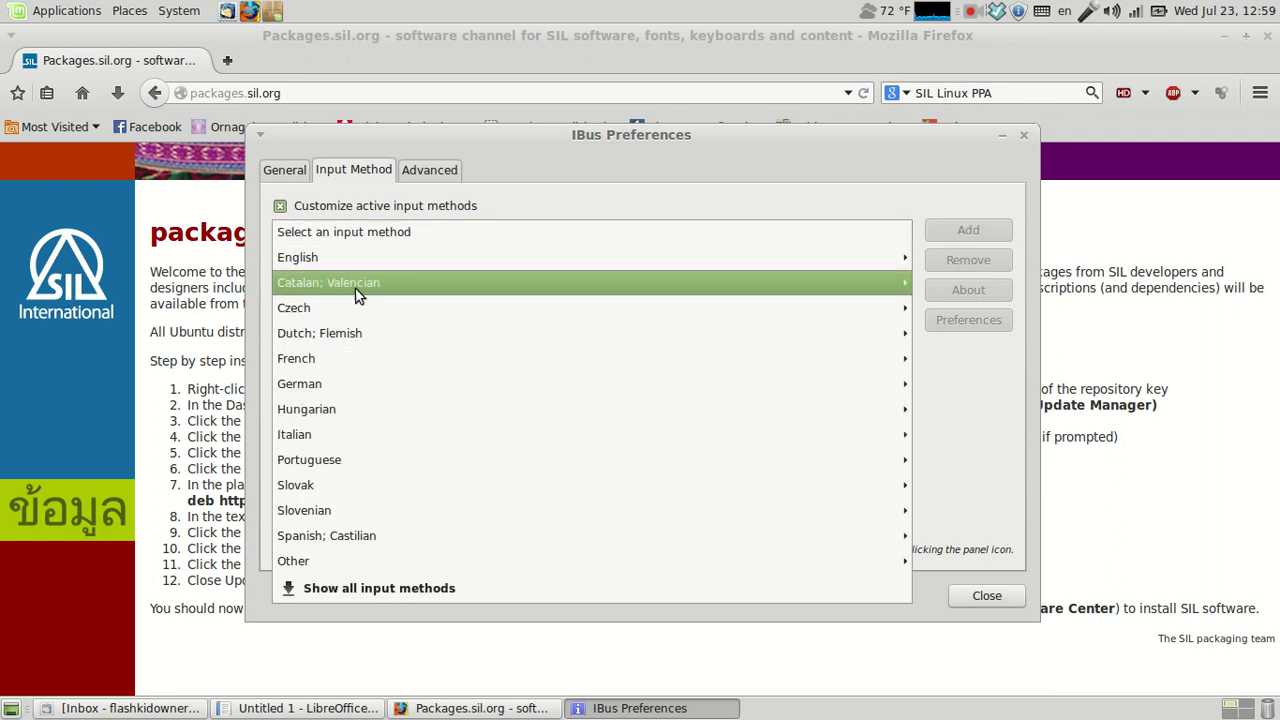
left_click(376, 594)
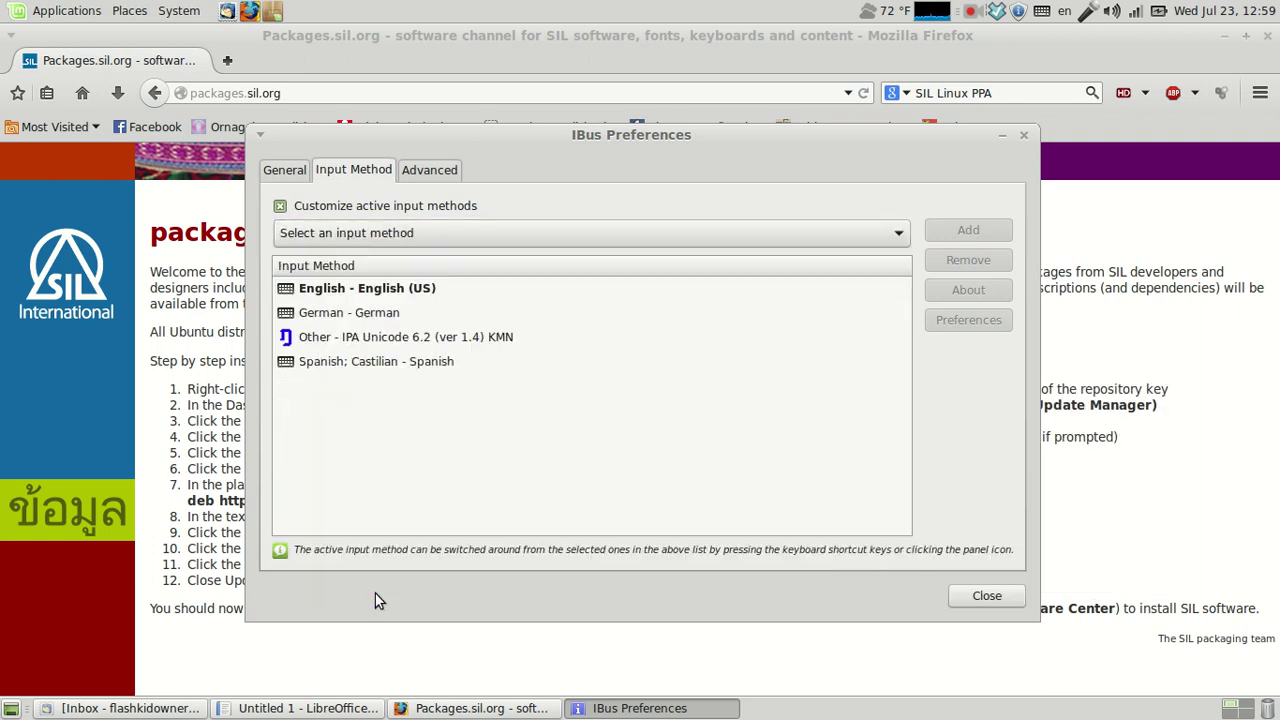
left_click(393, 238)
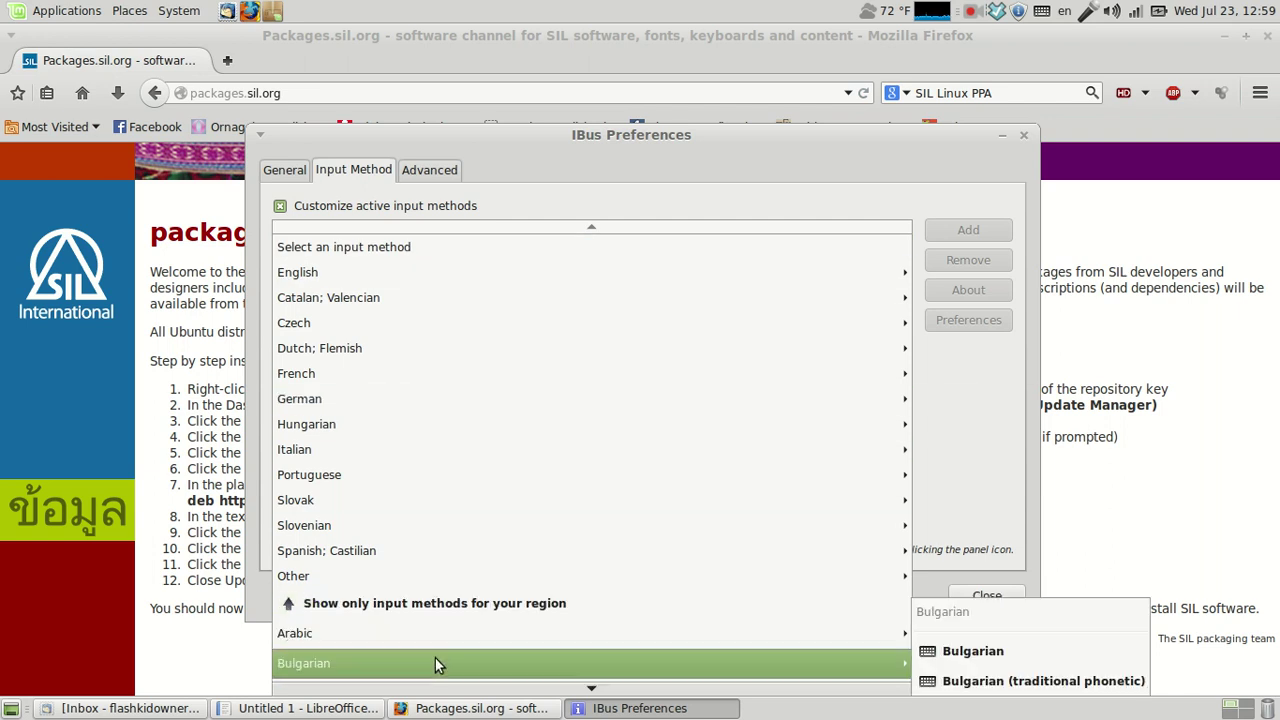
mouse_move(435, 690)
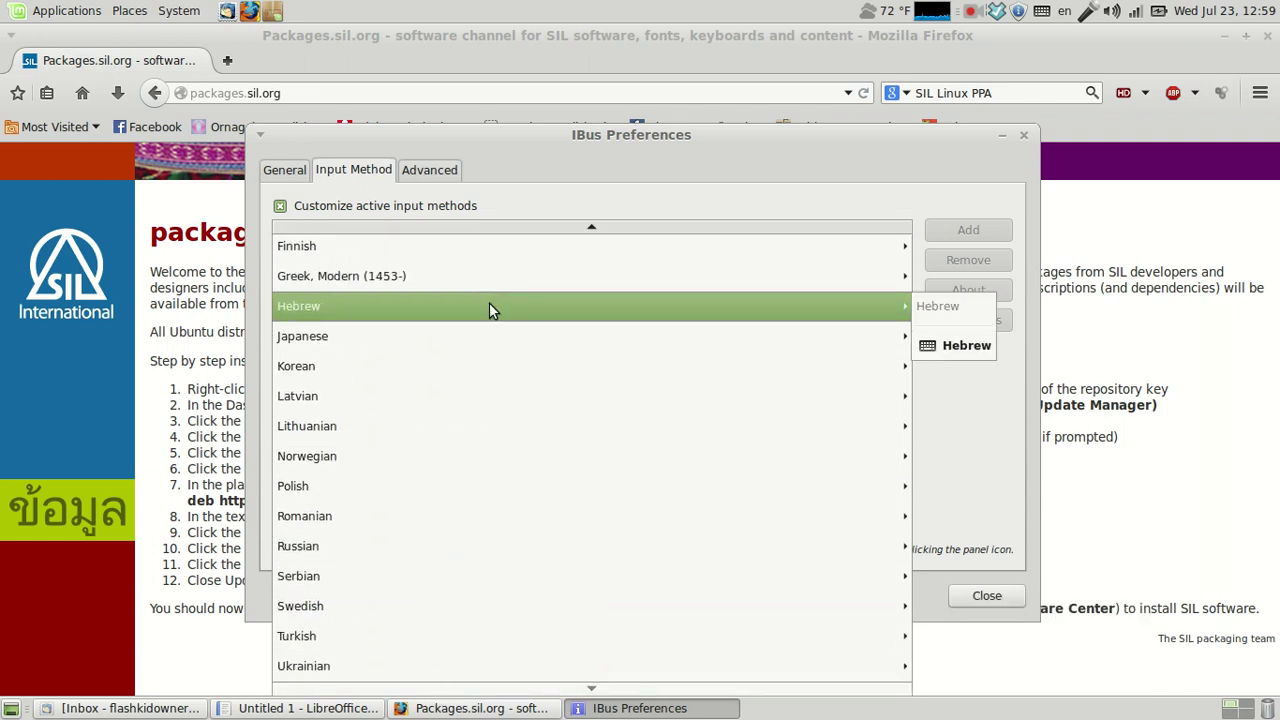
mouse_move(490, 246)
mouse_move(512, 227)
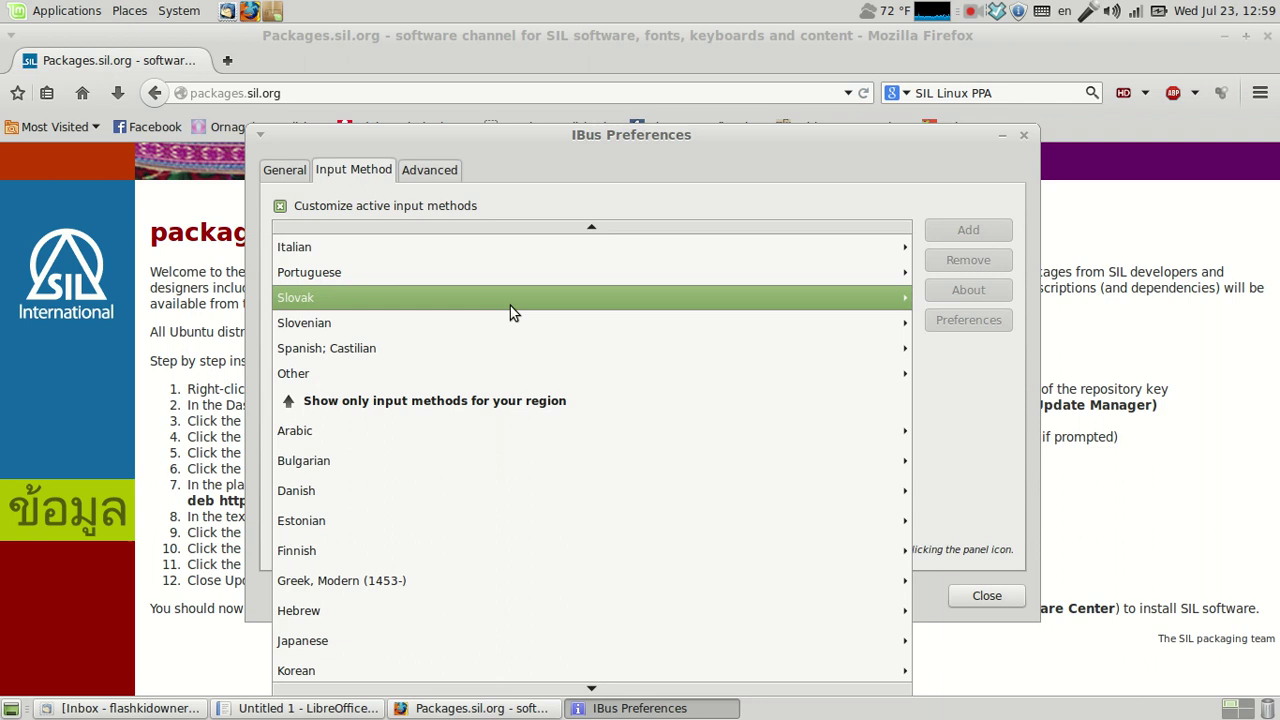
mouse_move(510, 375)
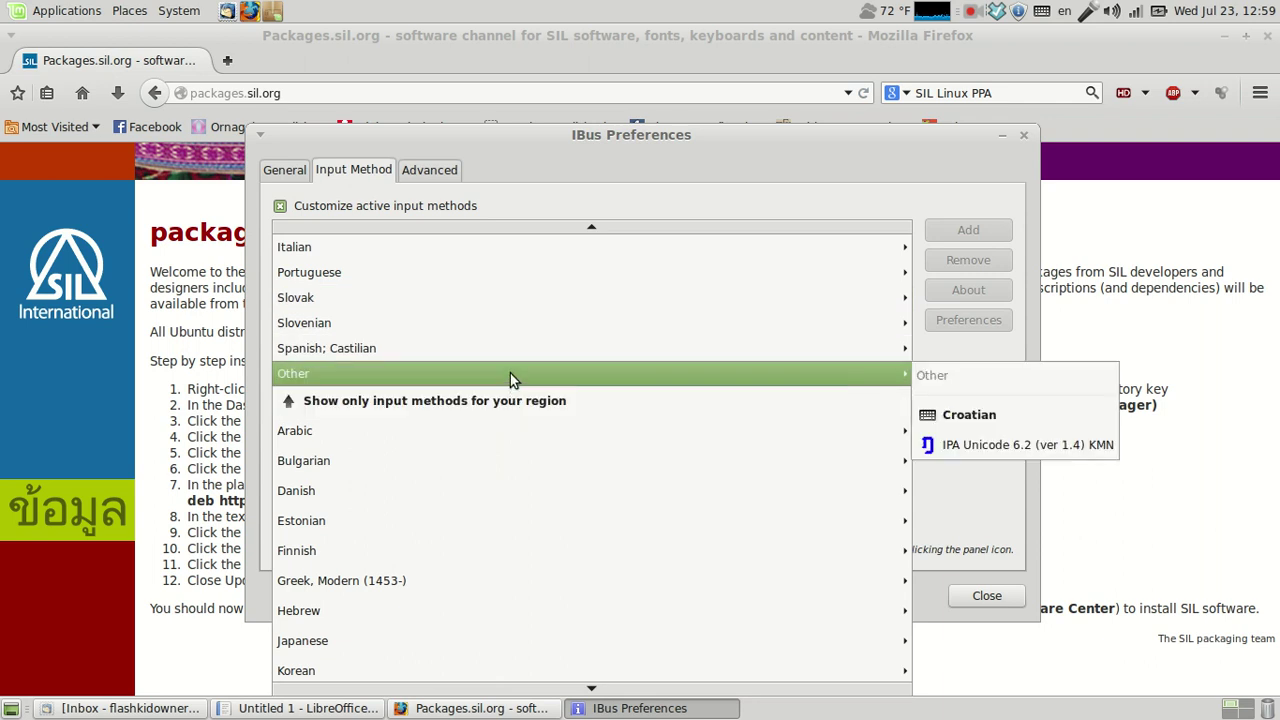
left_click(934, 450)
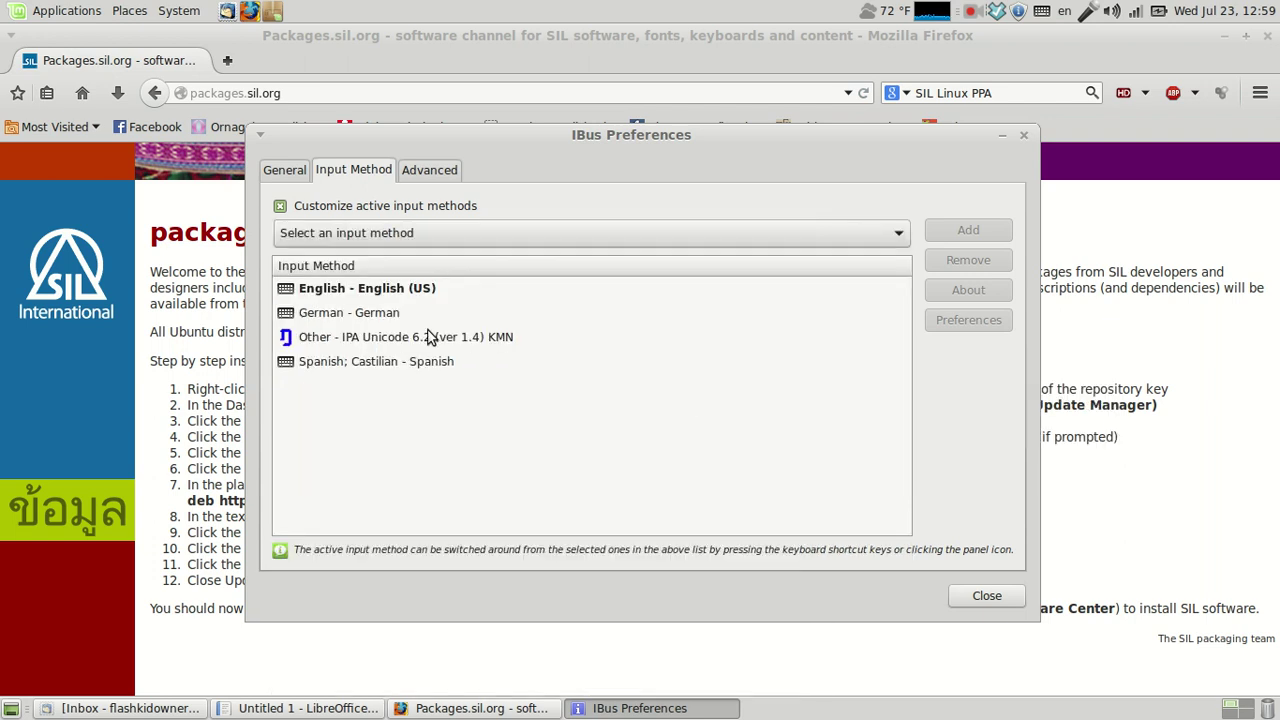
left_click(985, 596)
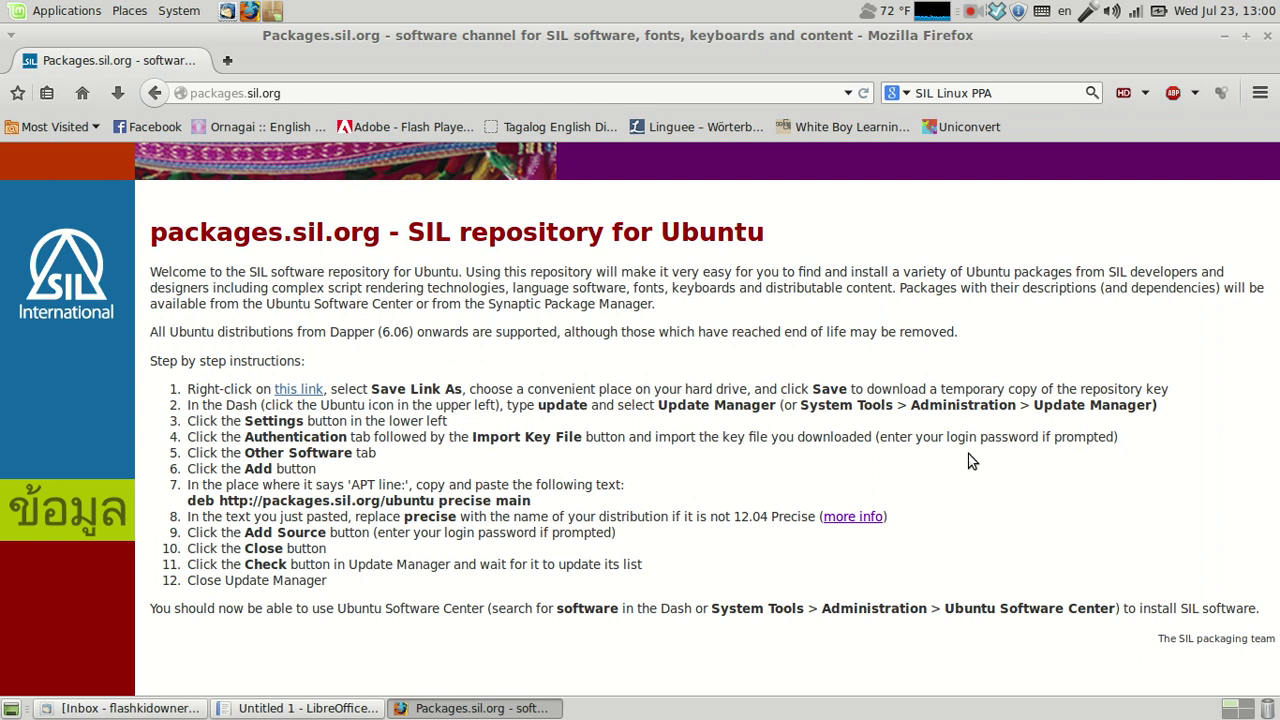
- Toggle repeatedly between English (US) and IPA Unicode 6.2 with Super+Space, finishing on IPA Unicode
key("super+space")
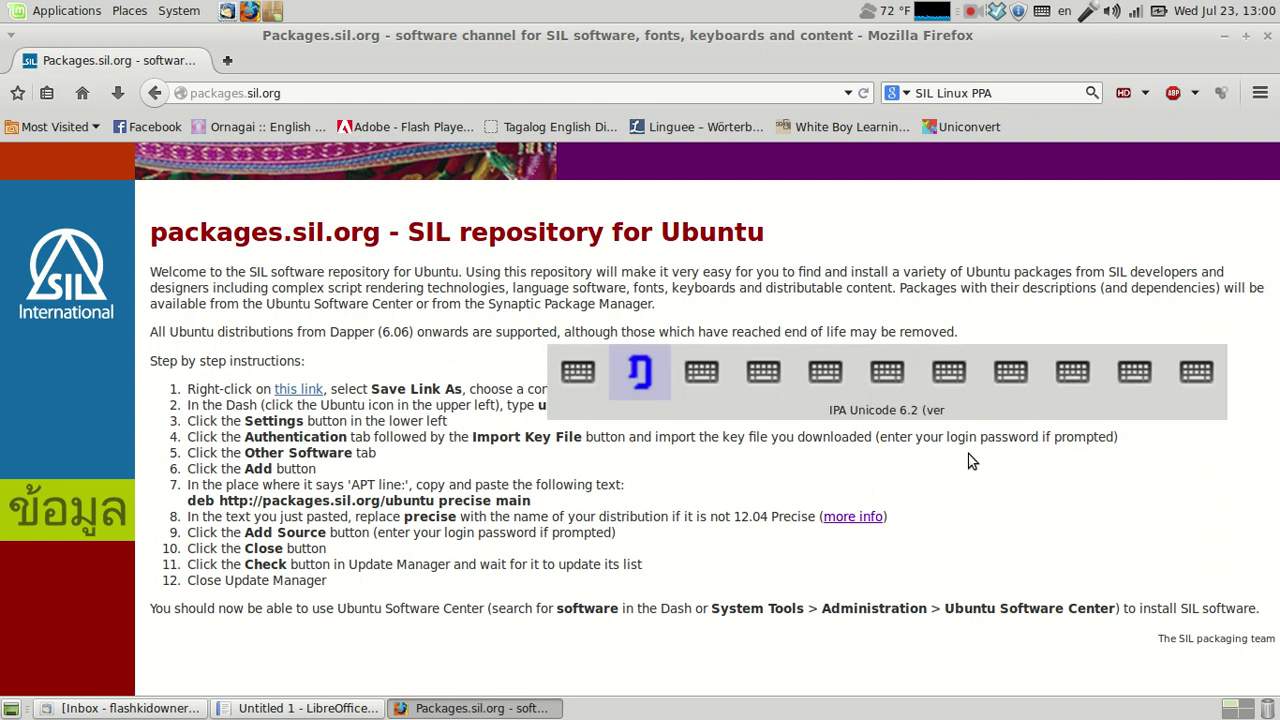
key("super+space")
key("super+space")
key("super+space")
key("super+space")
key("super+space")
key("super+space")
key("super+space")
key("super+space")
key("super+space")
key("super+space")
key("super+space")
key("super+space")
key("super+space")
key("super+space")
key("super+space")
key("super+space")
key("super+space")
key("super+space")
key("super+space")
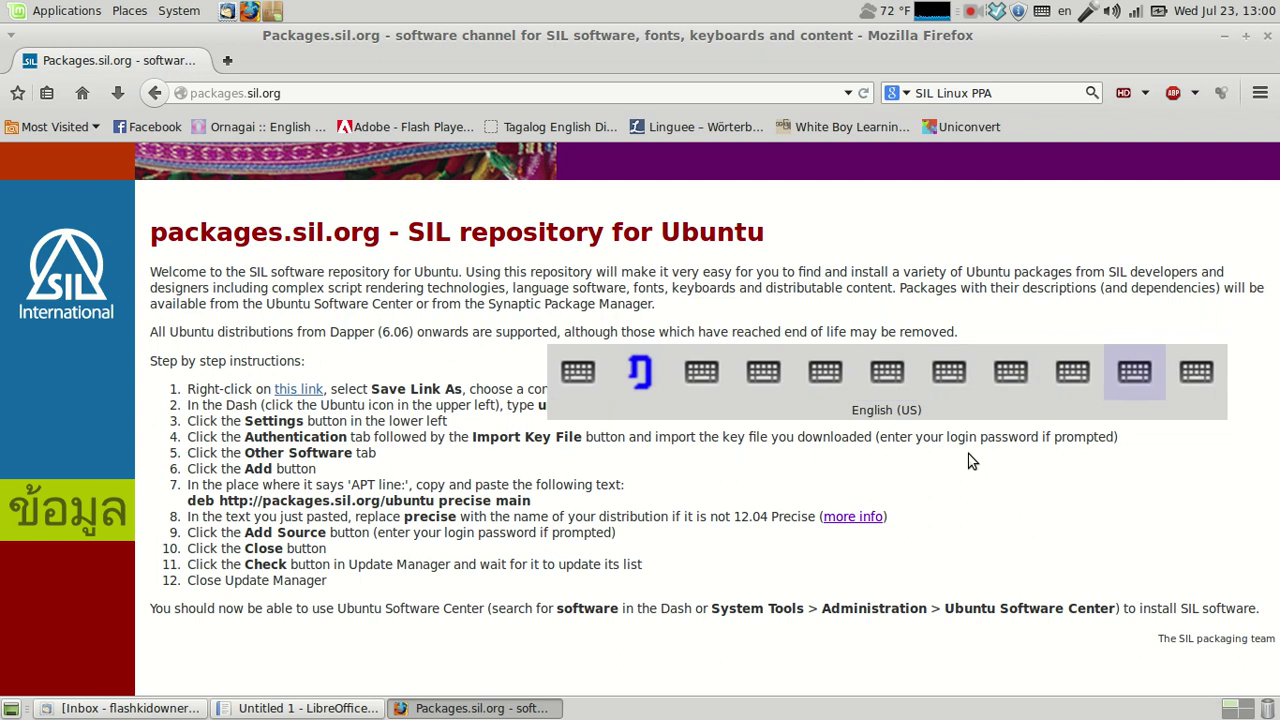
key("super+space")
key("super+space")
key("super+space")
key("super+space")
key("super+space")
key("super+space")
key("super+space")
key("super+space")
key("super+space")
key("super+space")
key("super+space")
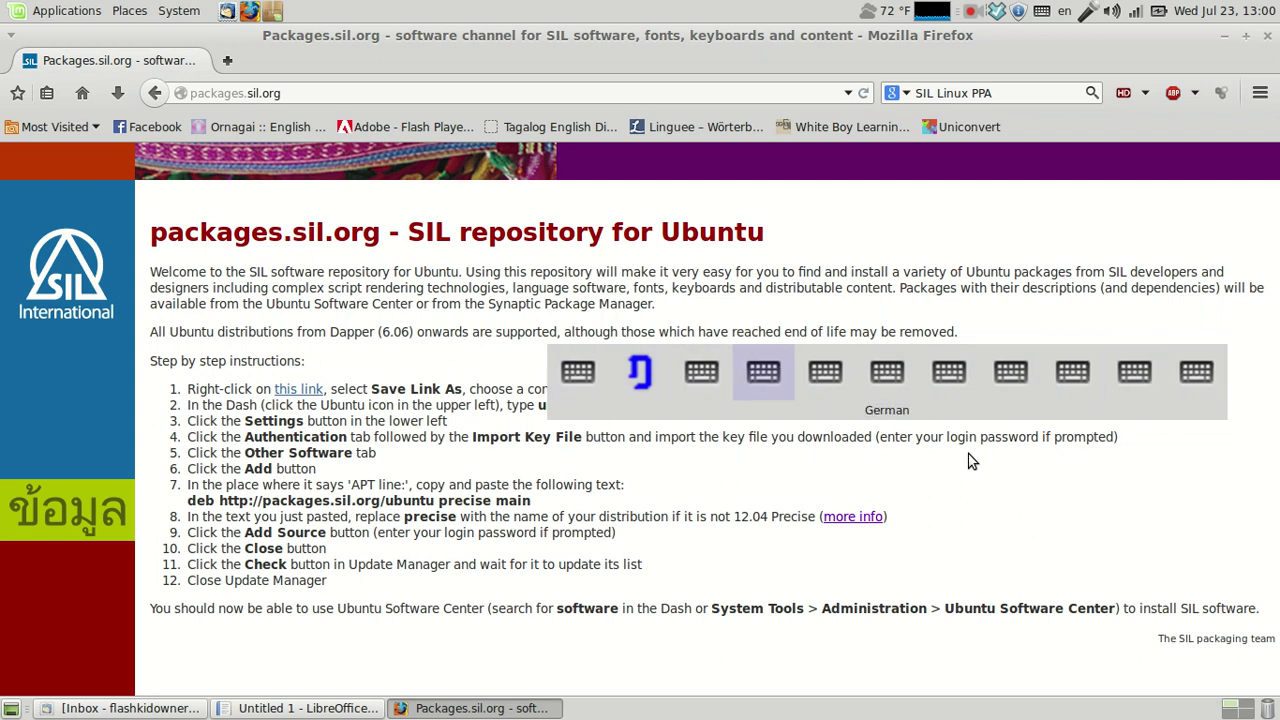
key("super+space")
key("super+space")
key("super+space")
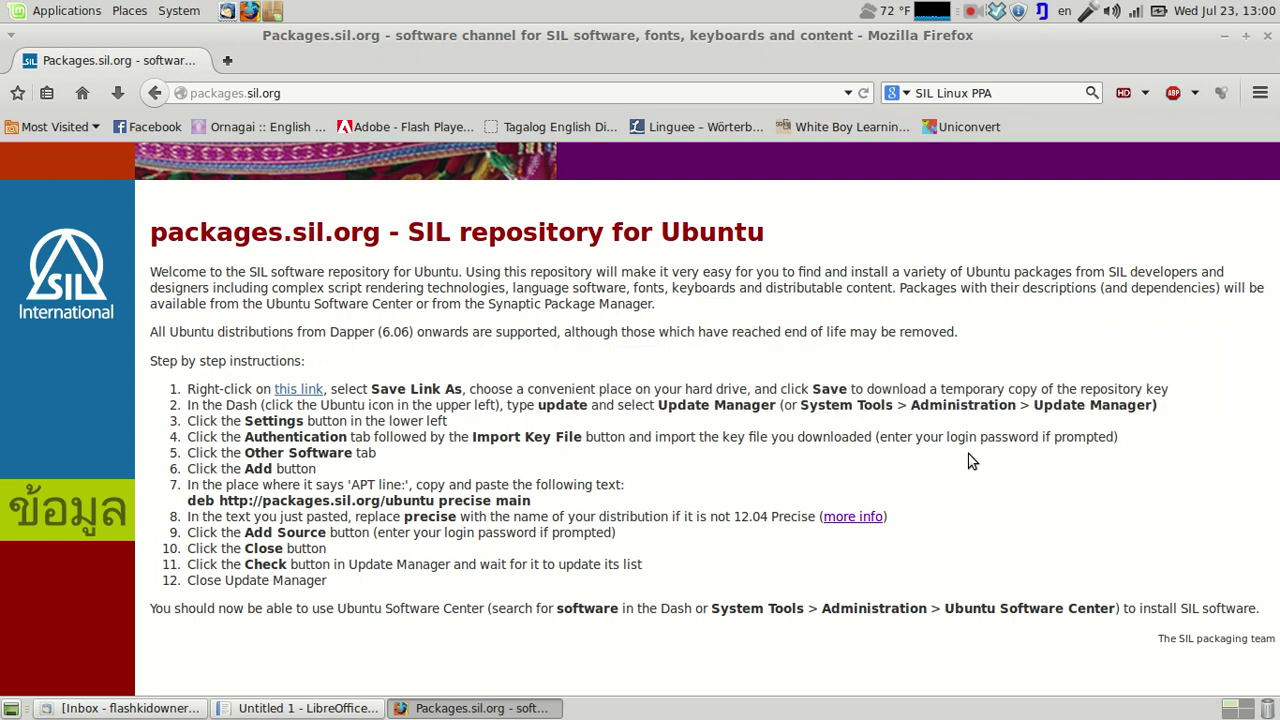
key("super+space")
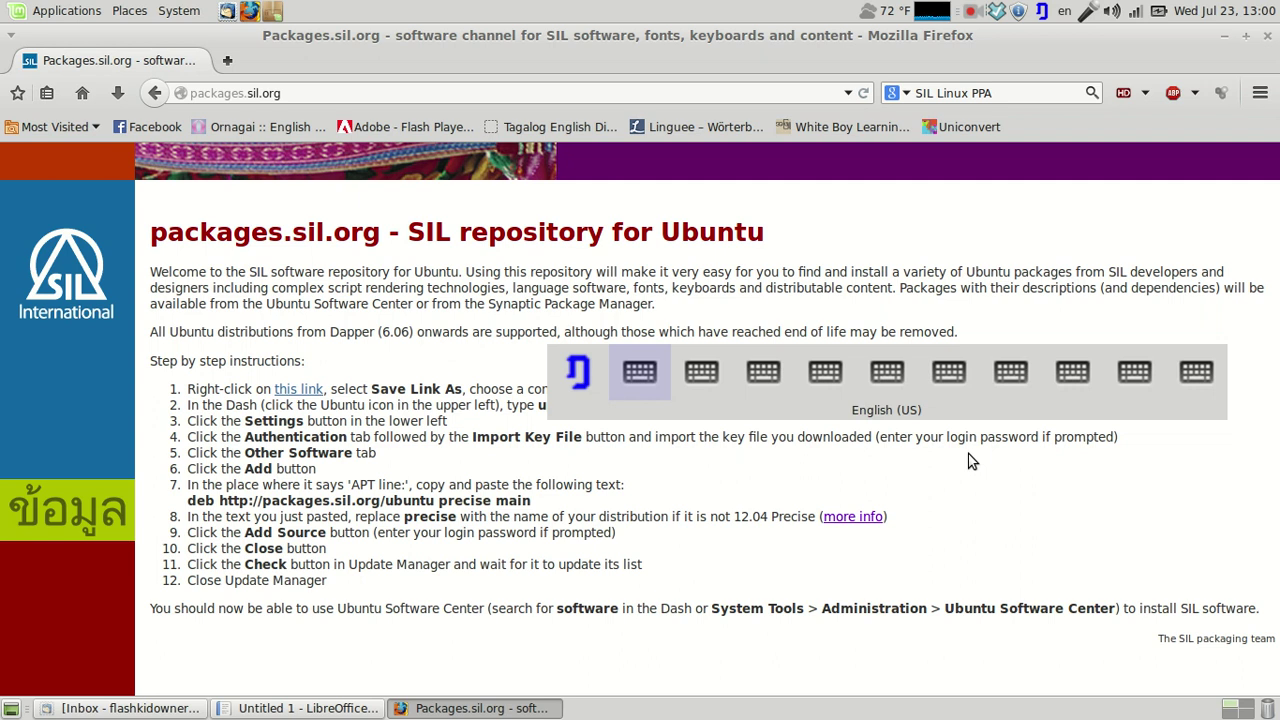
key("shift+super+space")
key("super+space")
key("shift+super+space")
key("super+space")
key("shift+super+space")
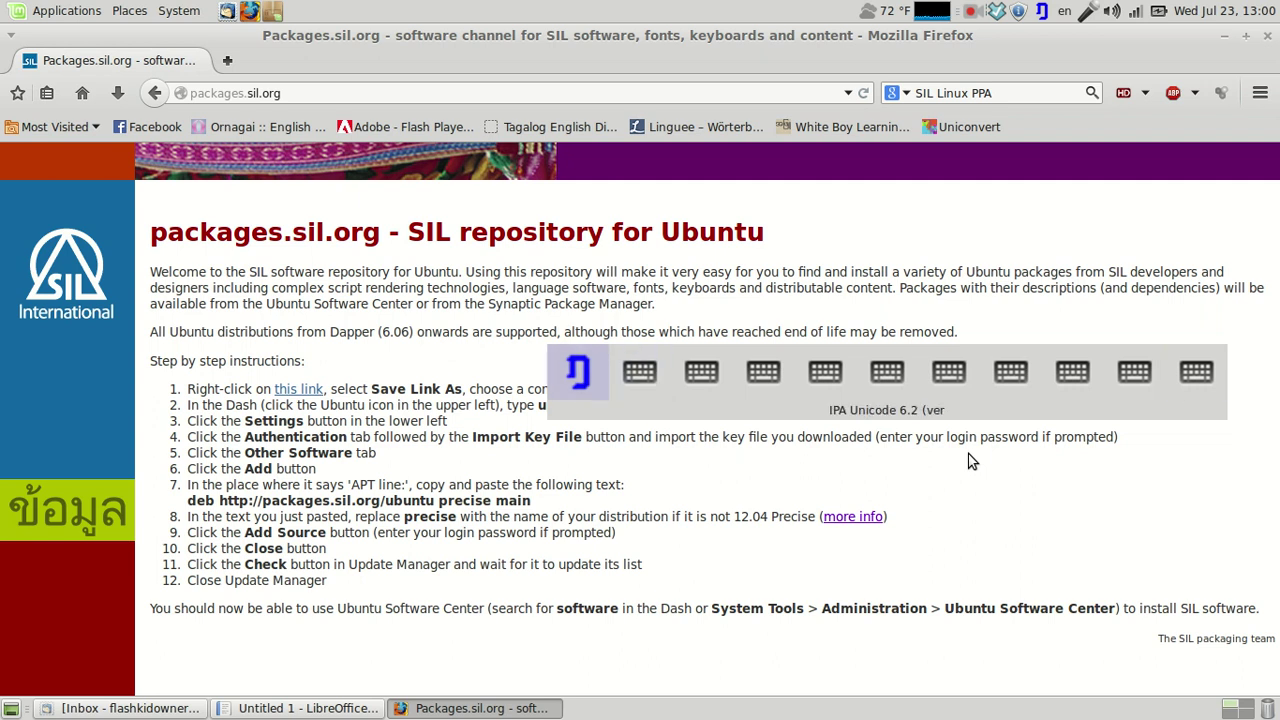
key("super+space")
key("shift+super+space")
key("super+space")
key("shift+super+space")
key("super+space")
key("shift+super+space")
key("shift+super+space")
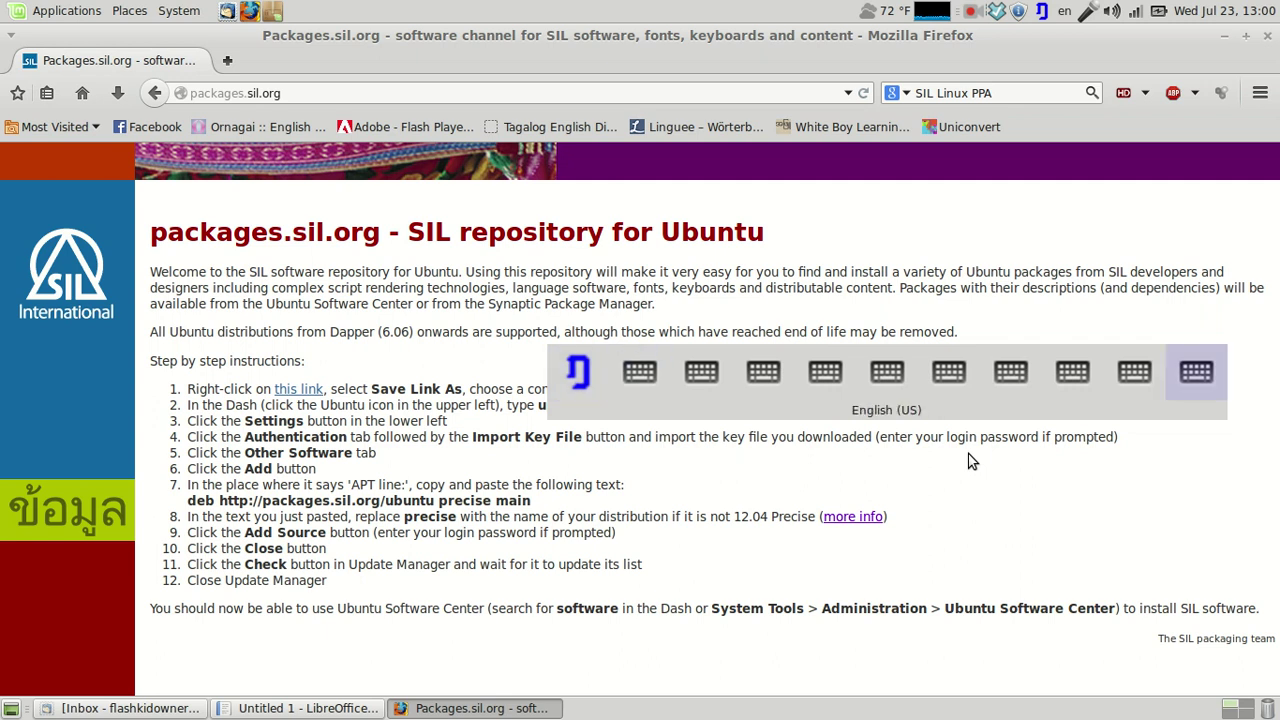
key("super+space")
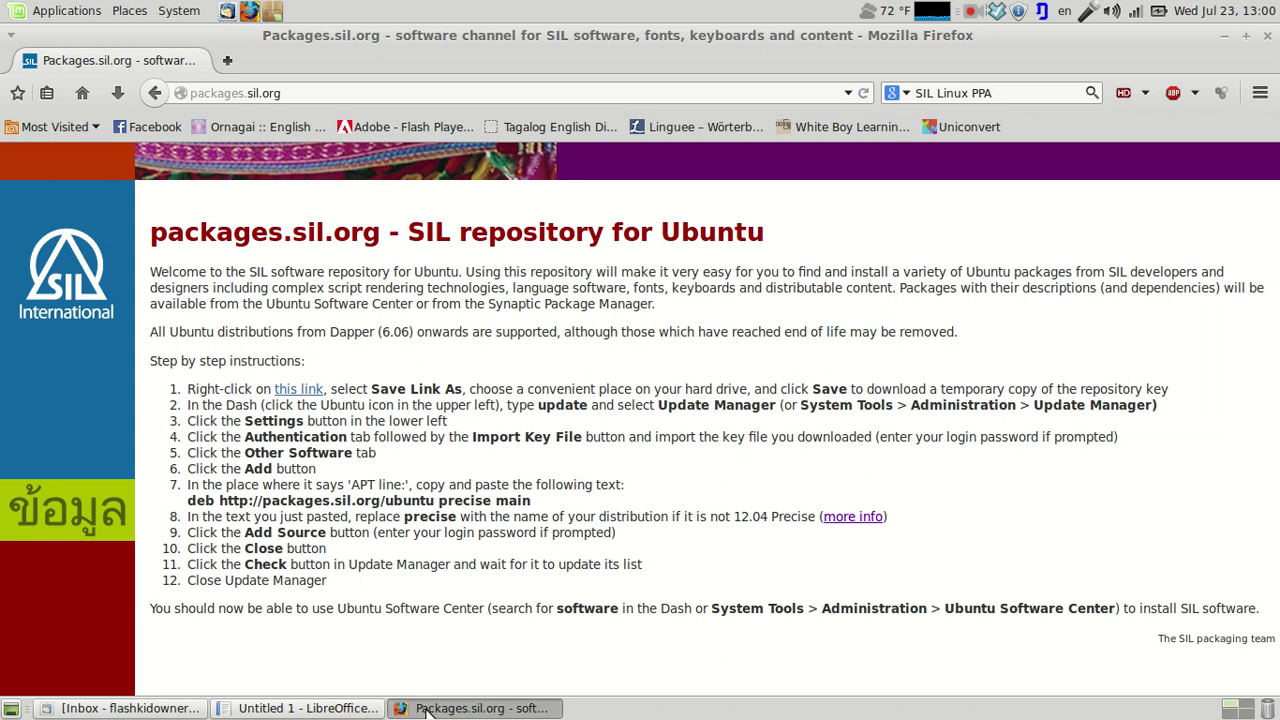
- Minimize Firefox and Writer, open IPAUni_14.pdf at its Consonants chart, then return to Firefox
left_click(425, 710)
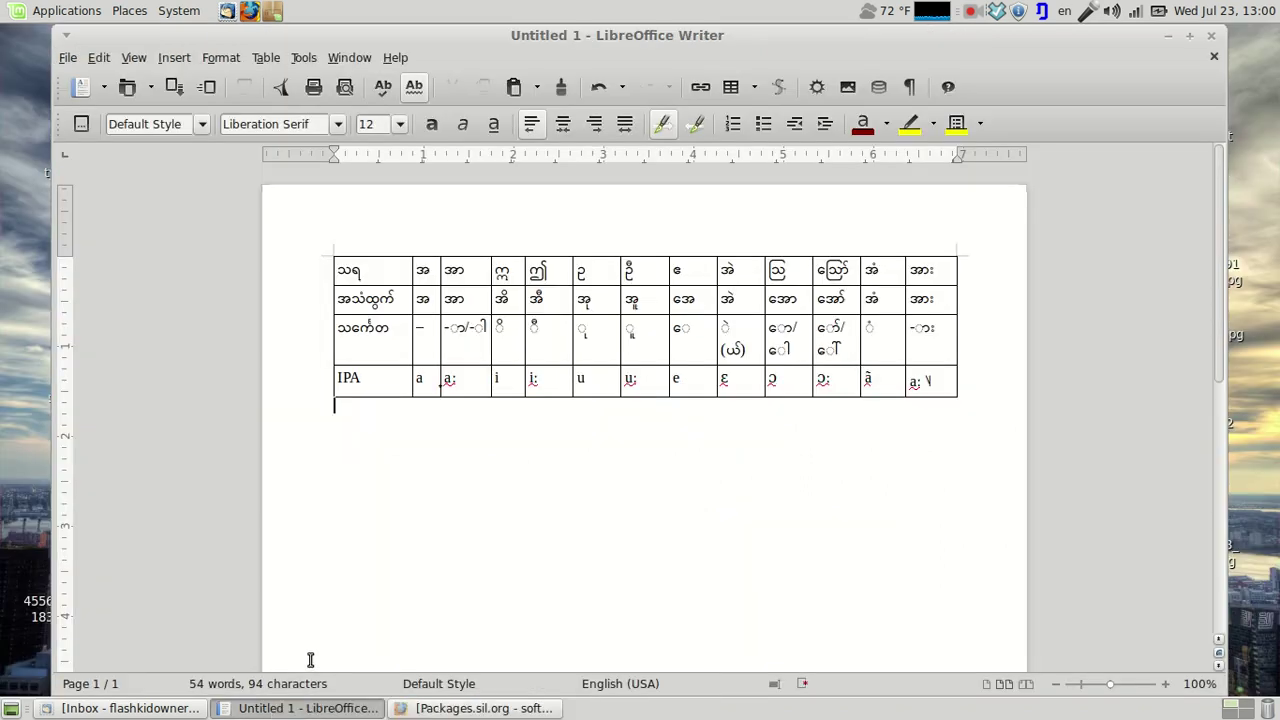
left_click(307, 708)
double_click(1106, 570)
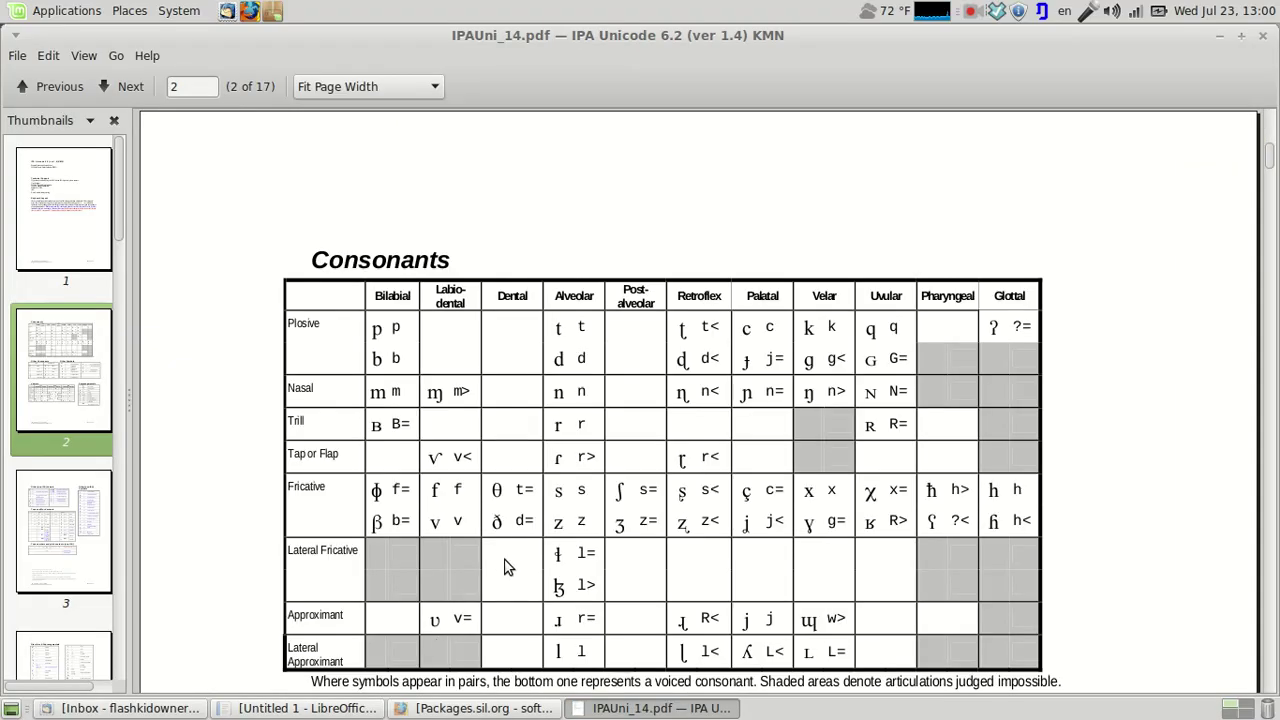
scroll(504, 590, "down", 3)
scroll(504, 590, "up", 4)
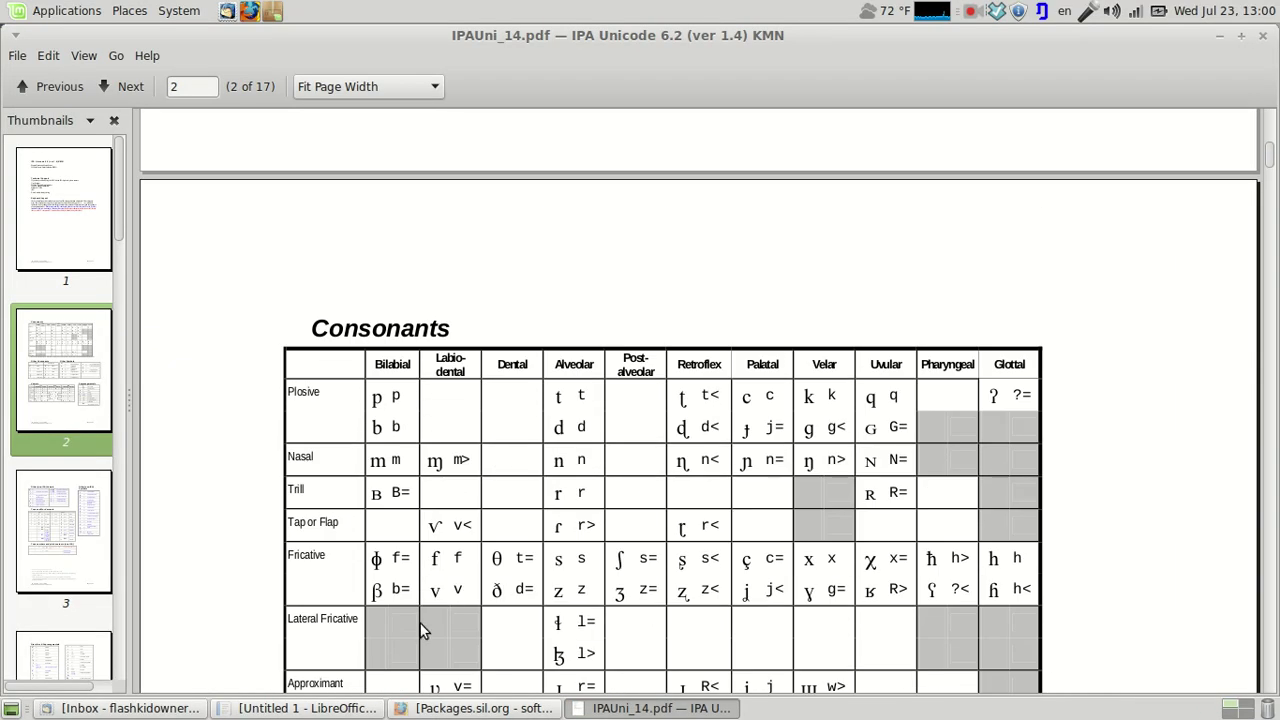
left_click(480, 708)
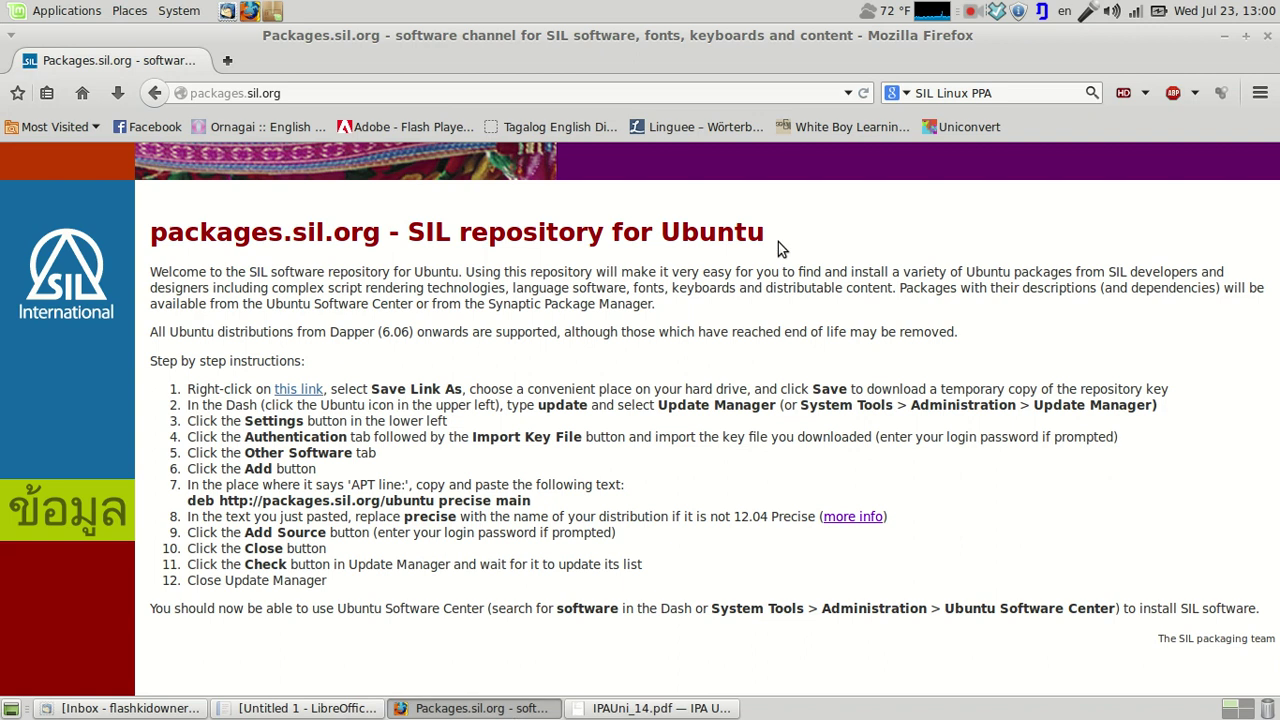
- Replace the old web search with 'SIL IPA ibus' and run it
left_click(983, 90)
key("ctrl+a")
type("SIL IPA")
type("ibus")
key("Return")
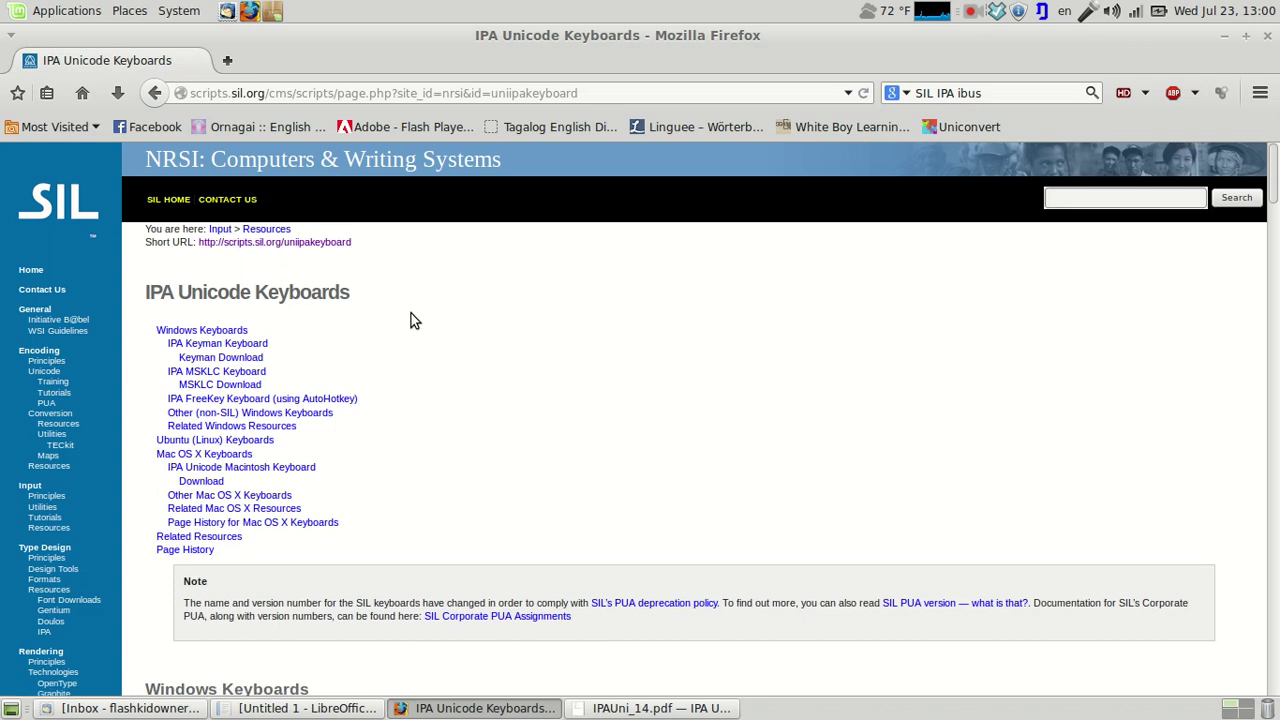
- Look over the KMN keyboard downloads on SIL's IPA Unicode Keyboards page, then return to IPAUni_14.pdf
scroll(411, 313, "down", 15)
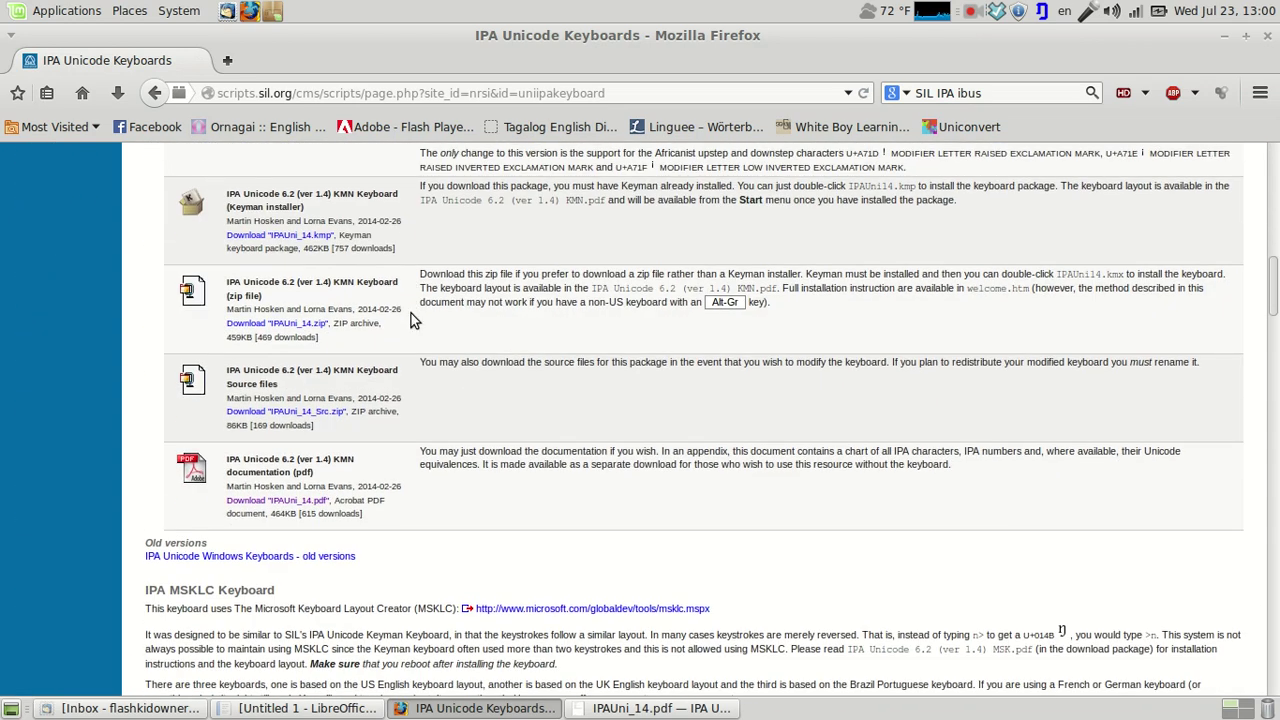
scroll(411, 313, "down", 3)
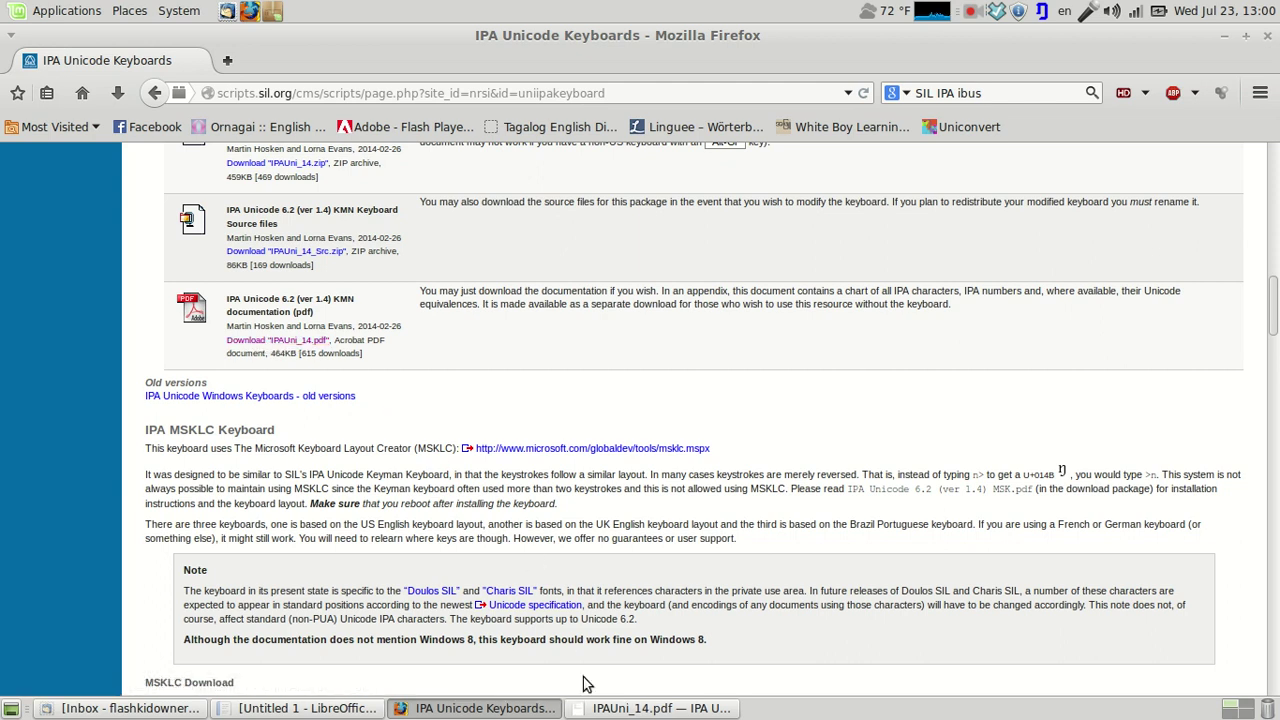
left_click(600, 708)
- Read the consonant, other-symbol and vowel keystroke tables on pages 1–2 of IPAUni_14.pdf
scroll(580, 480, "up", 3)
scroll(585, 478, "down", 6)
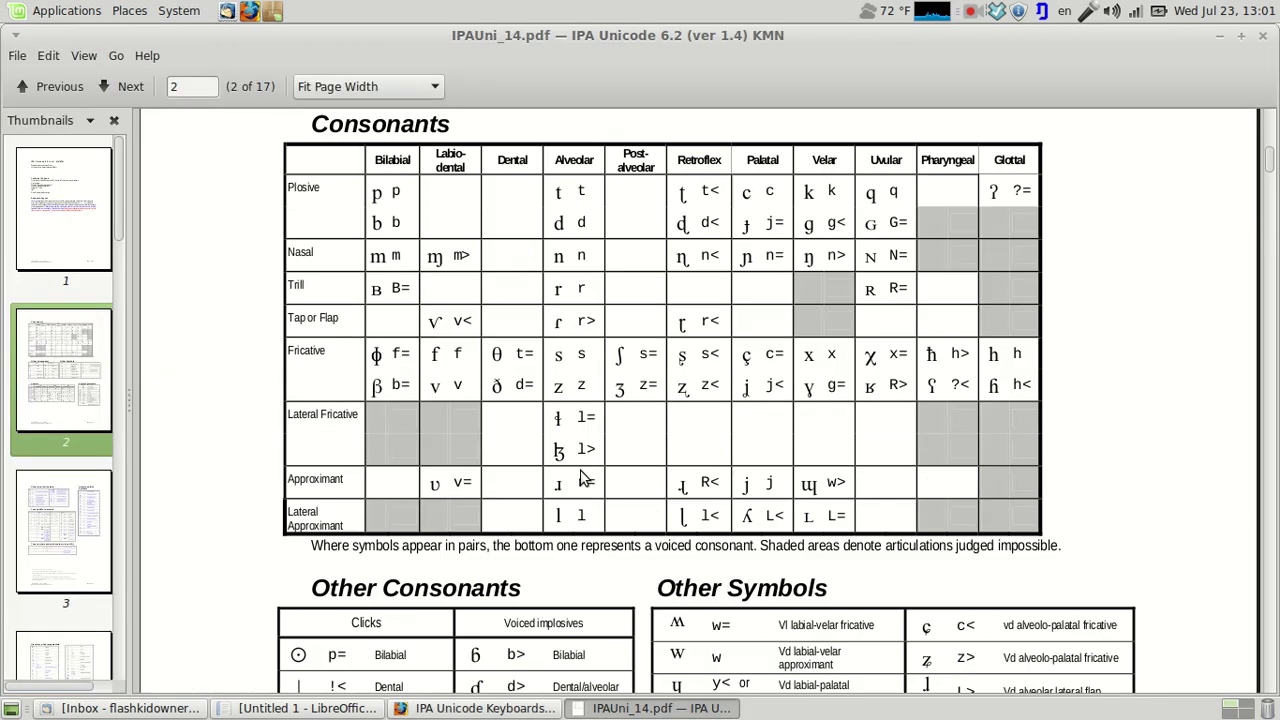
scroll(585, 478, "down", 3)
scroll(585, 478, "up", 10)
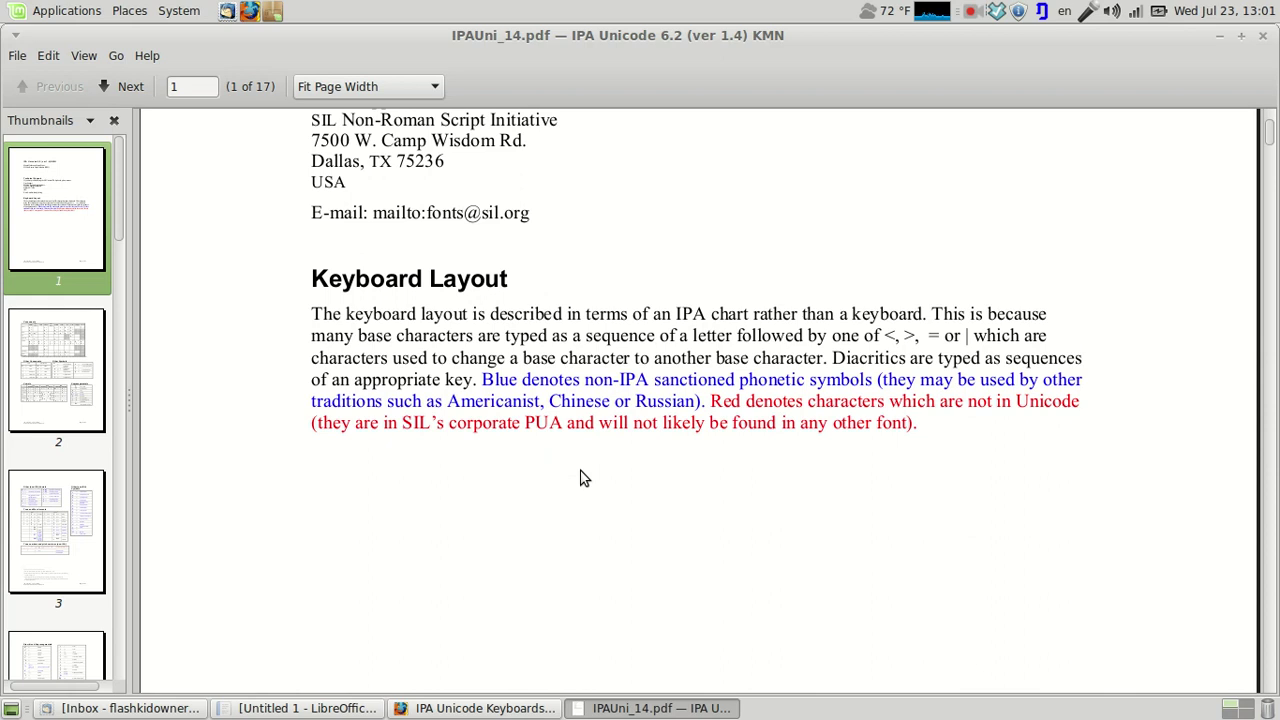
scroll(585, 478, "down", 12)
scroll(585, 478, "up", 3)
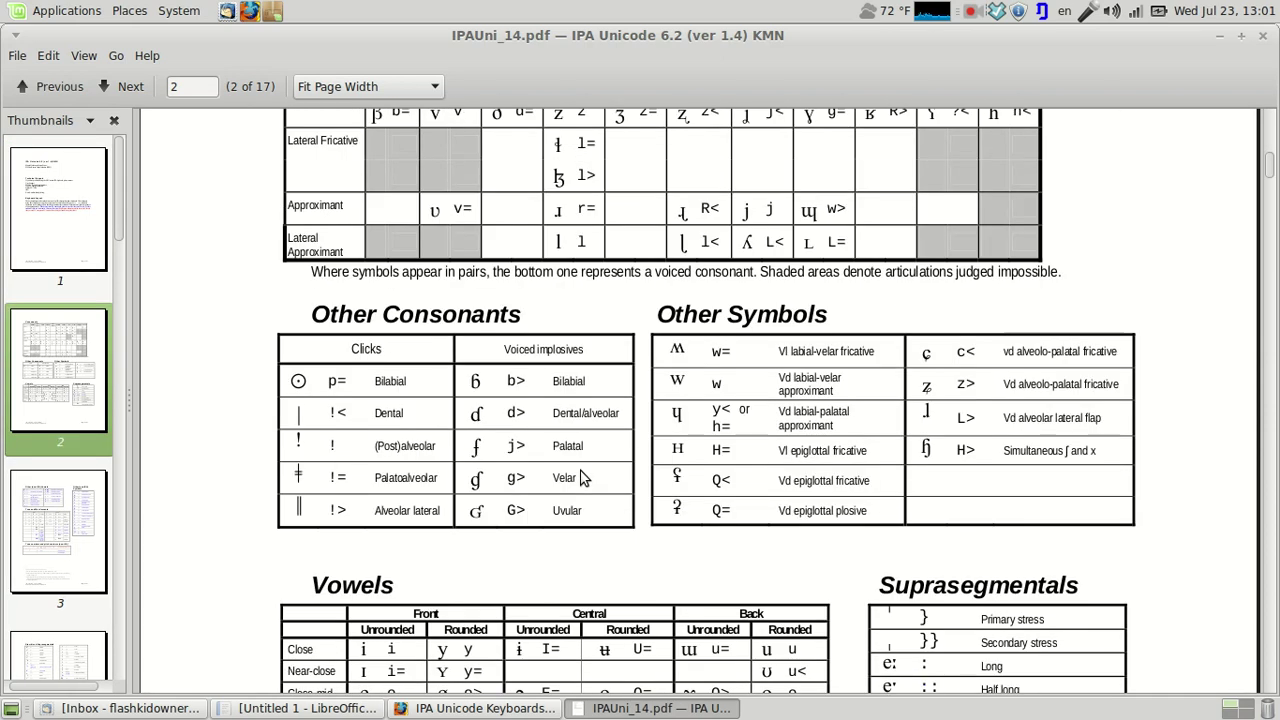
scroll(585, 478, "up", 3)
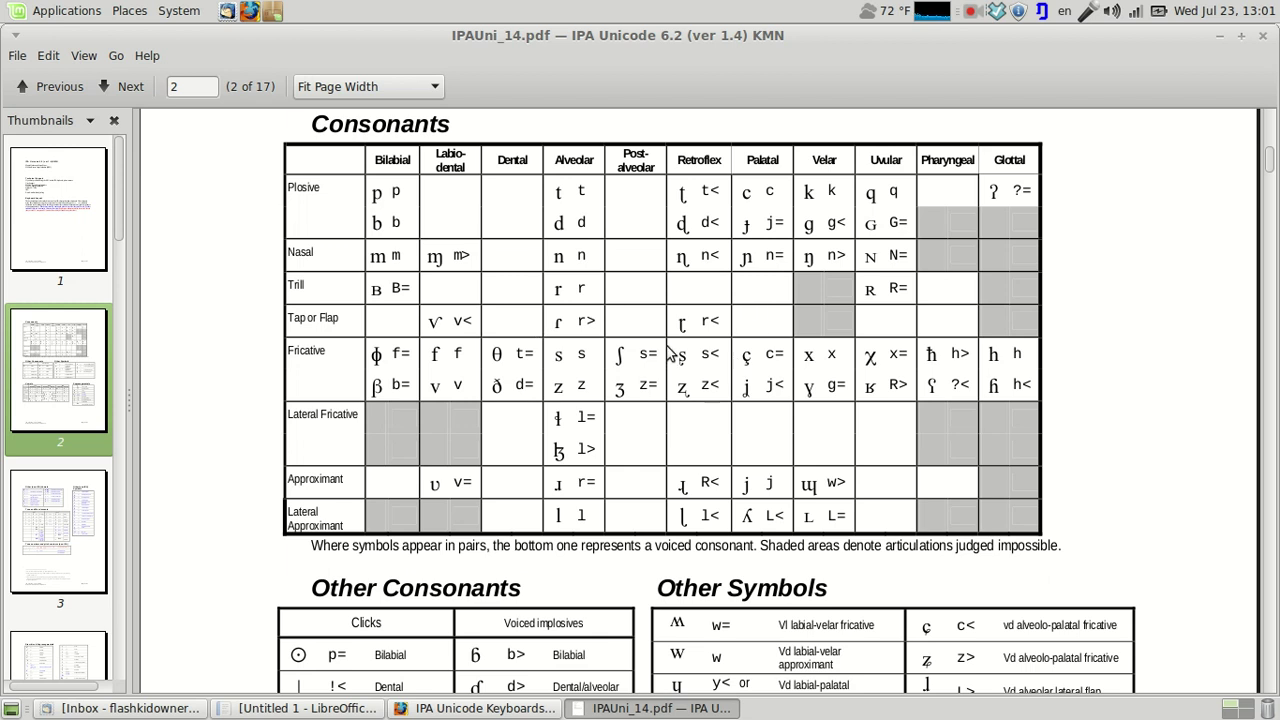
scroll(670, 352, "down", 1)
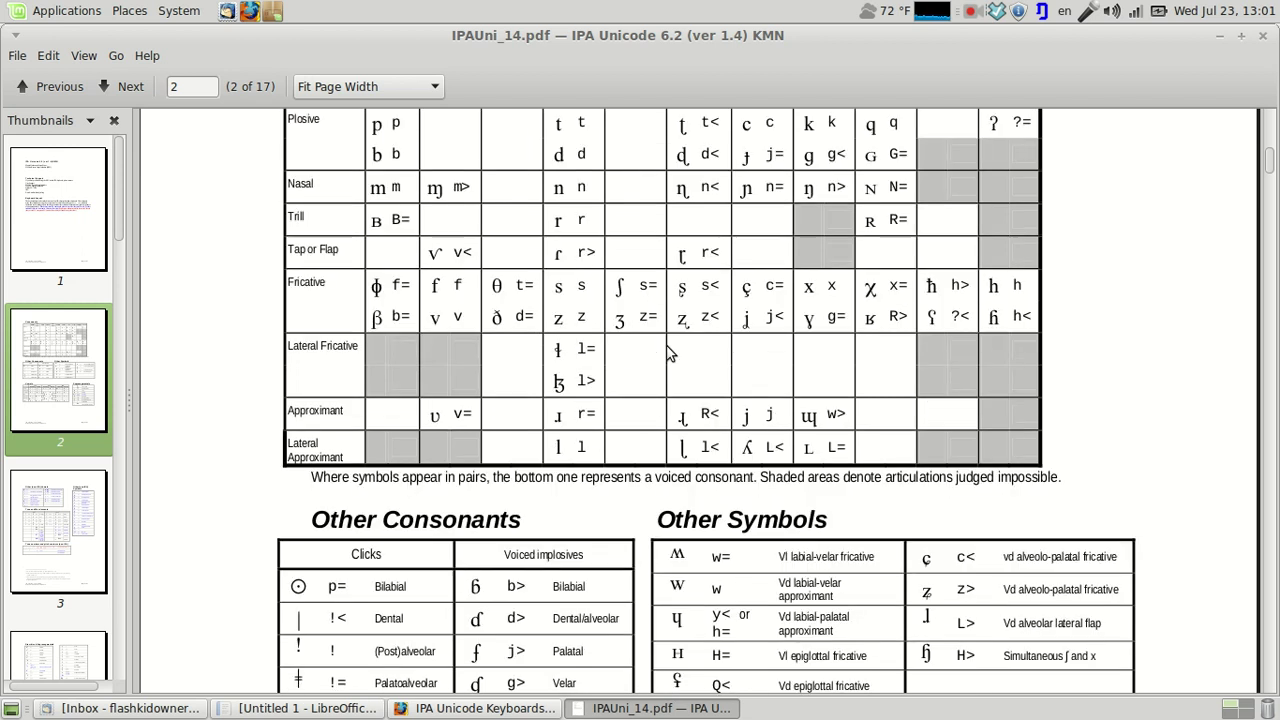
scroll(670, 352, "down", 2)
scroll(668, 346, "down", 3)
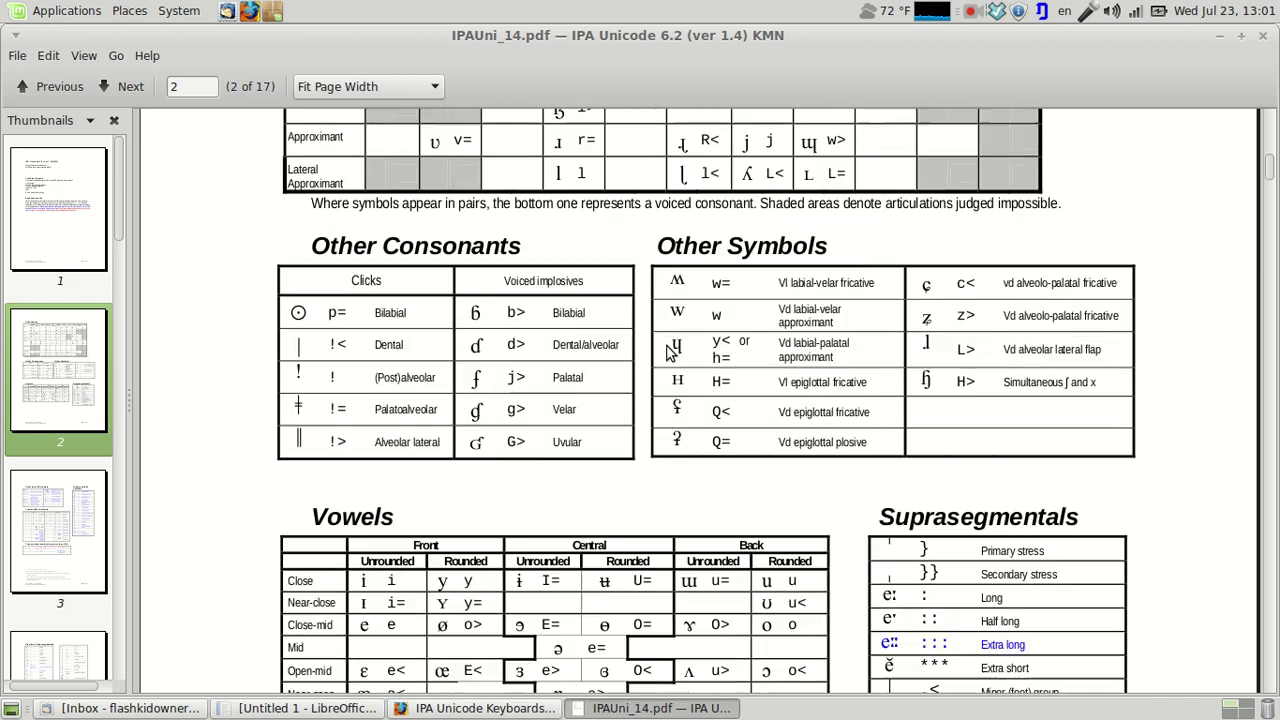
left_click(308, 708)
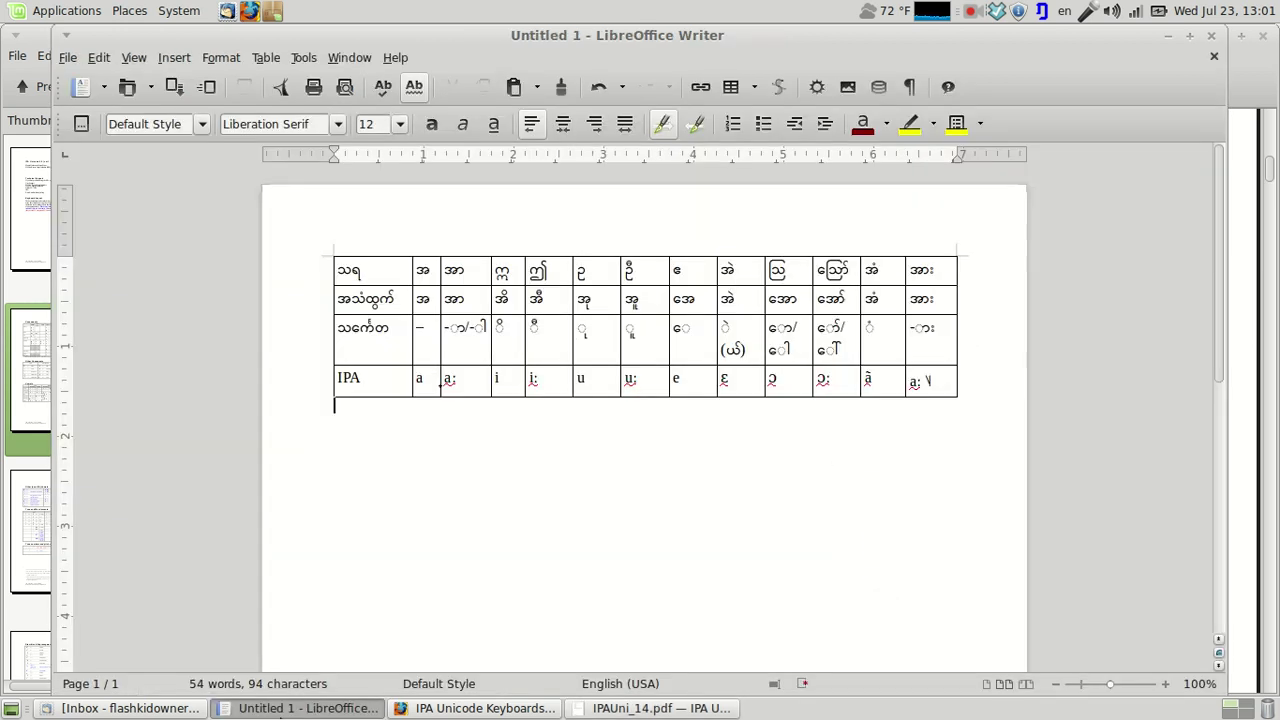
type("k")
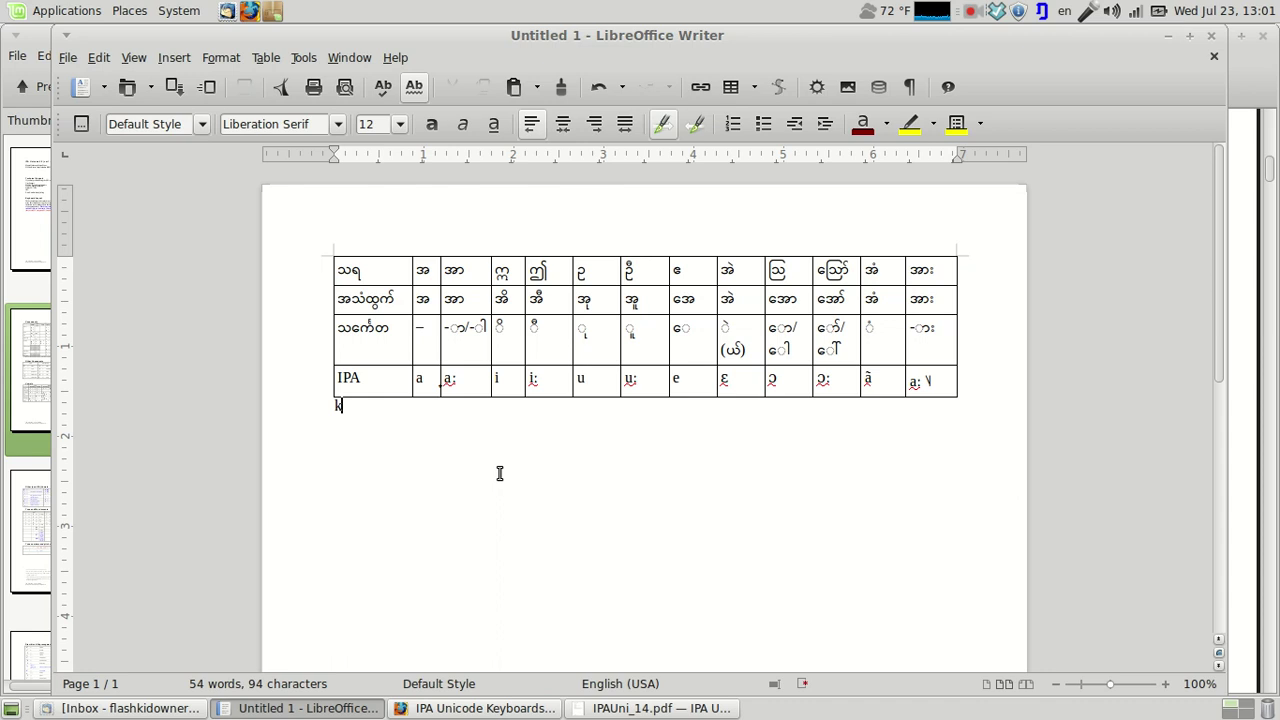
type("h")
key("asciicircum")
key("ctrl+z")
type("e")
type("ʲ j")
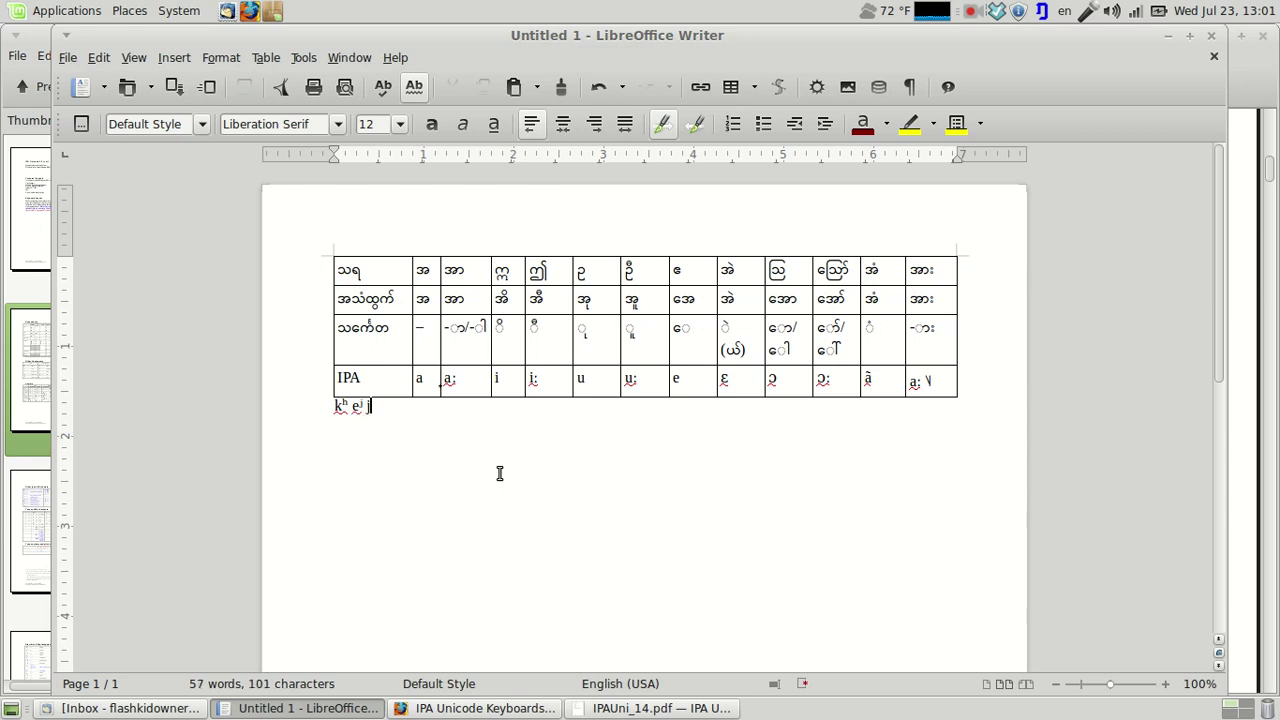
key("BackSpace")
type("ʲ")
key("BackSpace")
key("BackSpace")
key("BackSpace")
key("BackSpace")
key("BackSpace")
key("BackSpace")
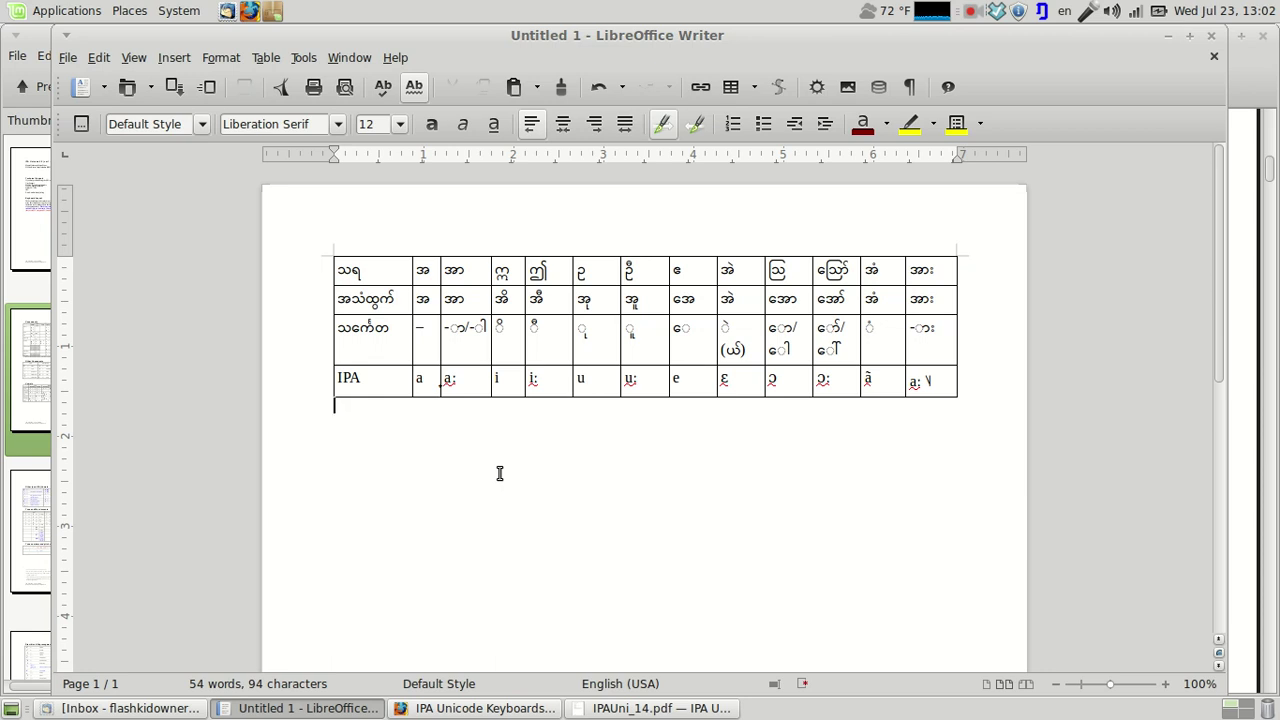
- Type # with number sequences like 1 and 3 below the table to produce tone letters such as ˥
type("#")
type("1")
type(" ˥")
type("#")
type("3")
type(" #3")
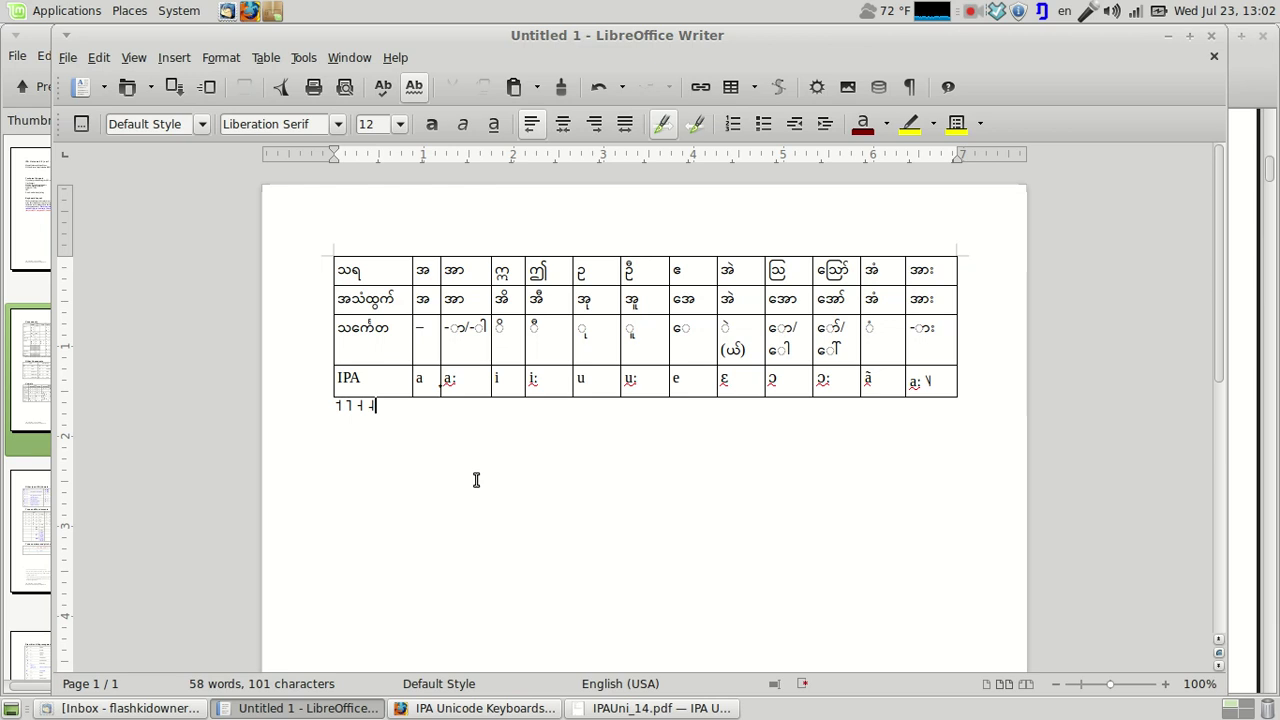
type(" #")
key("BackSpace")
- Switch the font to Charis SIL and type the tone sequence #5#5#4
left_click(266, 128)
type("Charis SIL")
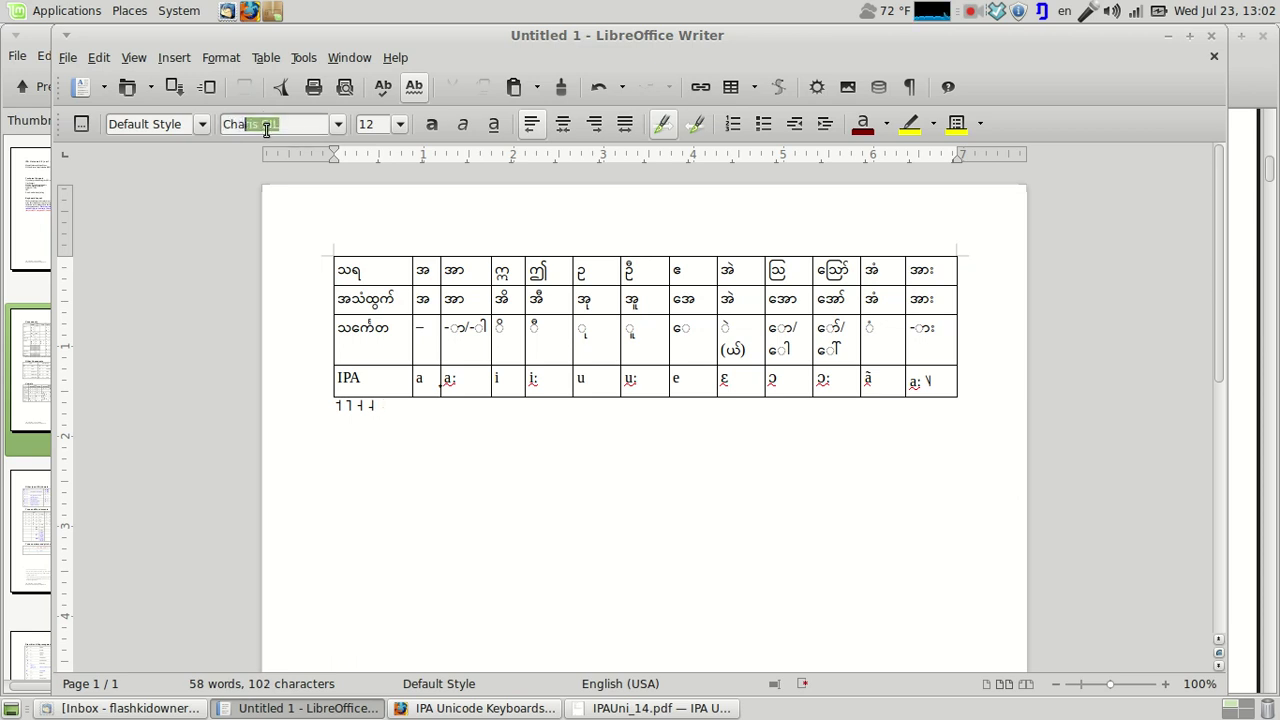
key("Return")
type("#5#5#4")
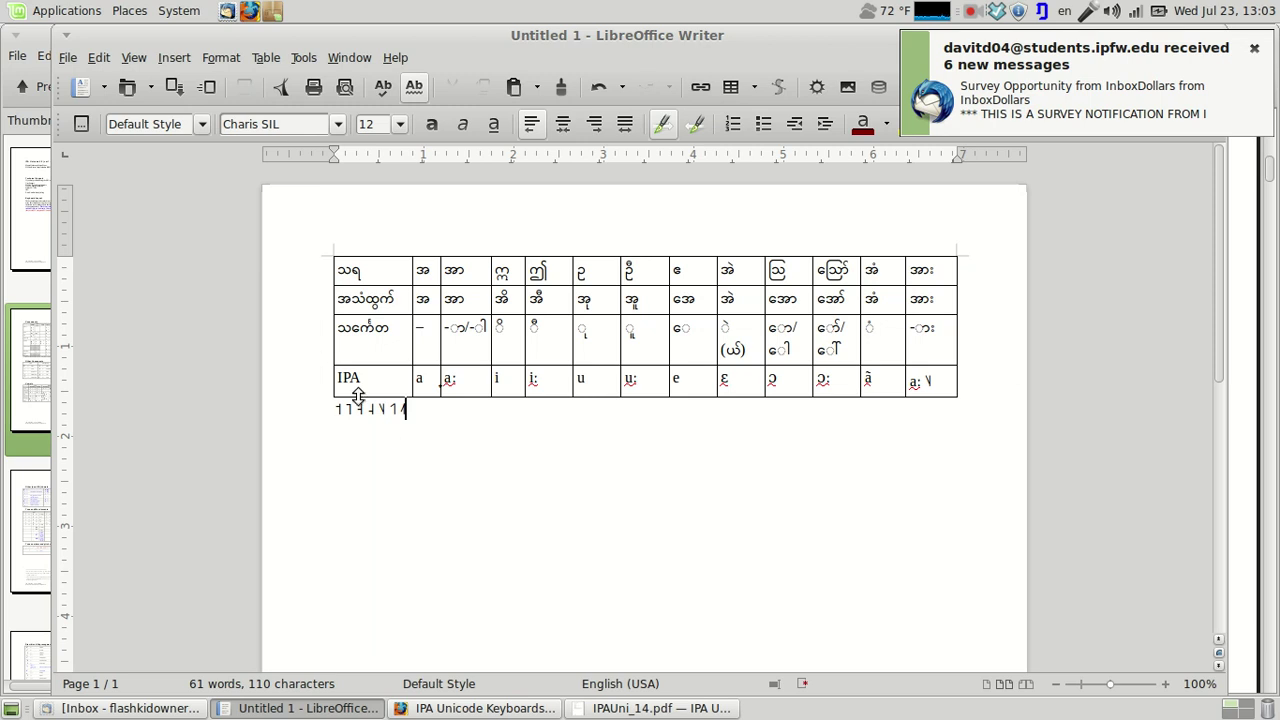
- Delete the test tone letters and return to the empty line below the table
left_click_drag(356, 408, 378, 408)
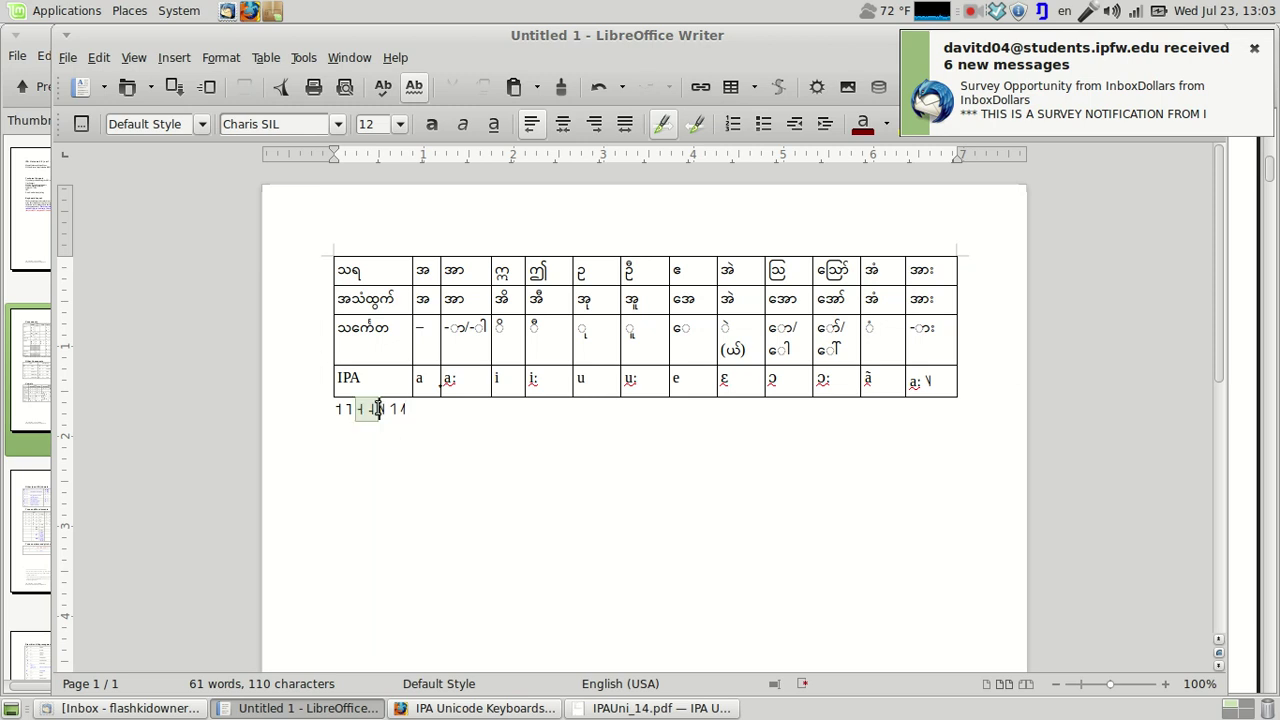
left_click(437, 426)
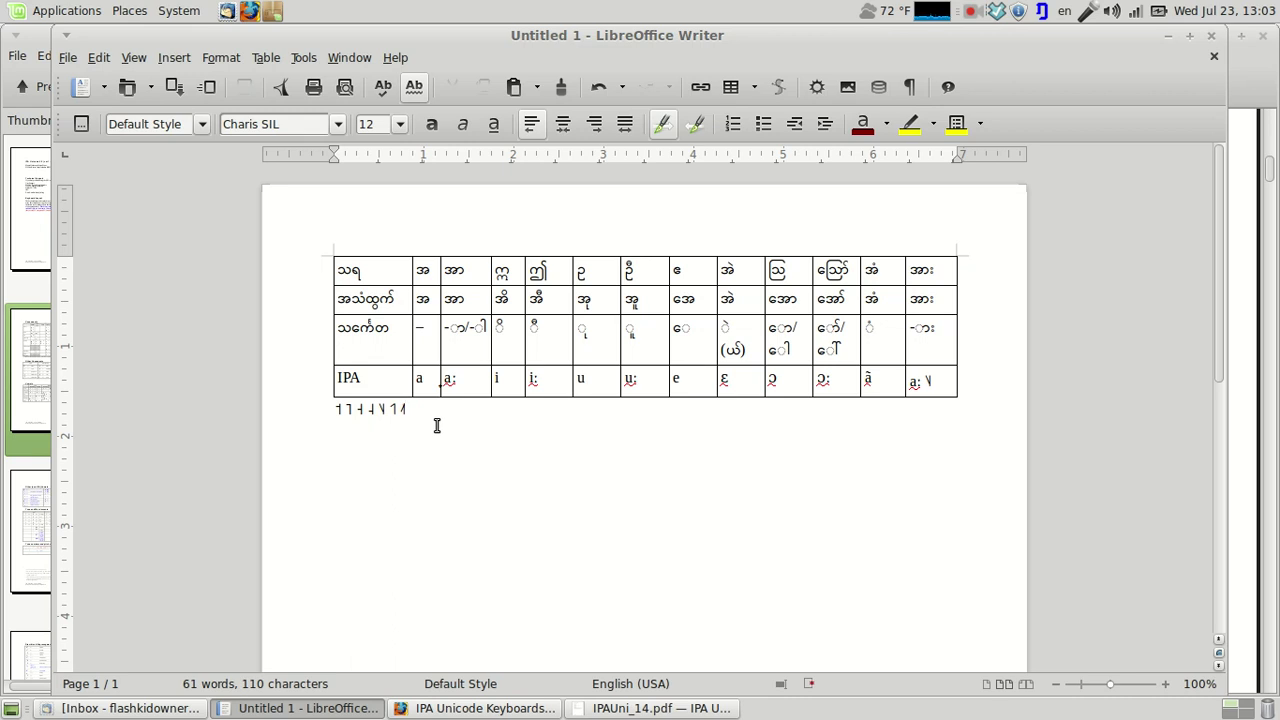
key("BackSpace")
key("BackSpace")
key("BackSpace")
key("BackSpace")
key("BackSpace")
key("BackSpace")
key("BackSpace")
key("BackSpace")
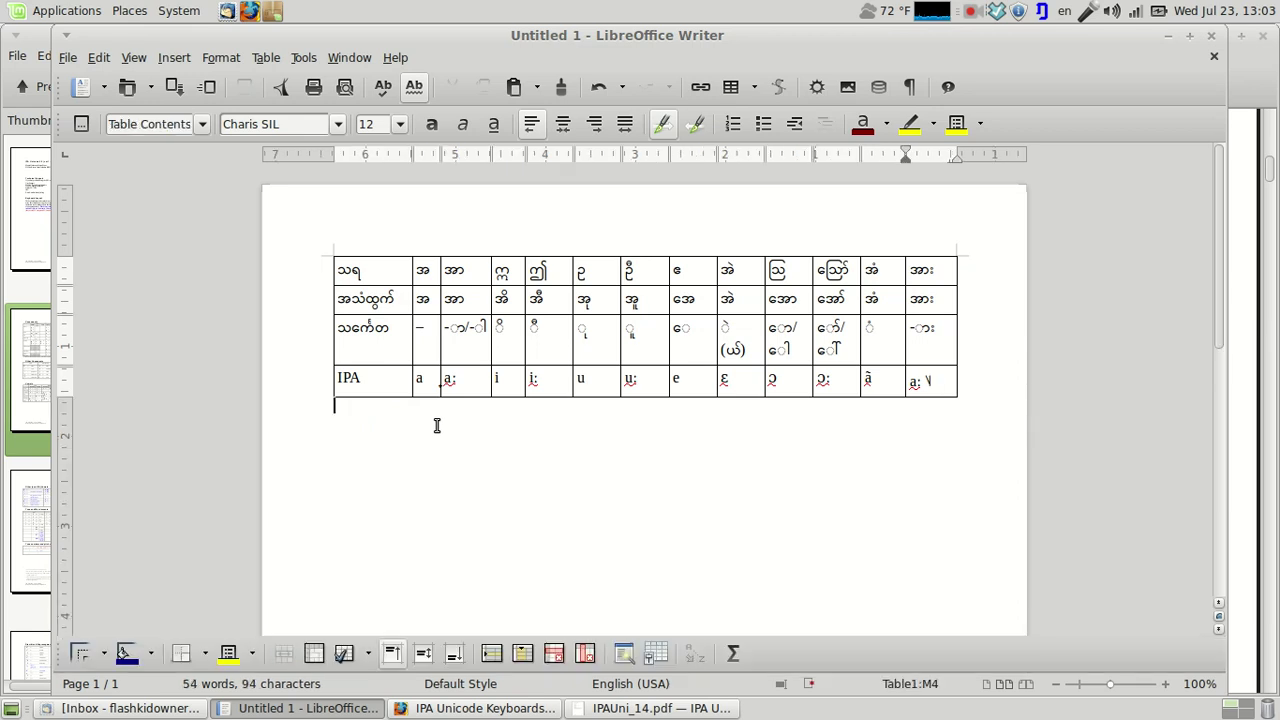
key("Down")
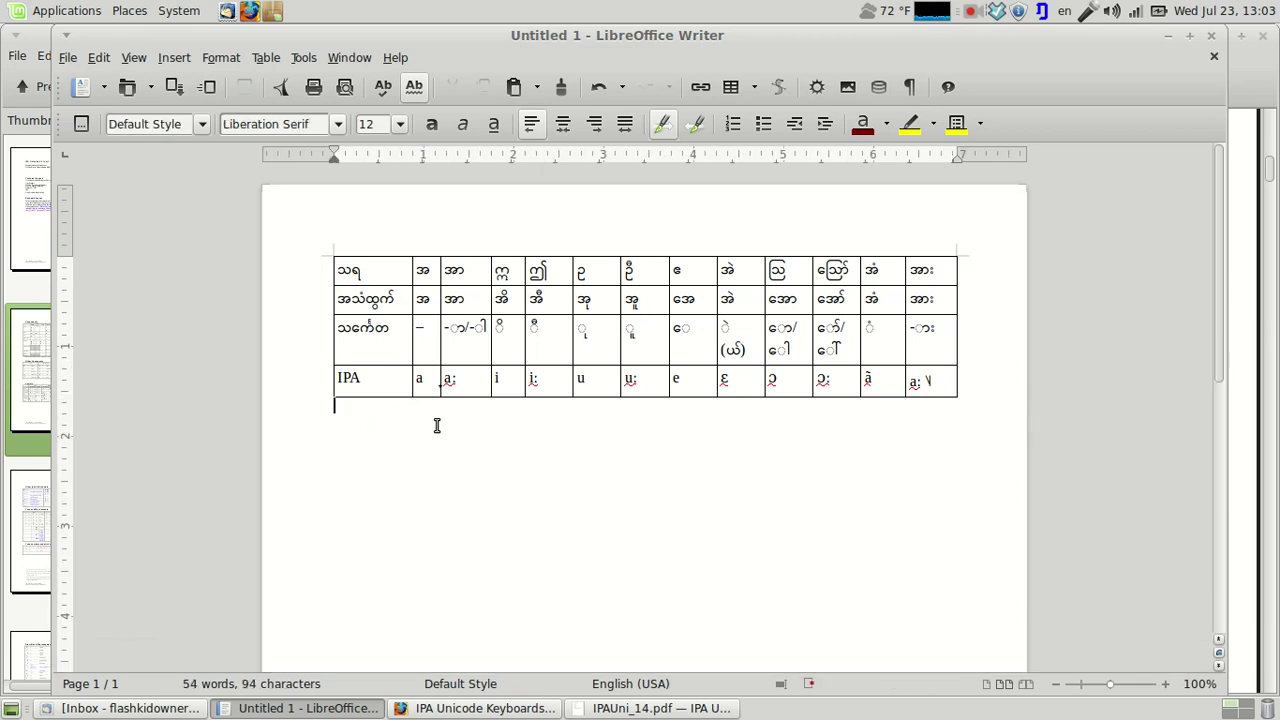